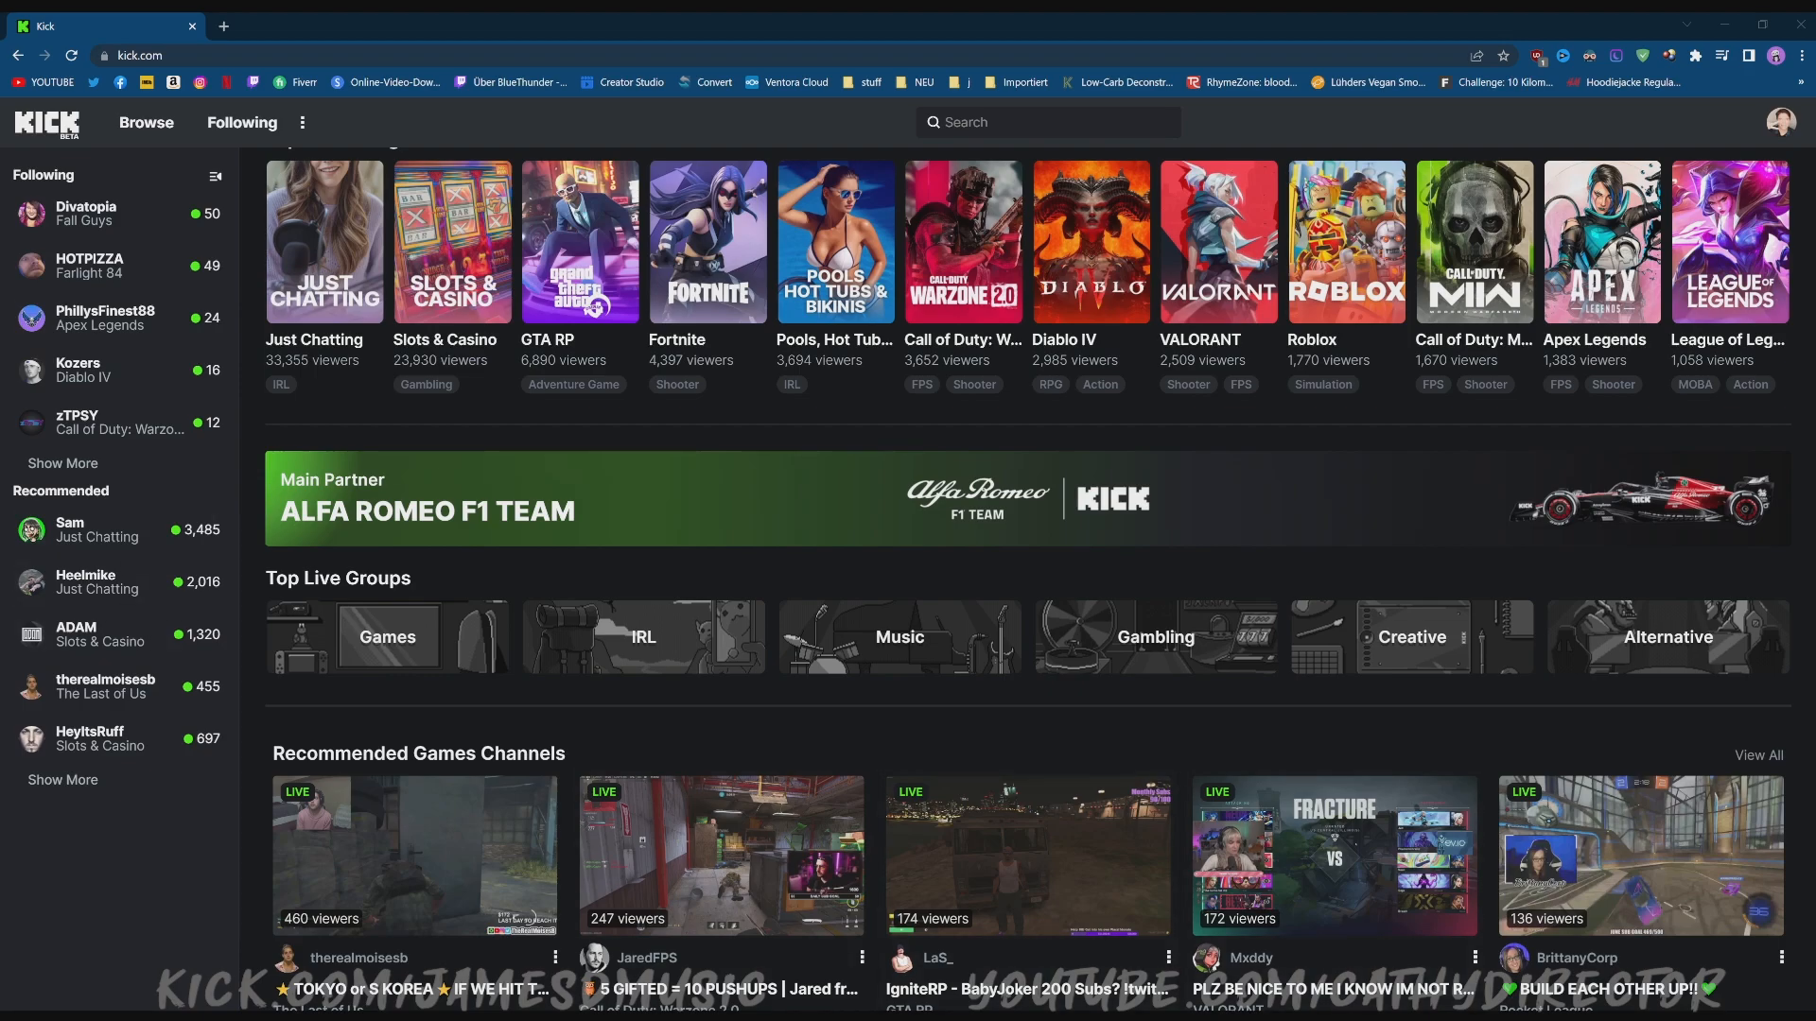
Go to Kick's Creator Dashboard from the account menu.
scroll(1027, 568, up, 5)
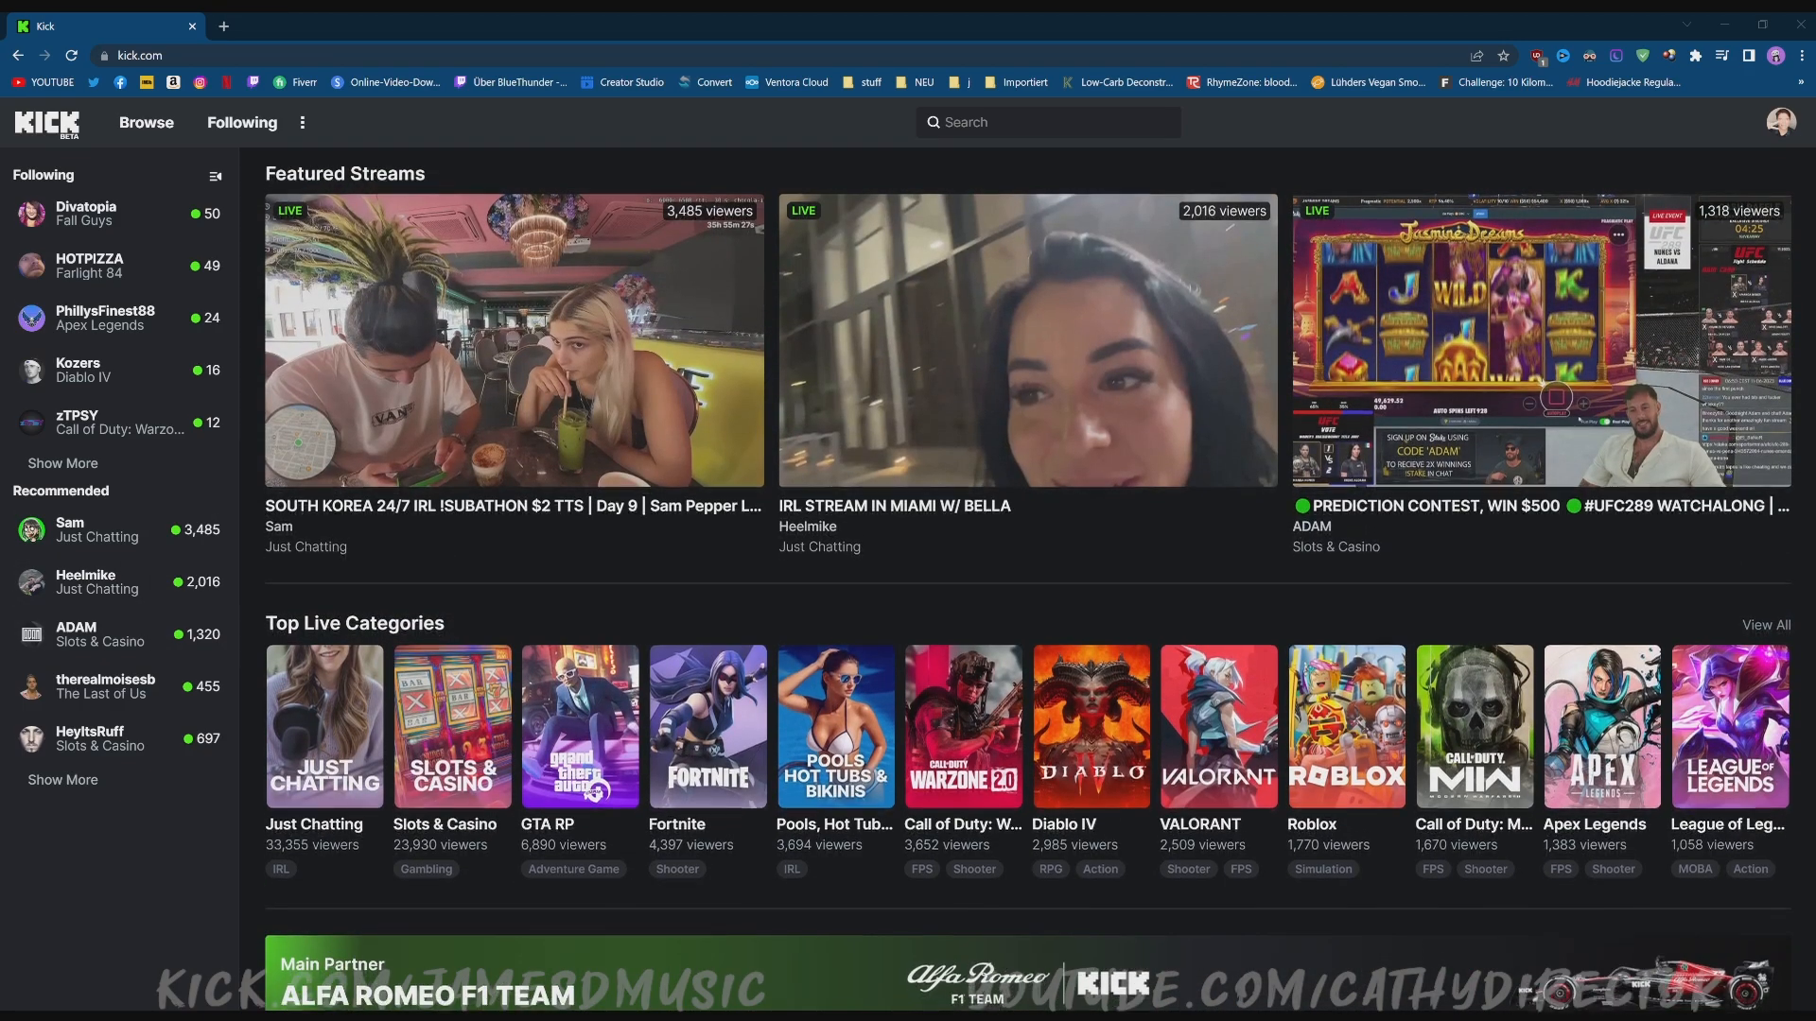
scroll(1027, 283, down, 2)
scroll(1027, 284, down, 3)
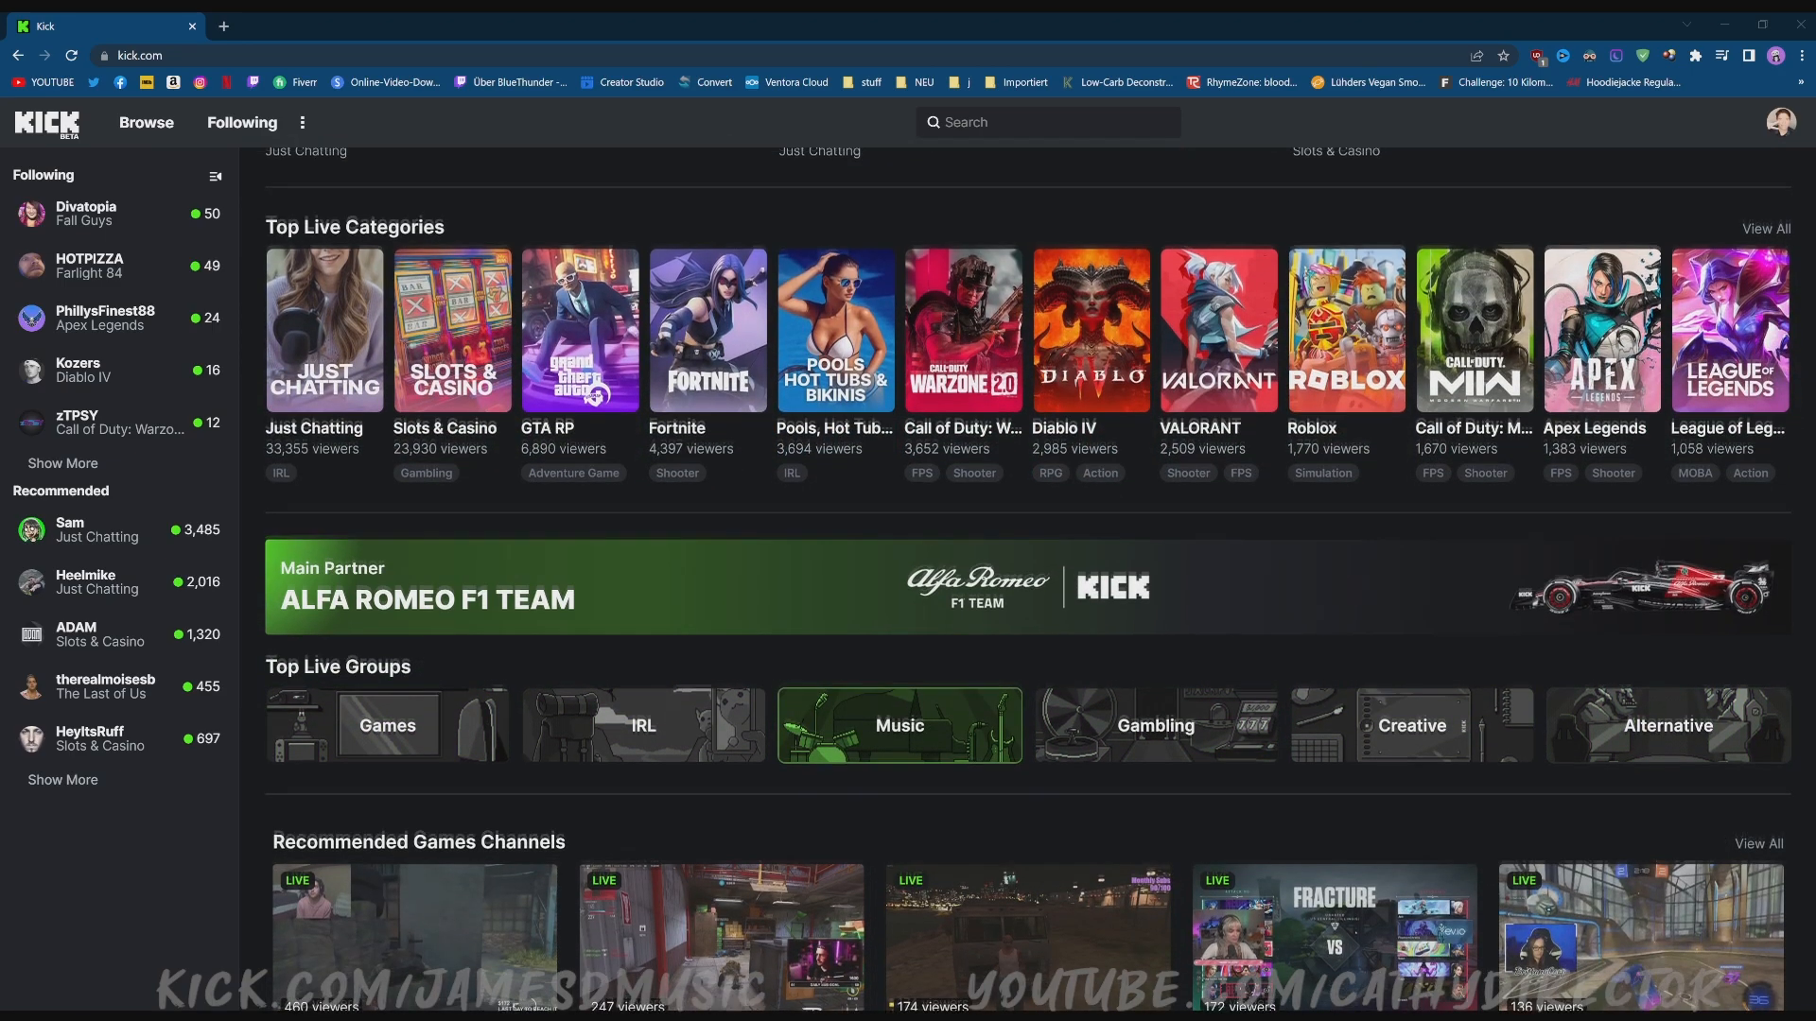
scroll(899, 719, up, 5)
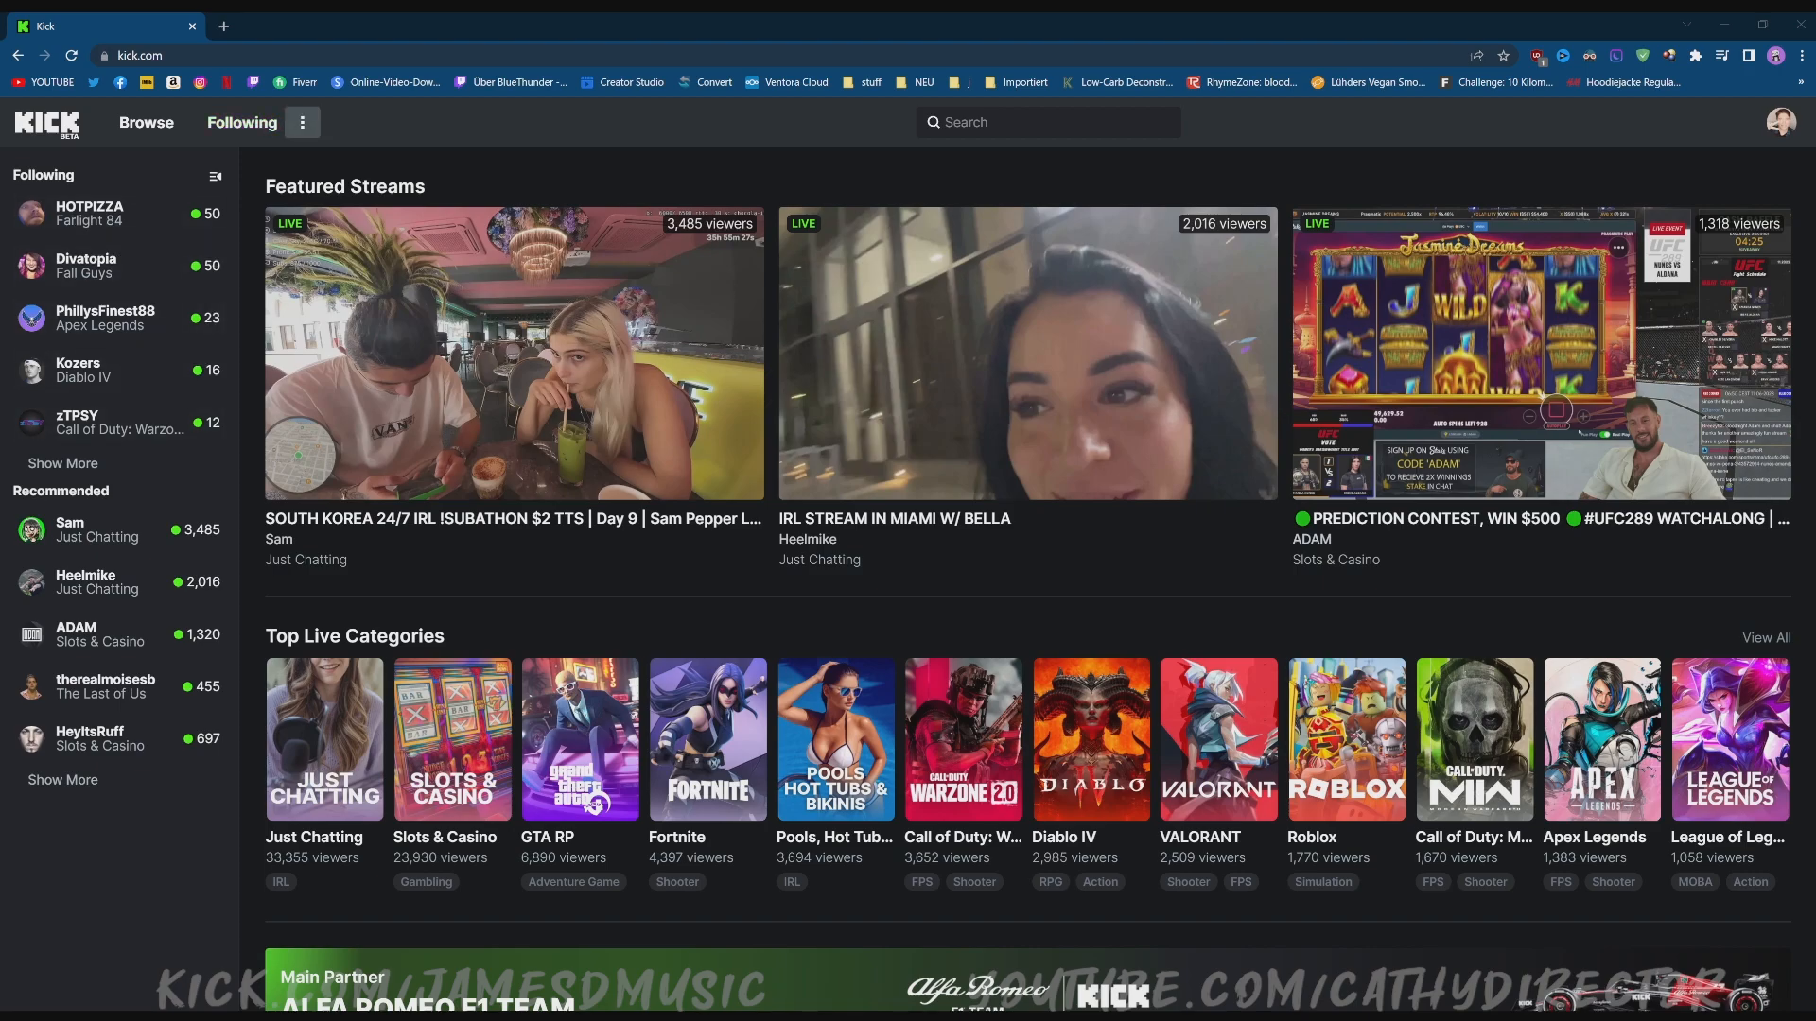
click(305, 126)
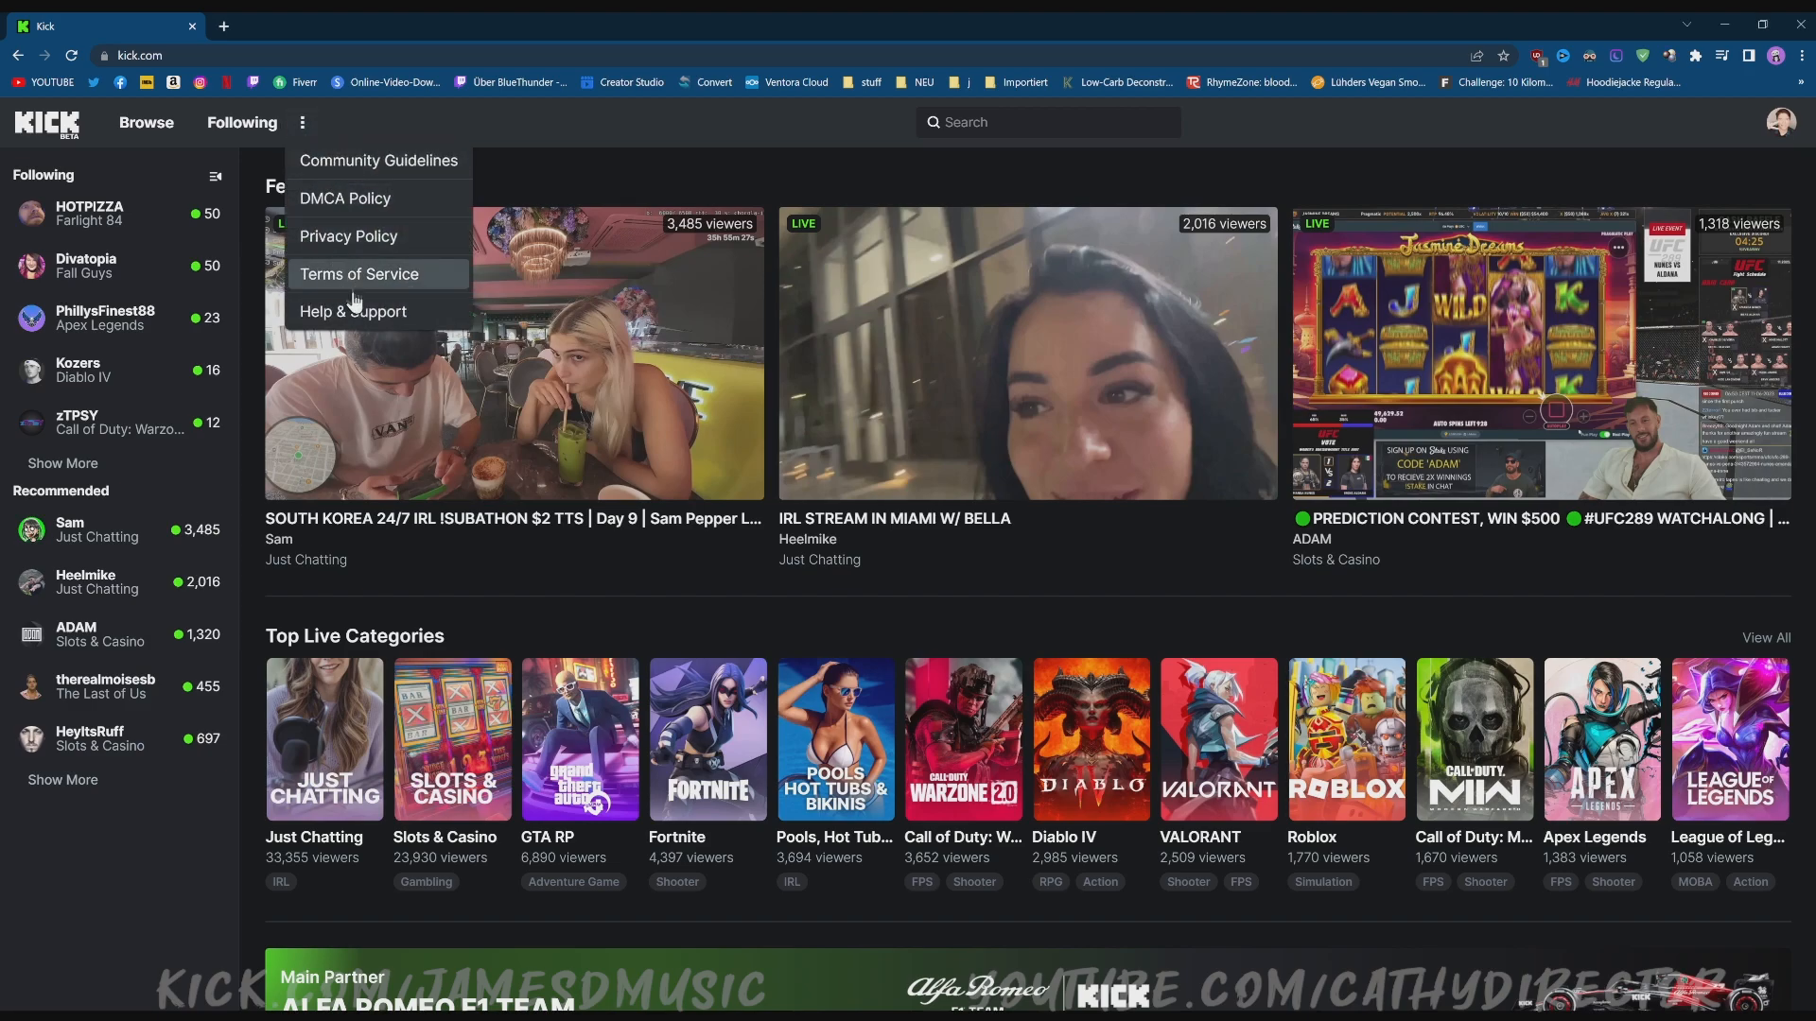
click(302, 123)
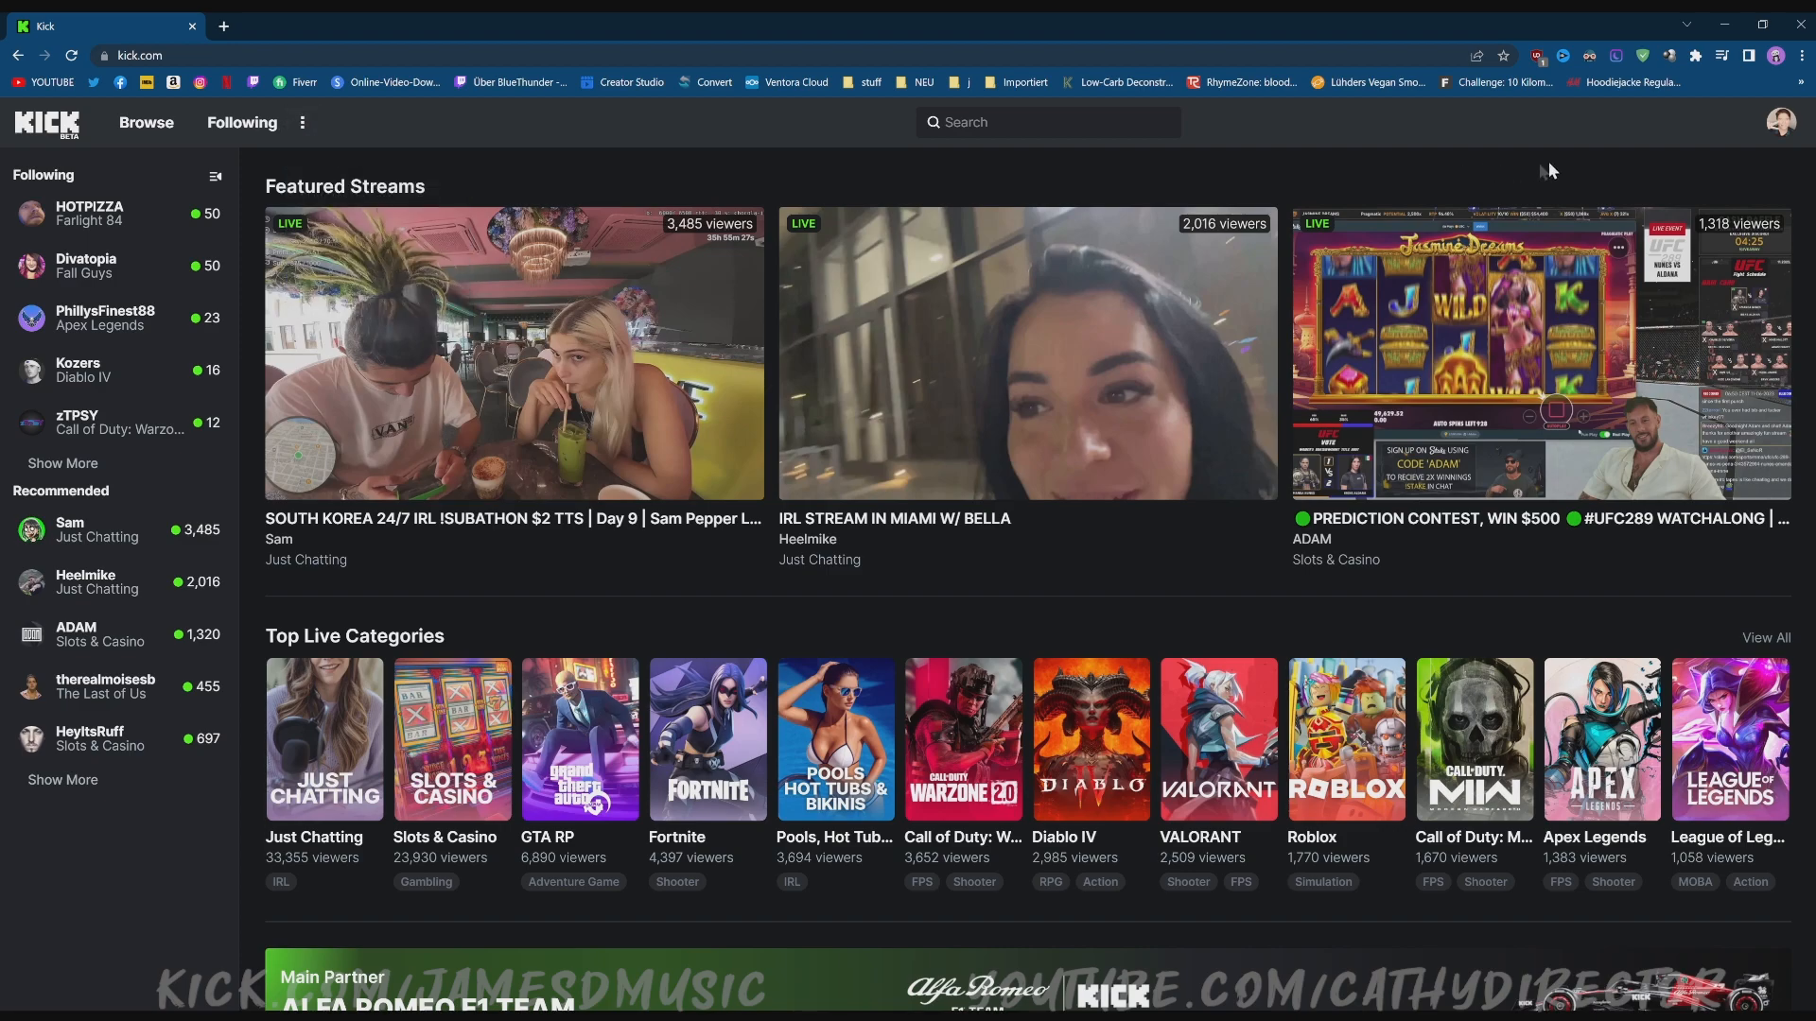
click(1786, 126)
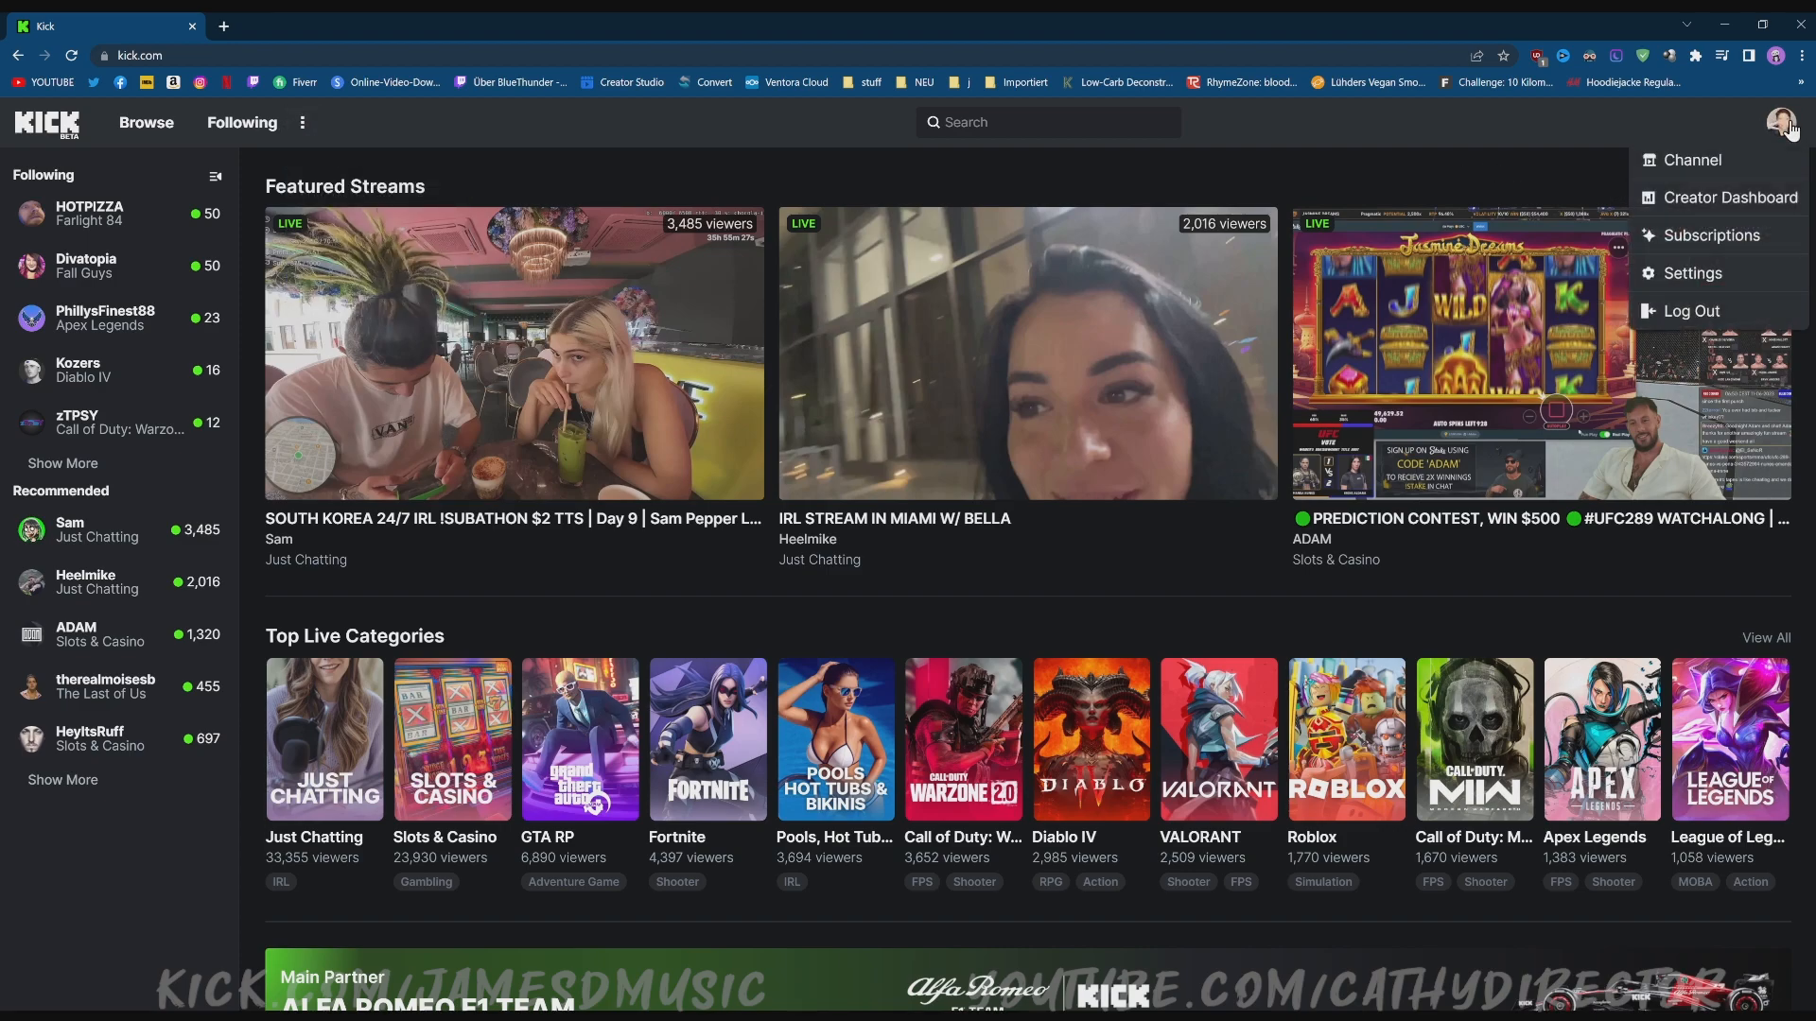
click(1714, 204)
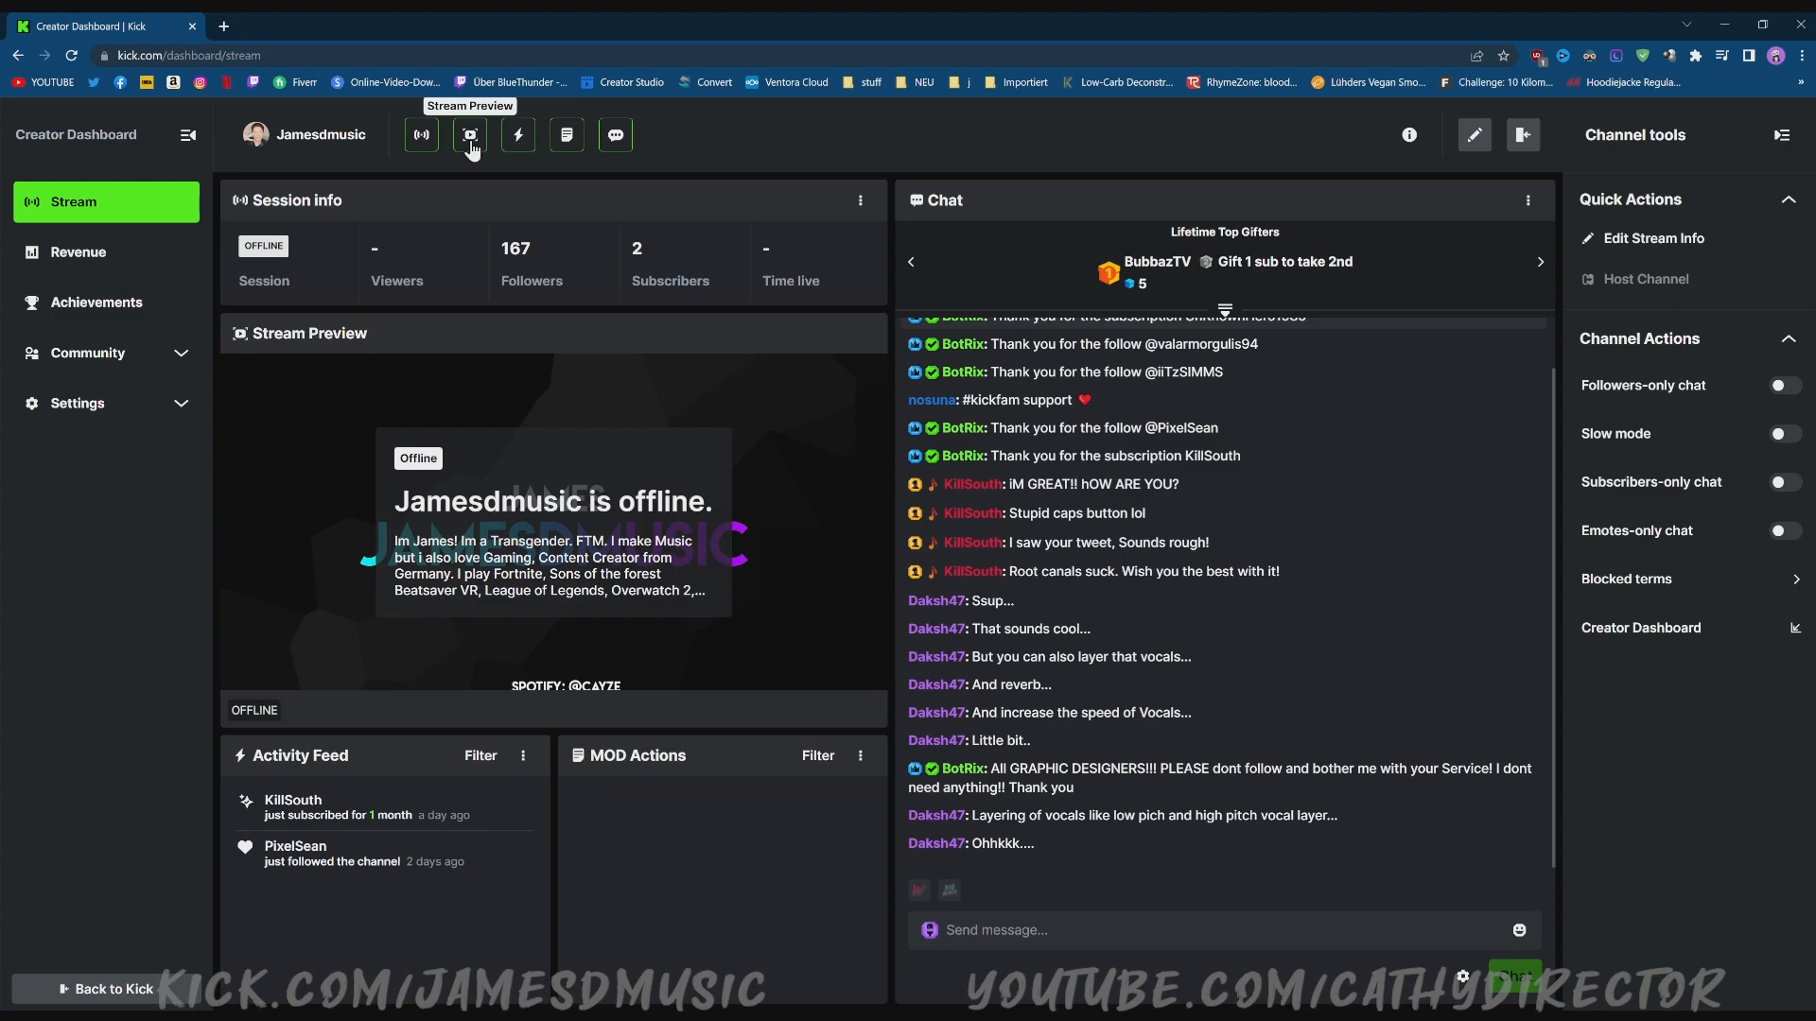
Toggle the Session info, Stream Preview, Activity Feed and MOD Actions panels off and back on.
click(421, 136)
click(421, 136)
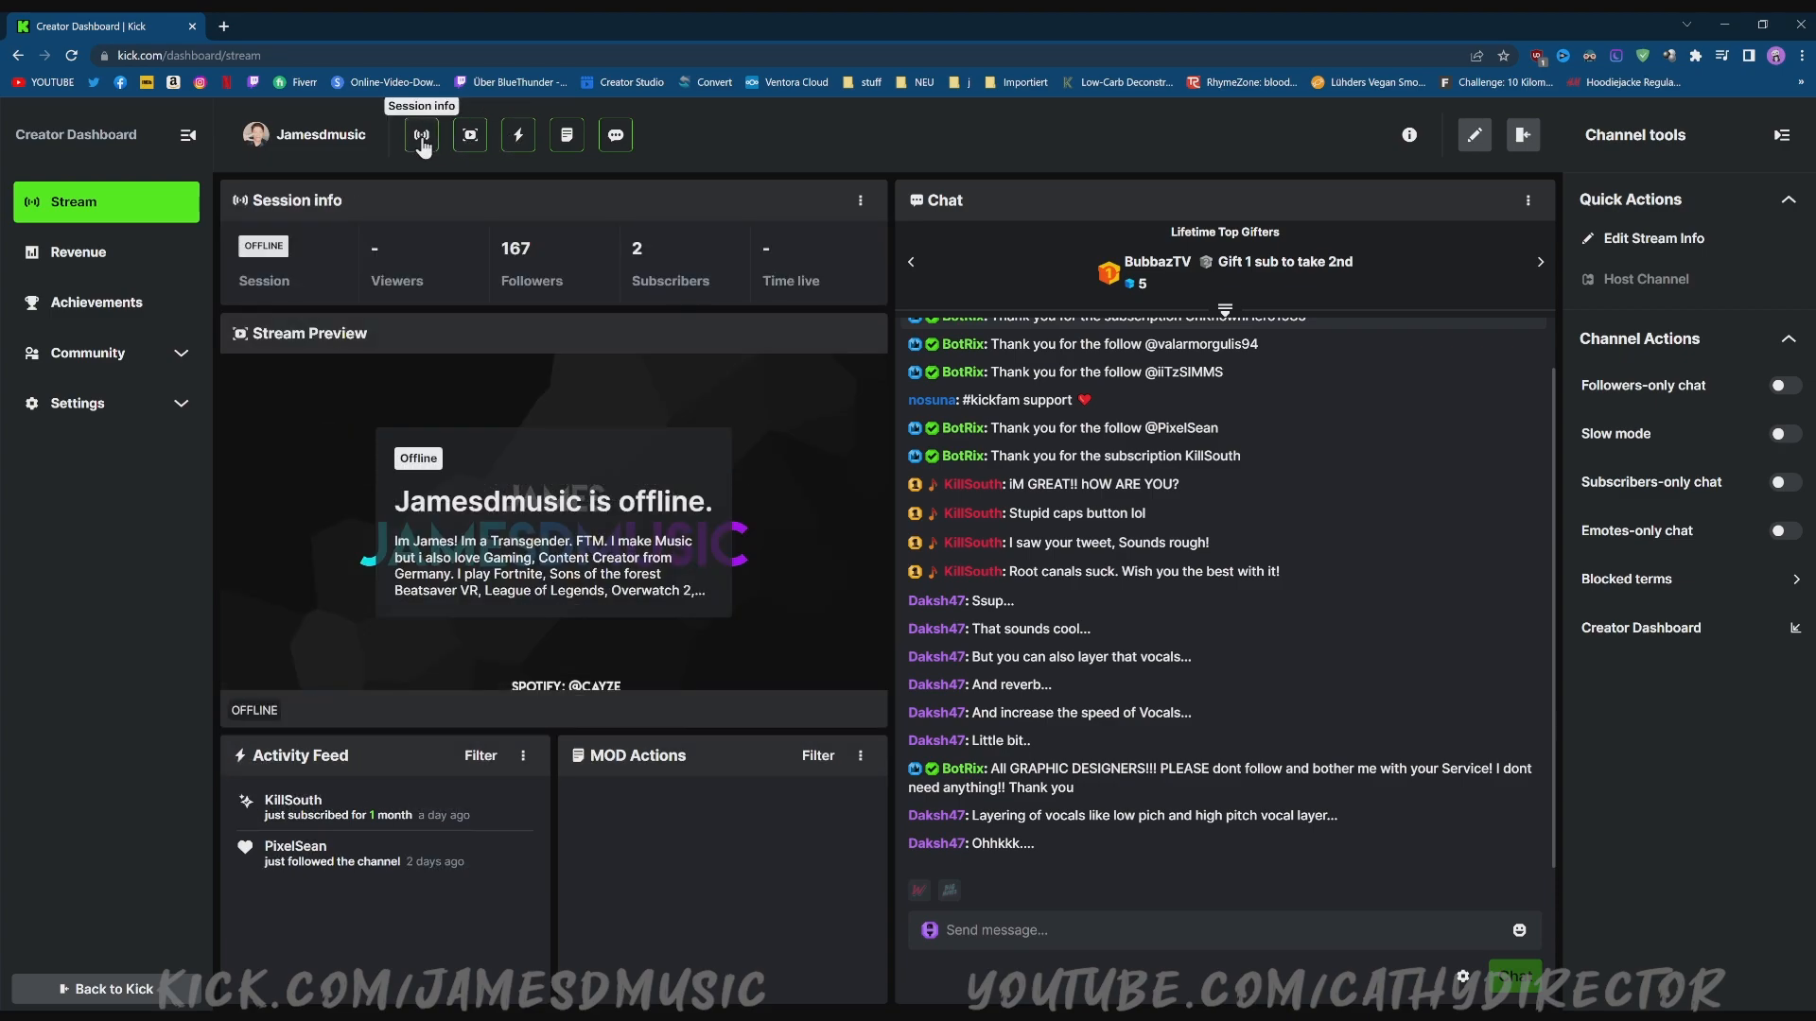
click(471, 138)
click(471, 137)
click(472, 138)
click(472, 139)
click(473, 140)
click(473, 140)
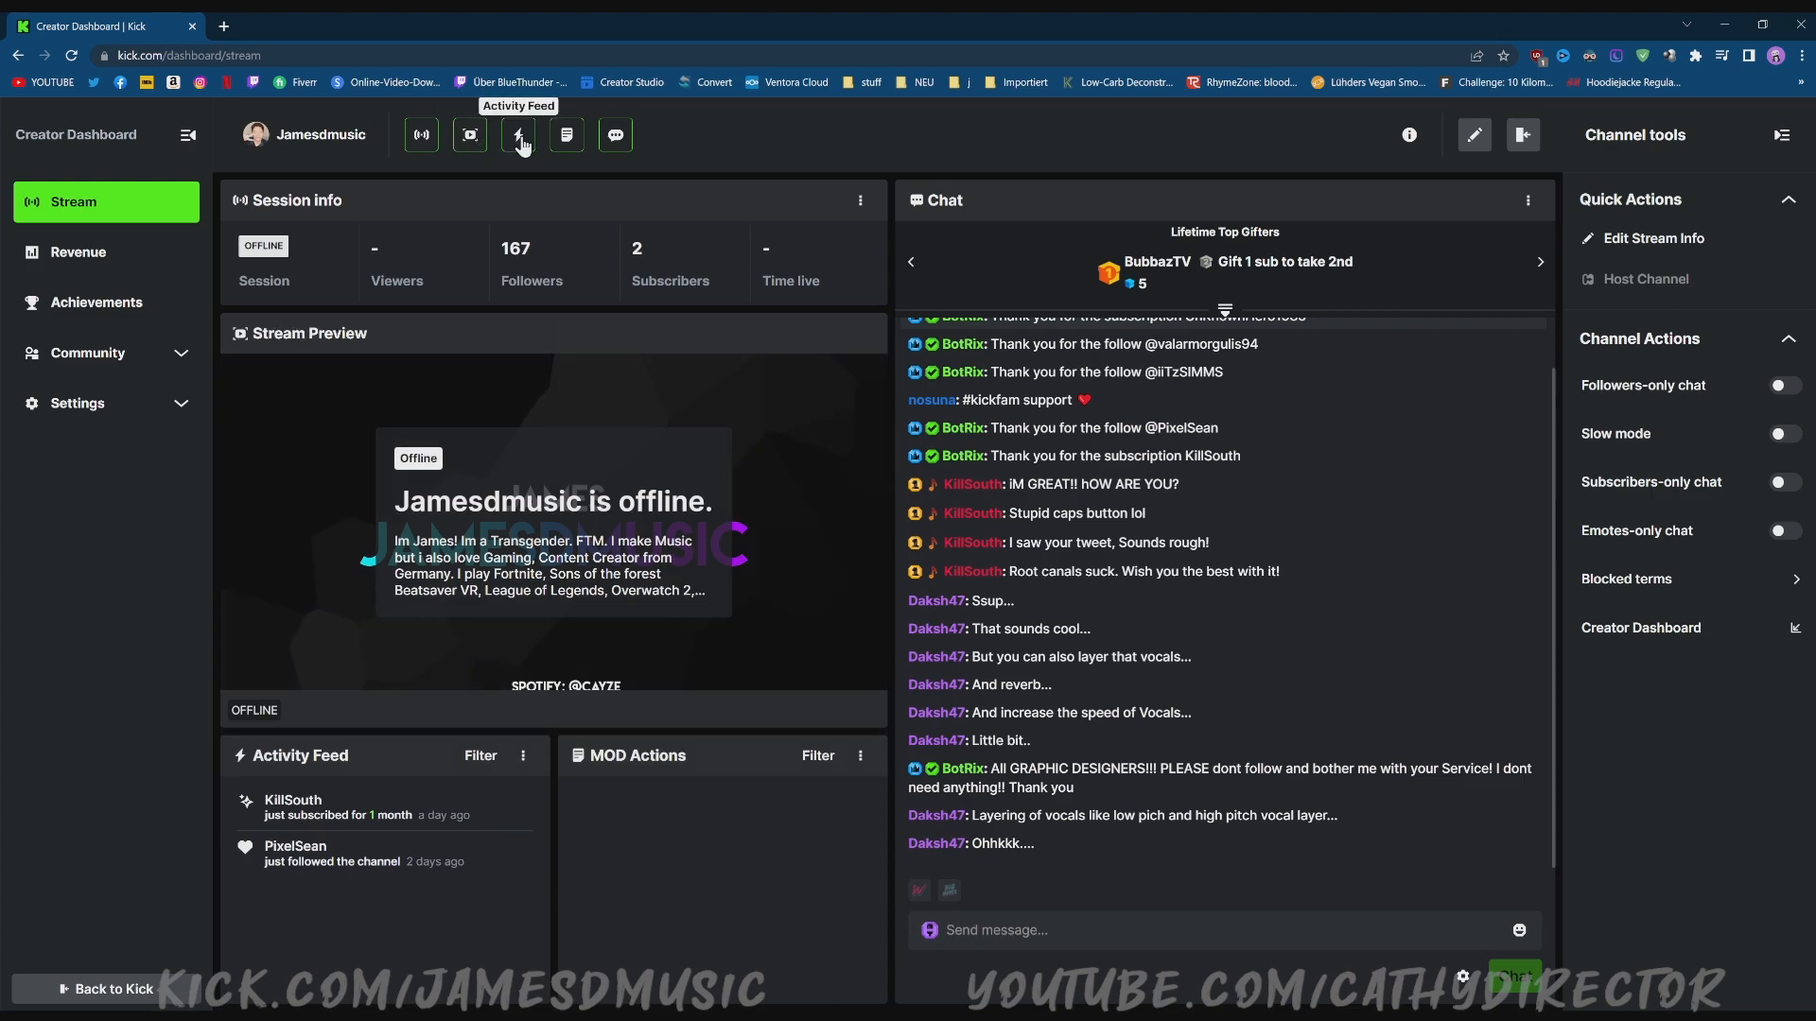
click(519, 139)
click(519, 139)
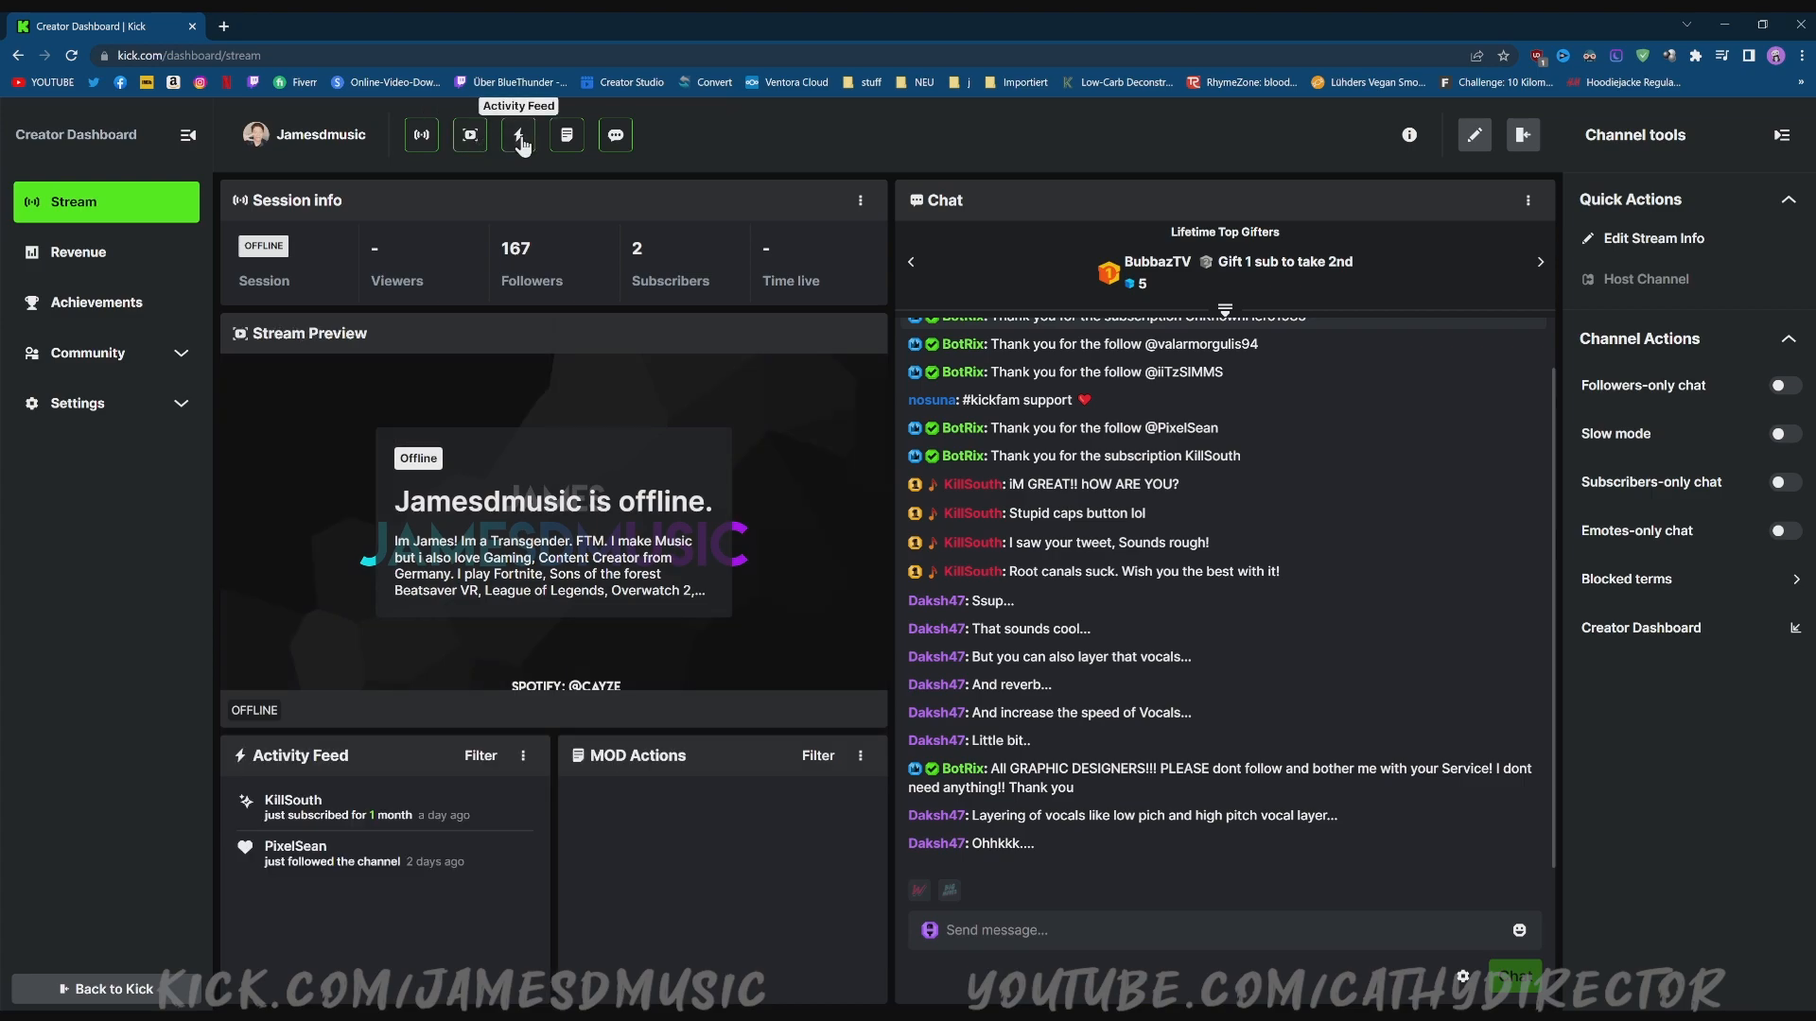
click(569, 139)
click(570, 139)
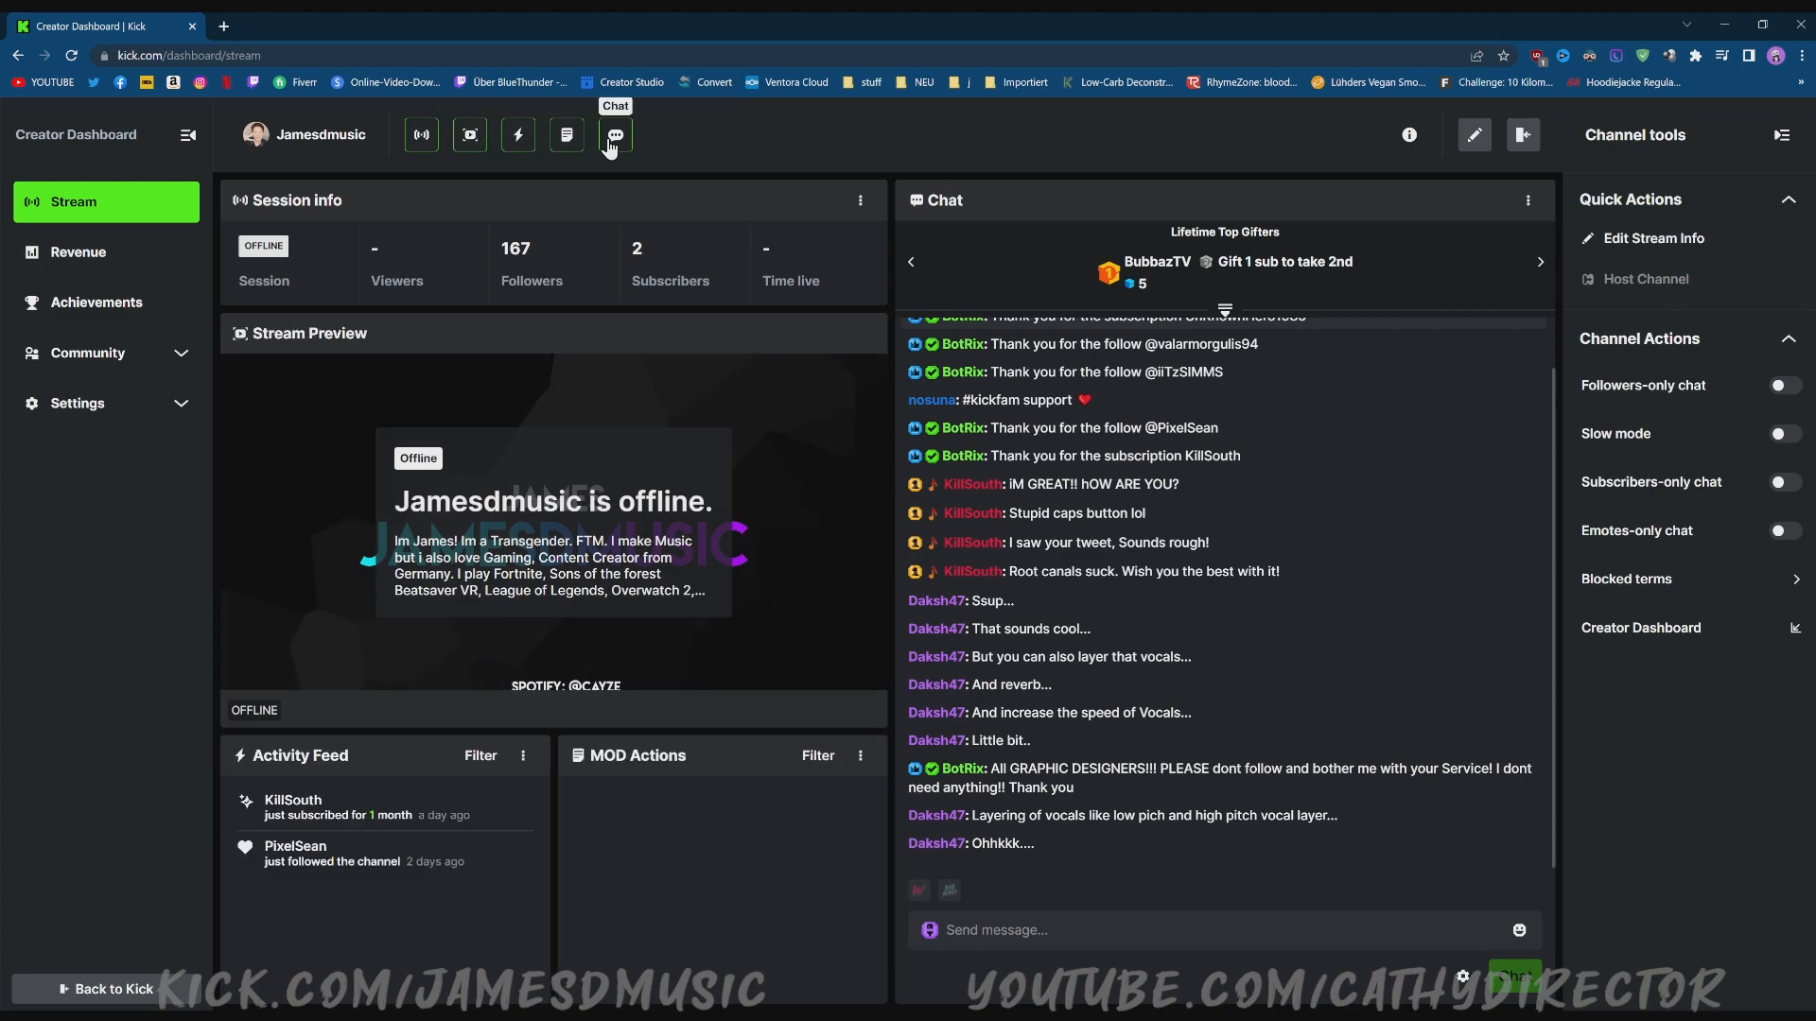
Make the dashboard's Chat panel wider.
click(613, 137)
click(613, 138)
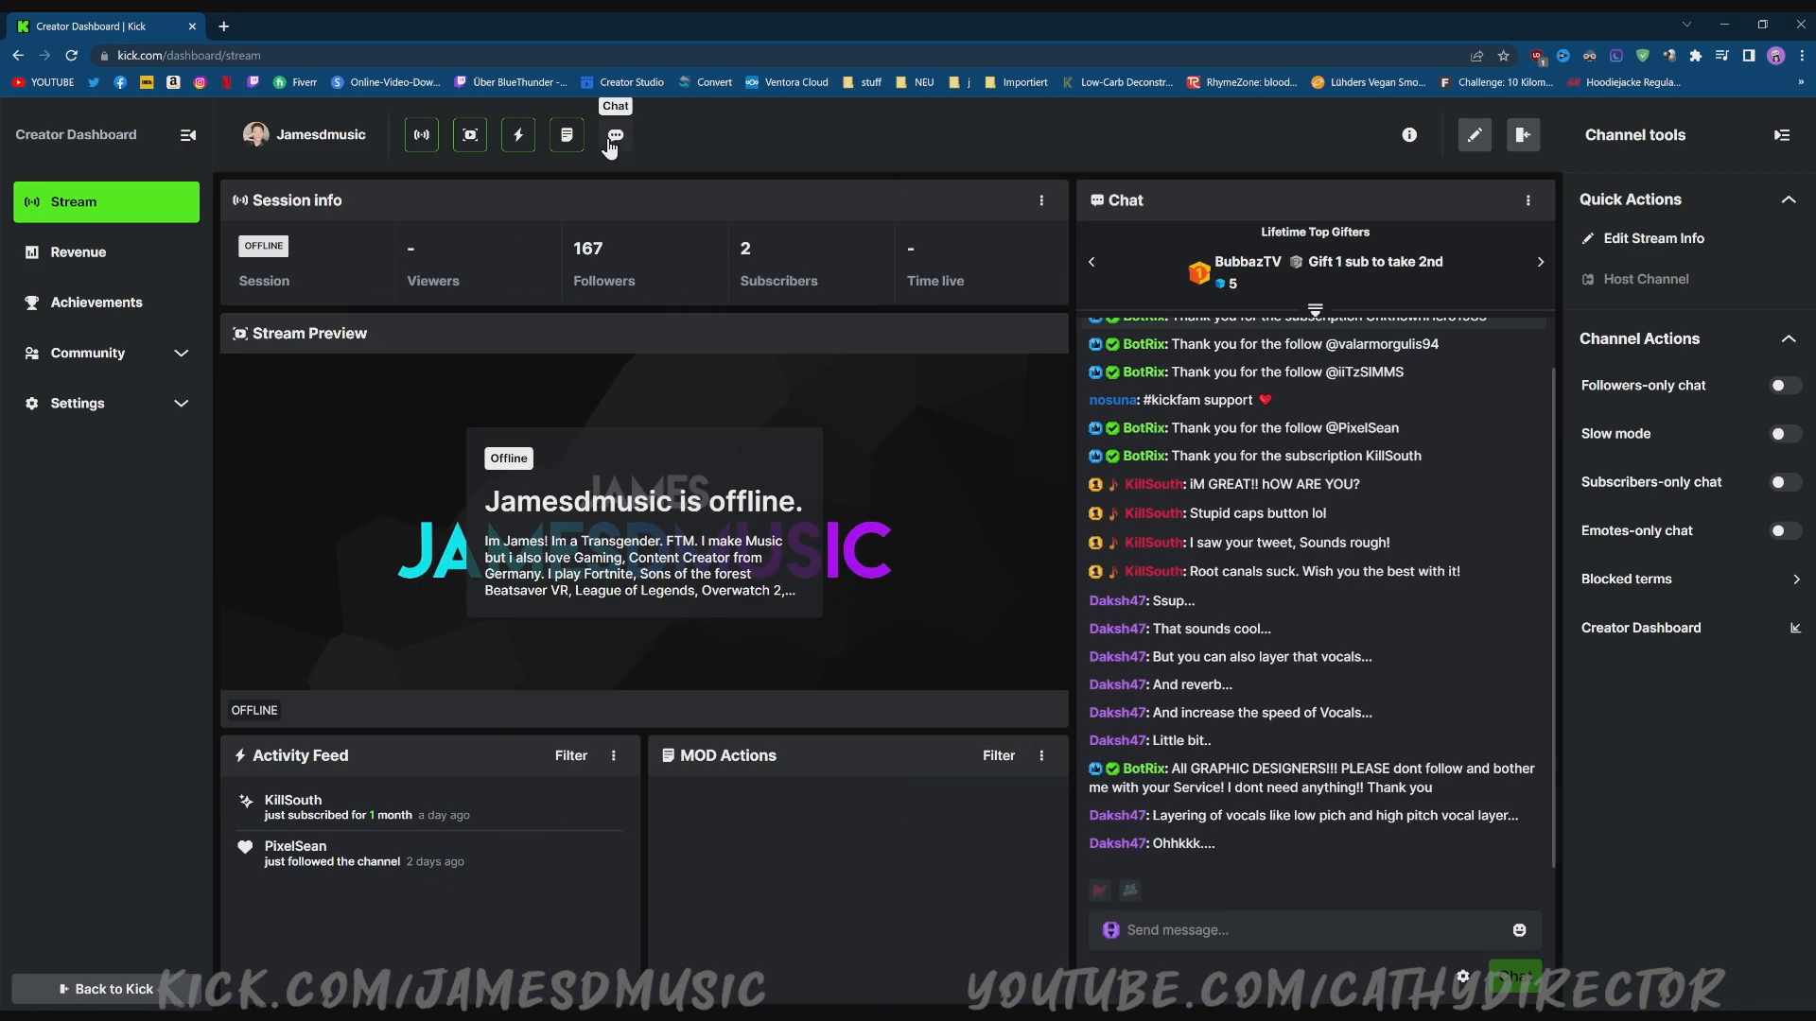
click(613, 137)
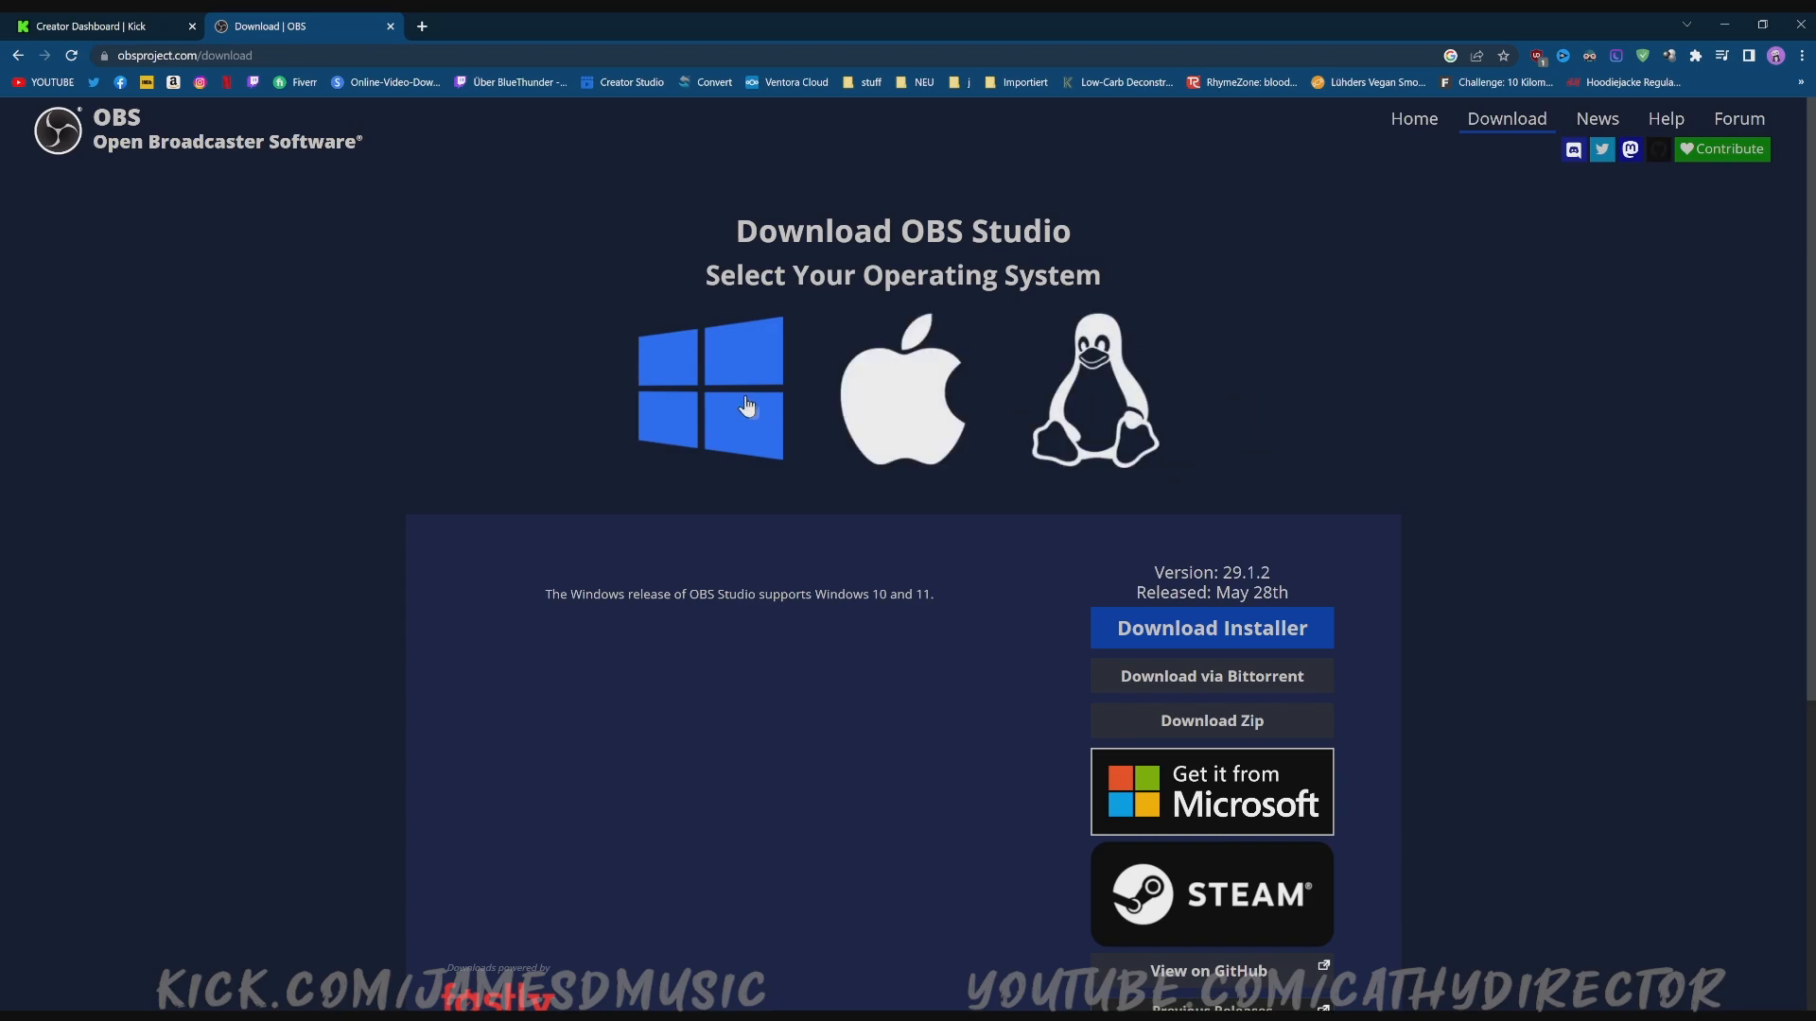
Minimize Chrome to reveal OBS Studio with its Gaming, Recording and Beatsaber scenes.
scroll(1461, 581, down, 5)
scroll(1477, 581, up, 5)
click(1724, 24)
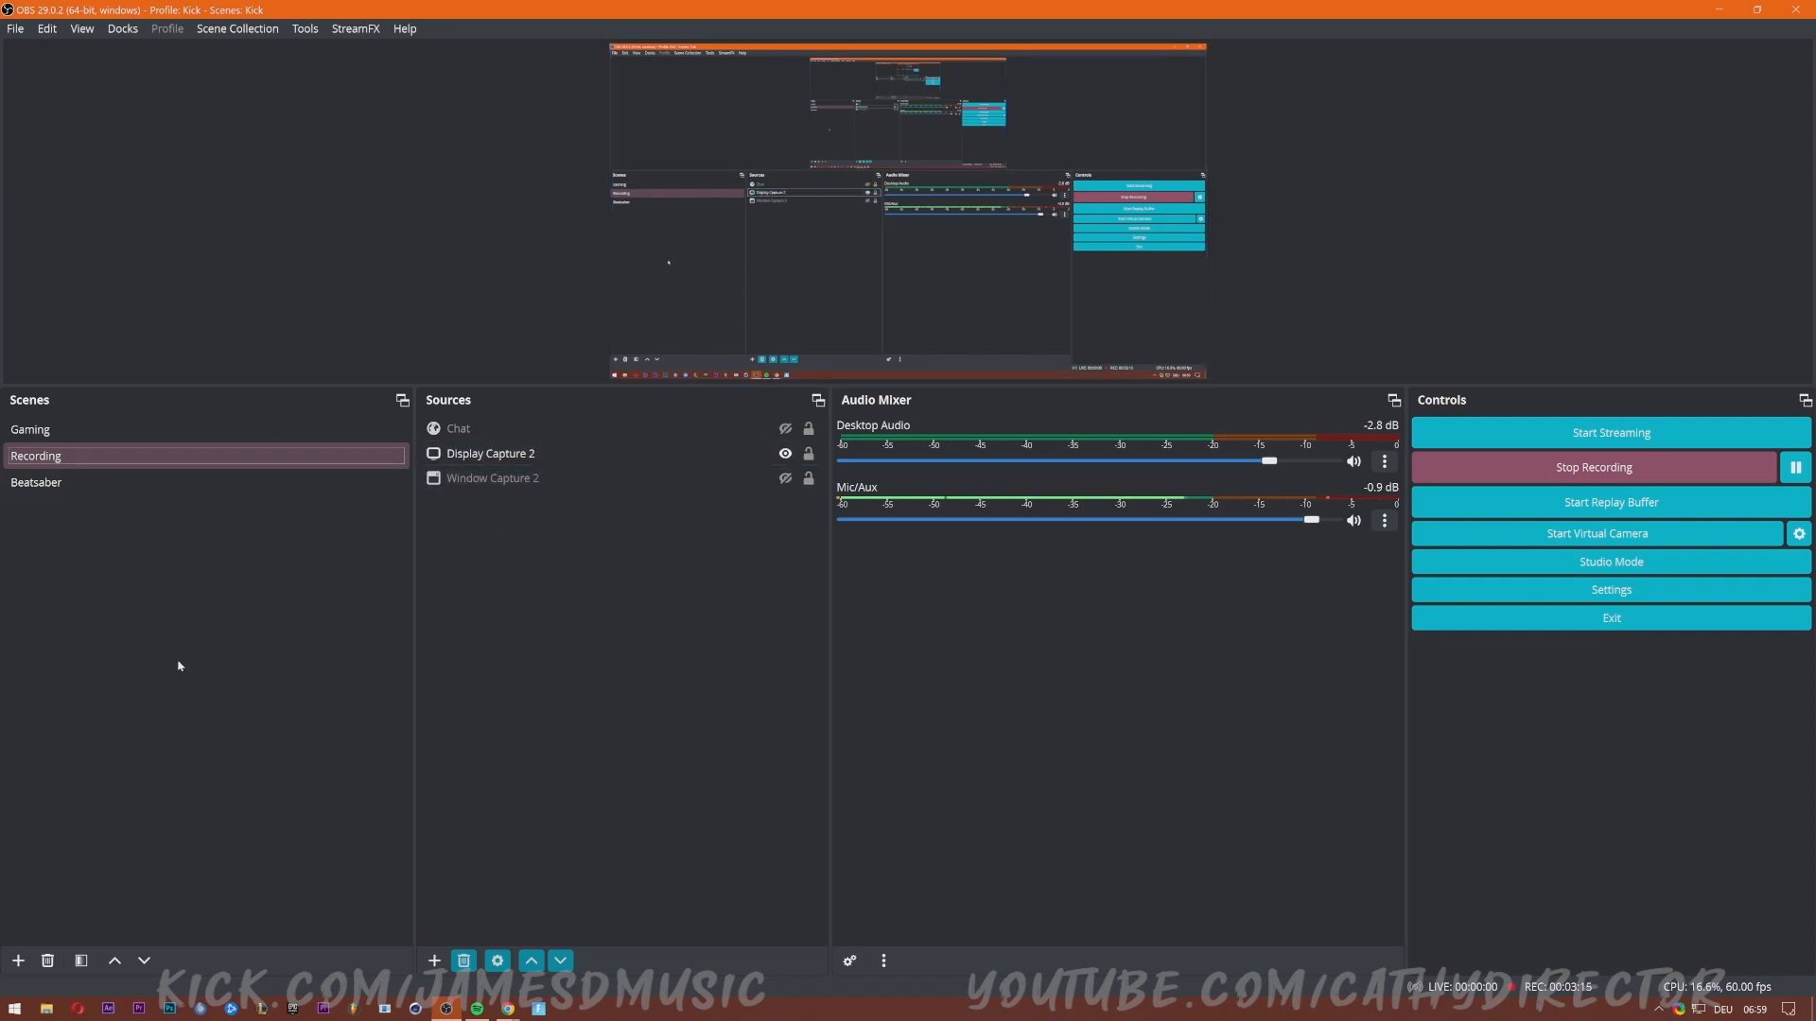
click(31, 433)
click(26, 461)
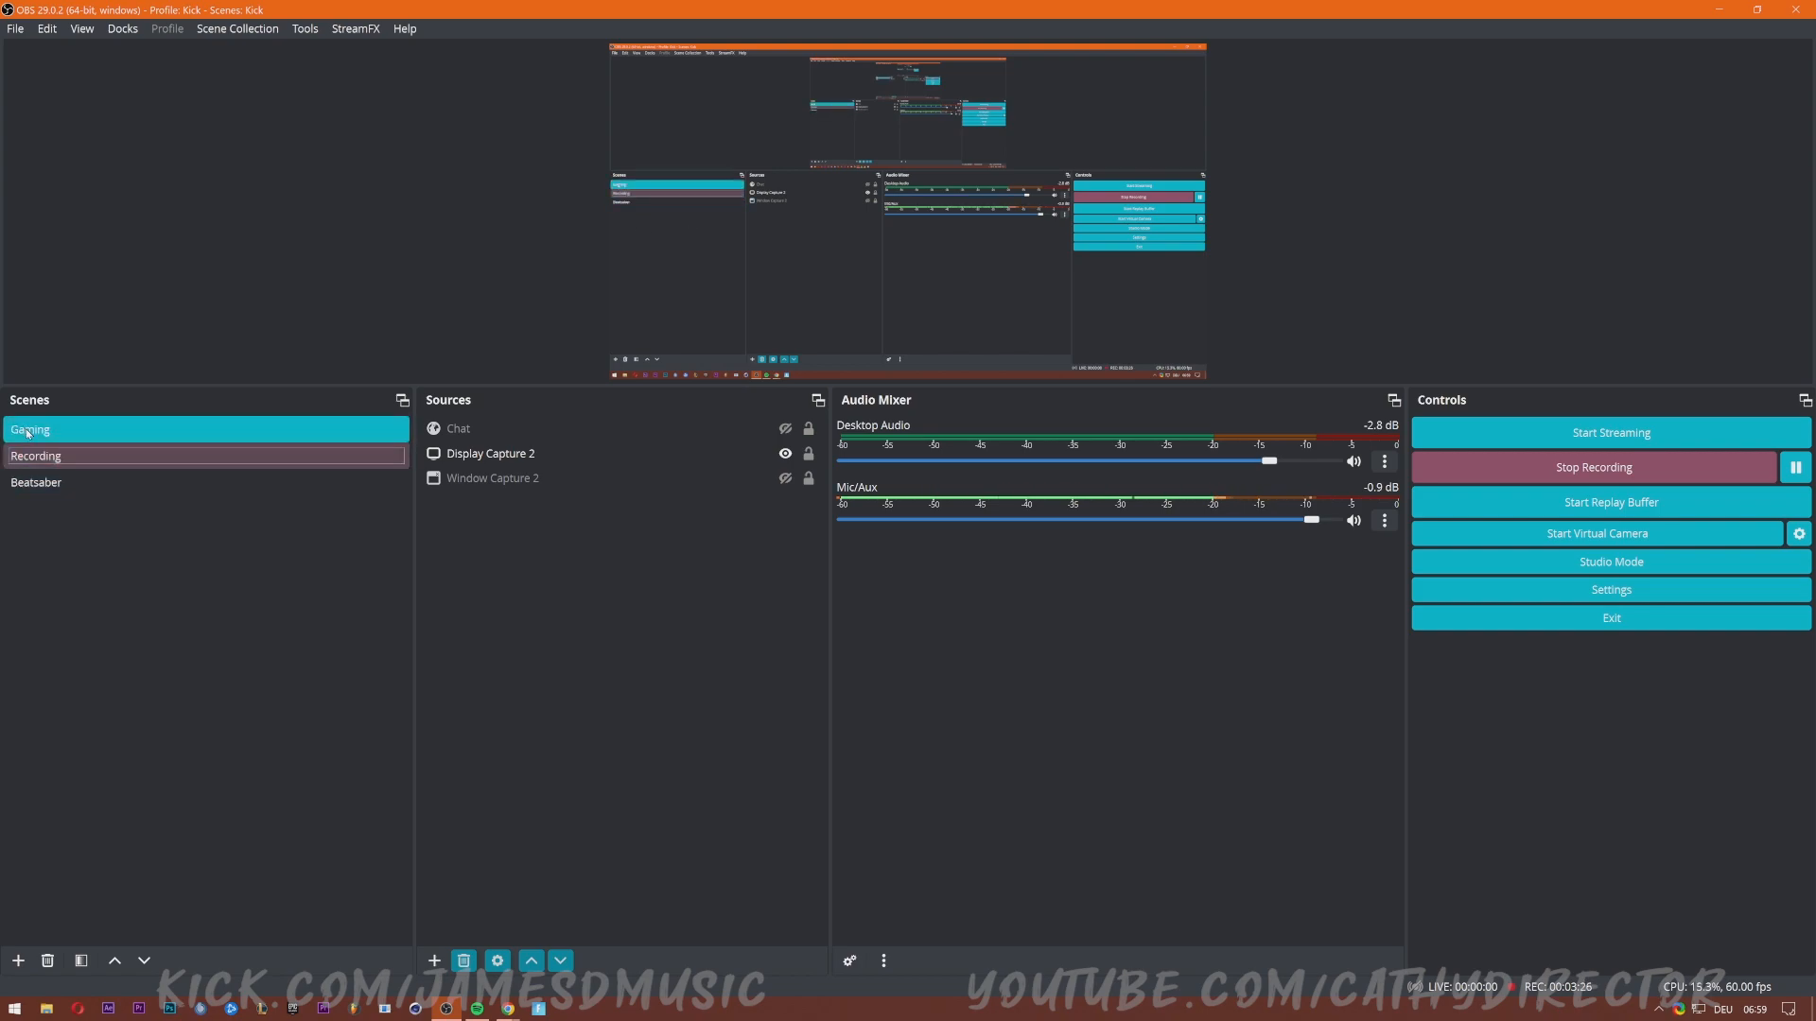
click(122, 429)
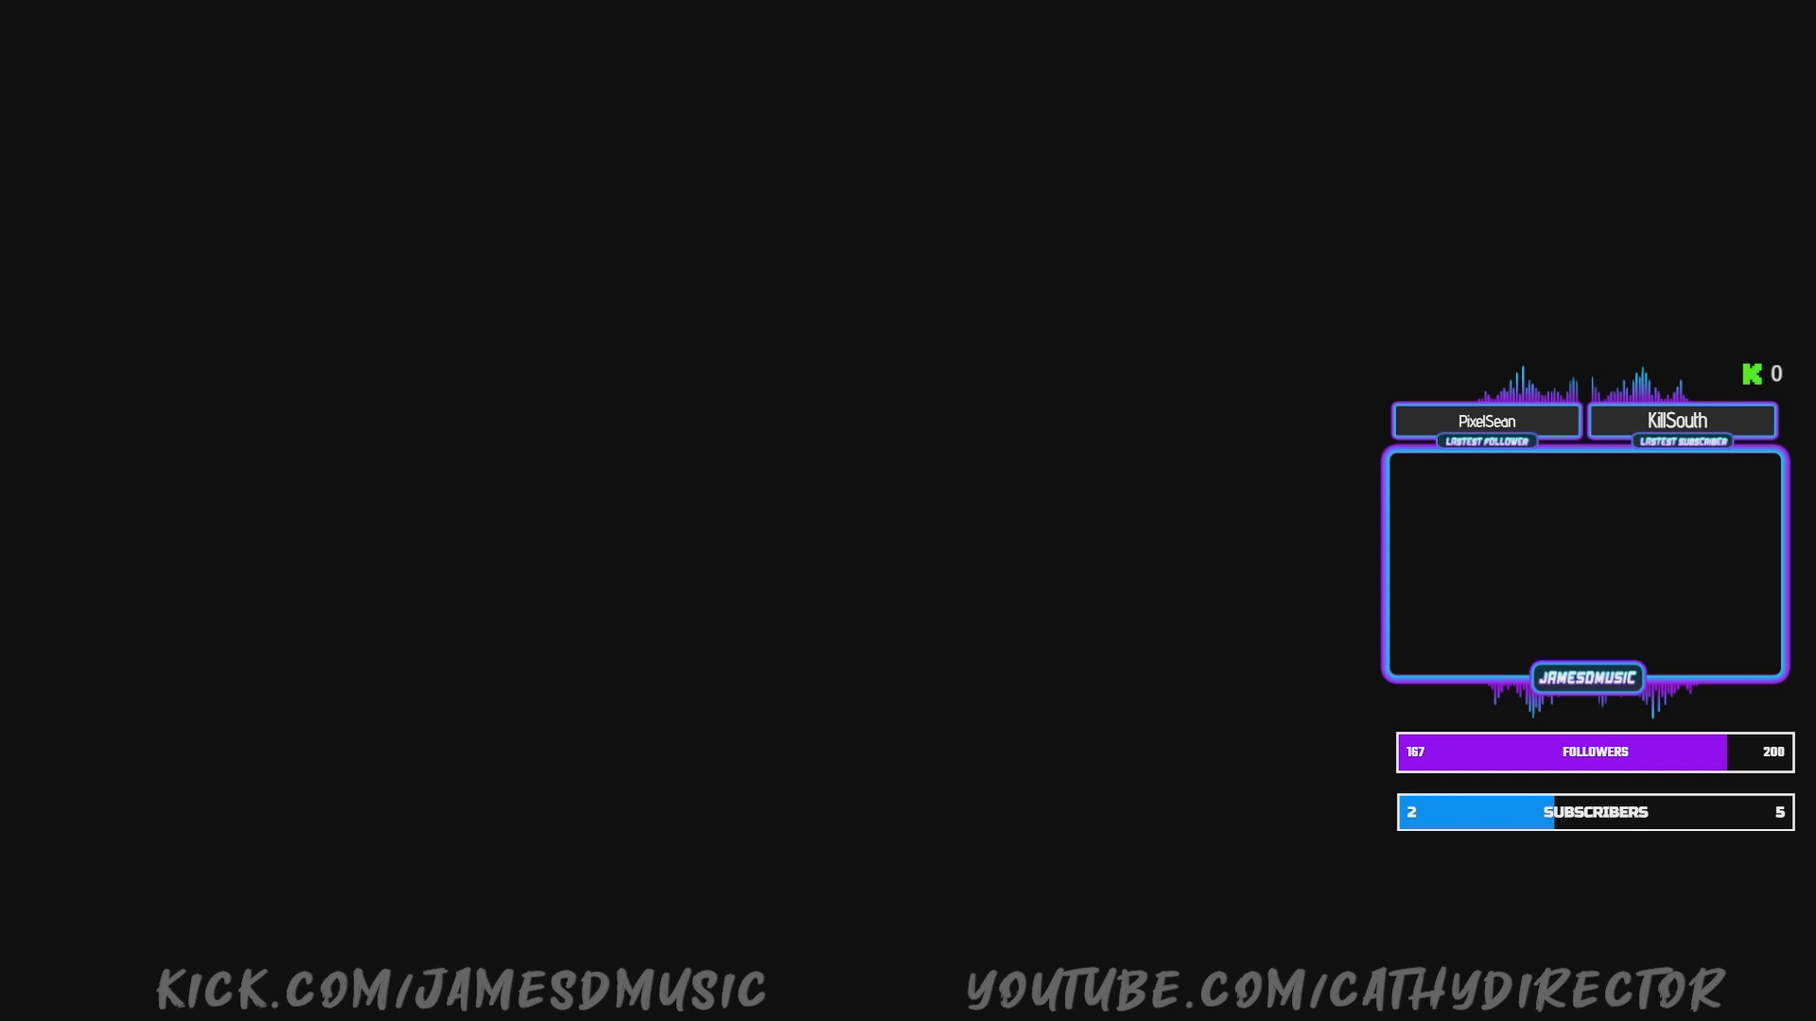
click(57, 458)
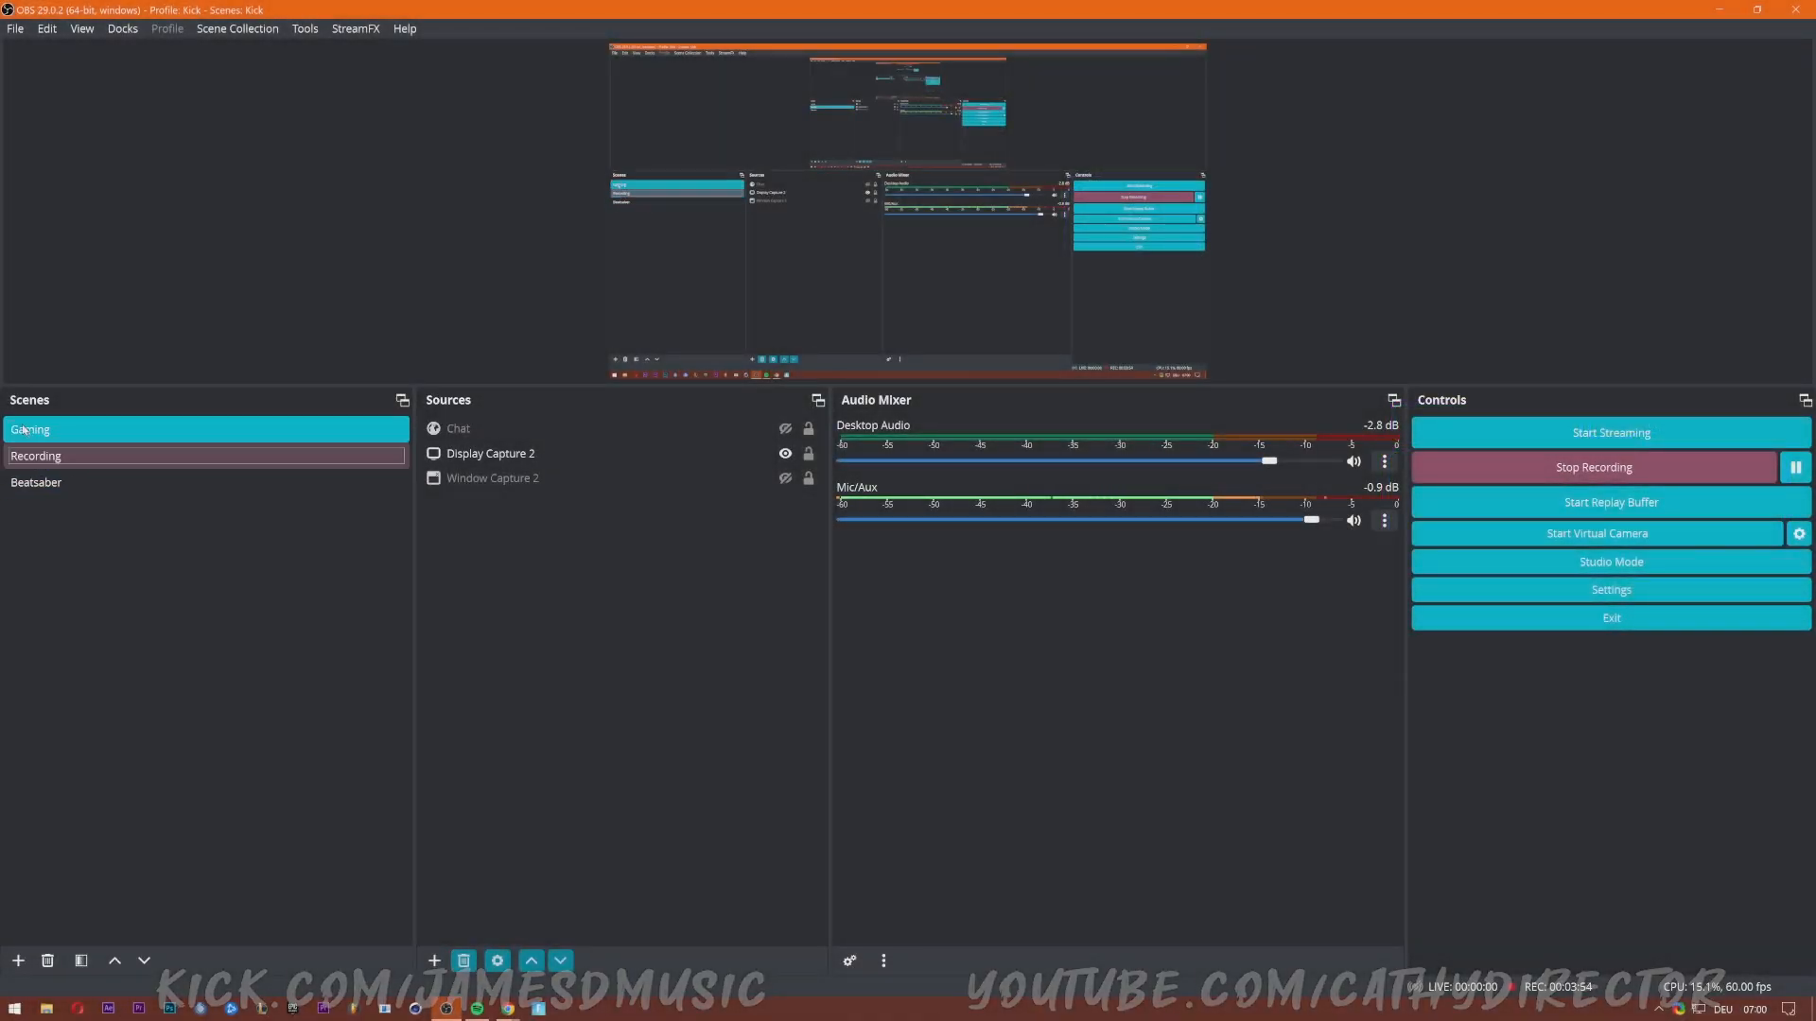
click(36, 463)
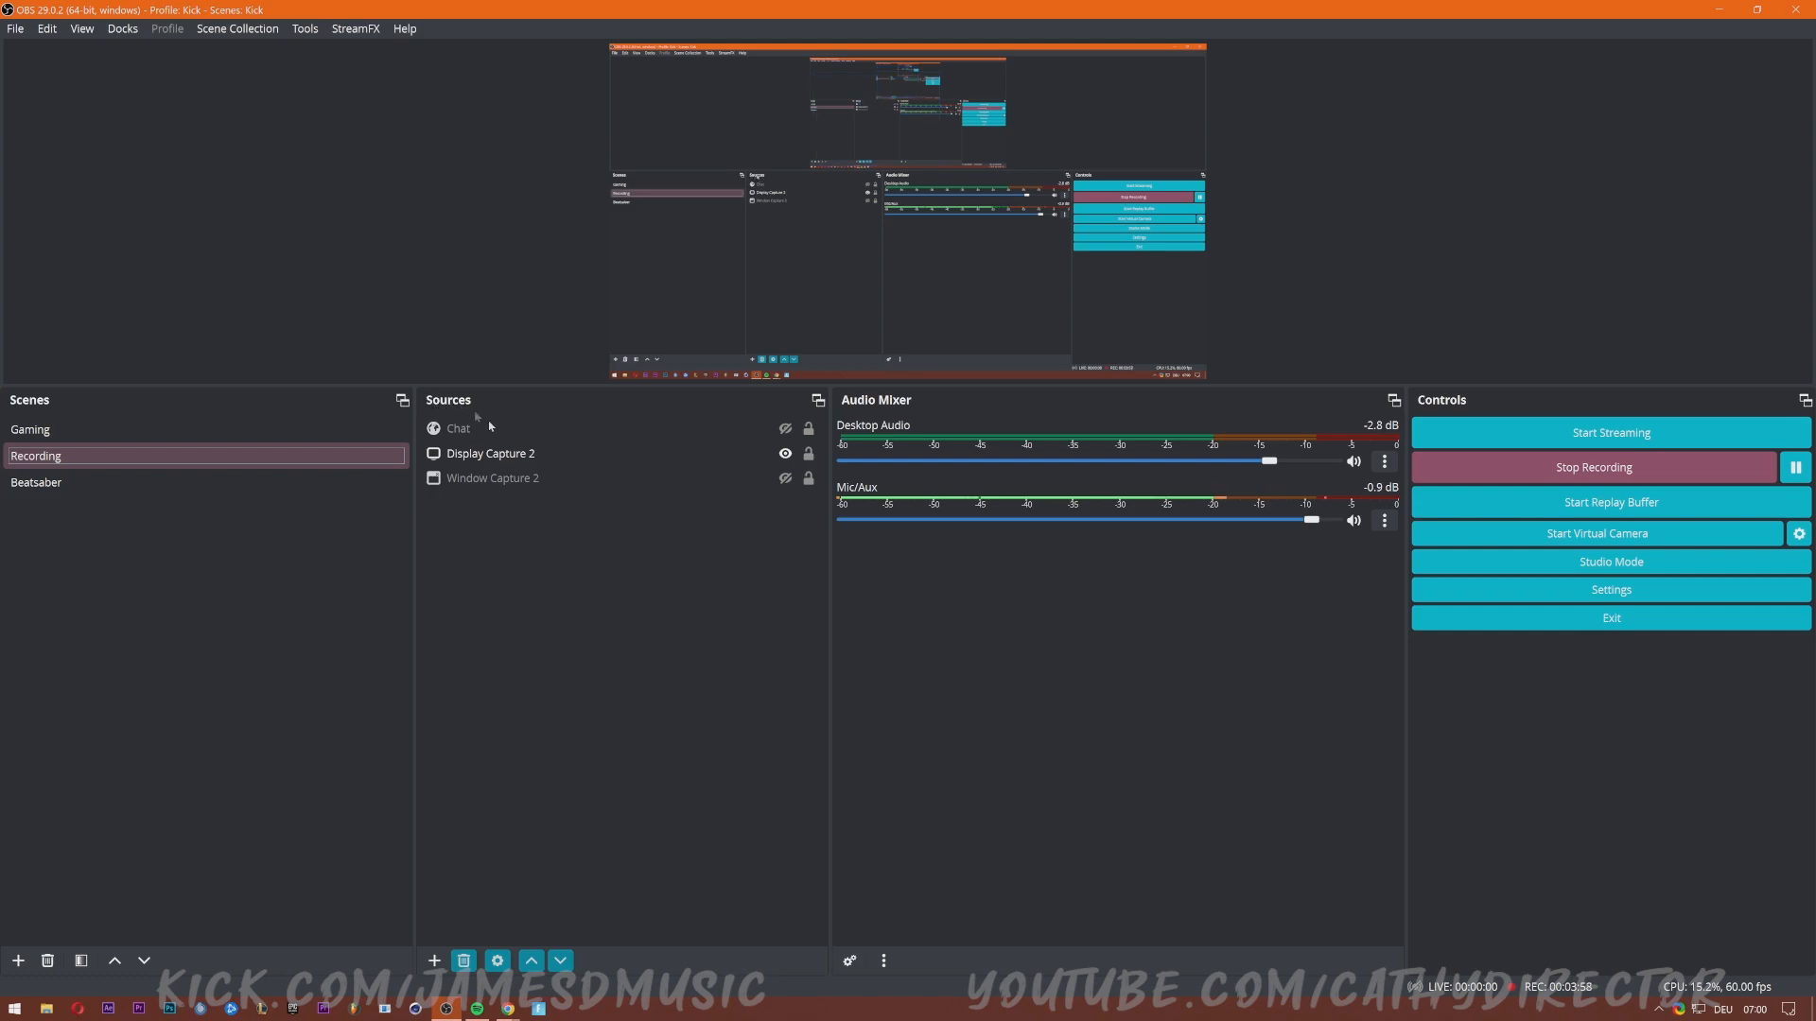
click(435, 961)
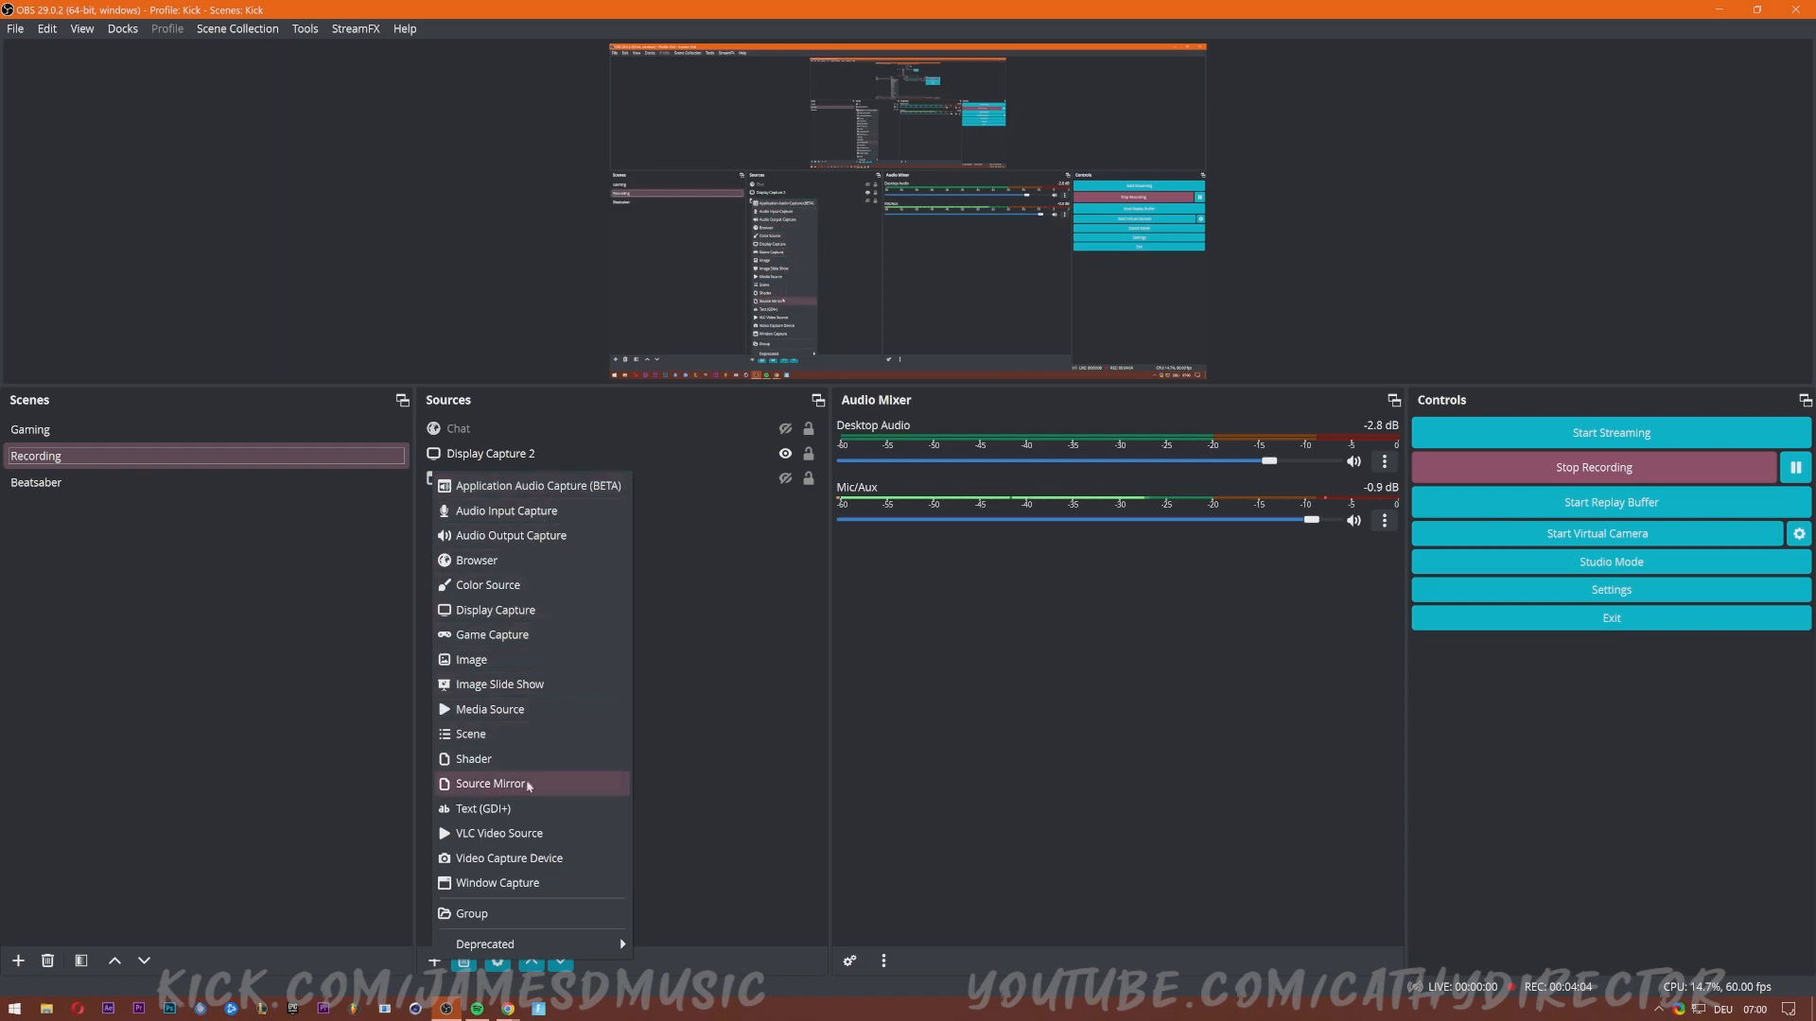
click(214, 787)
click(18, 961)
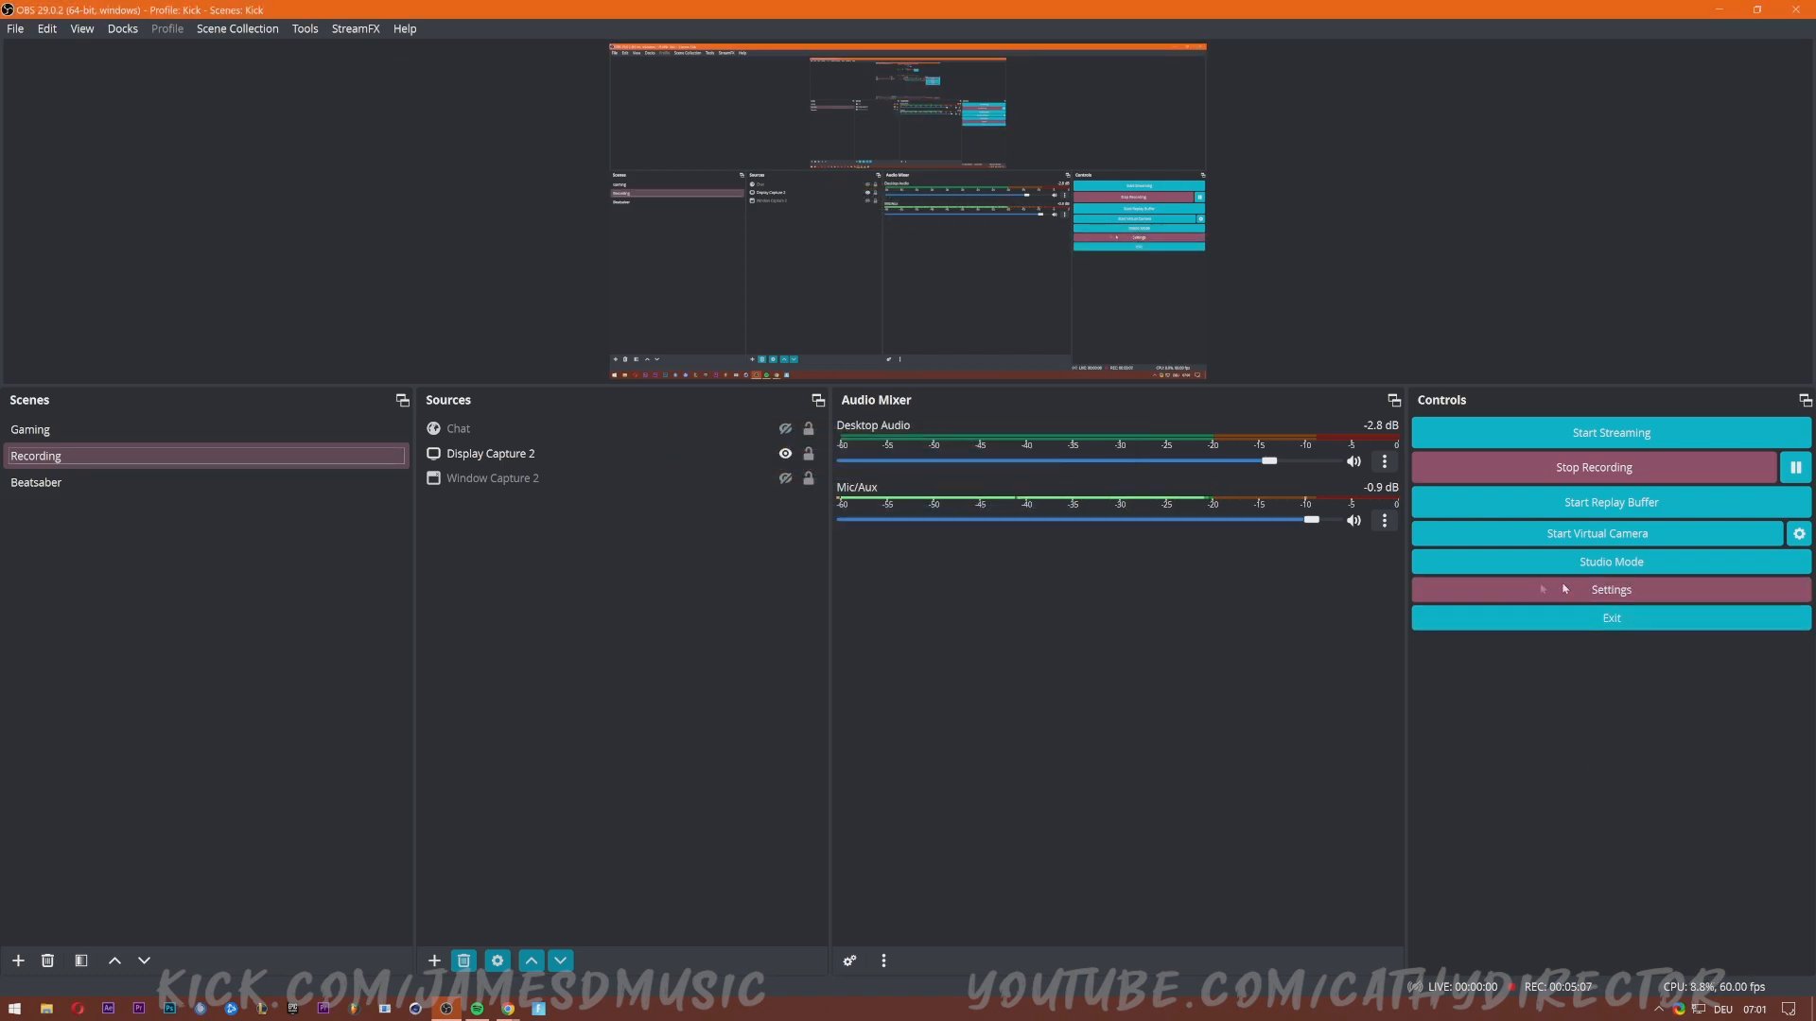
In OBS Settings, try the Light theme, revert to Rachni, and show the Output page.
click(1626, 589)
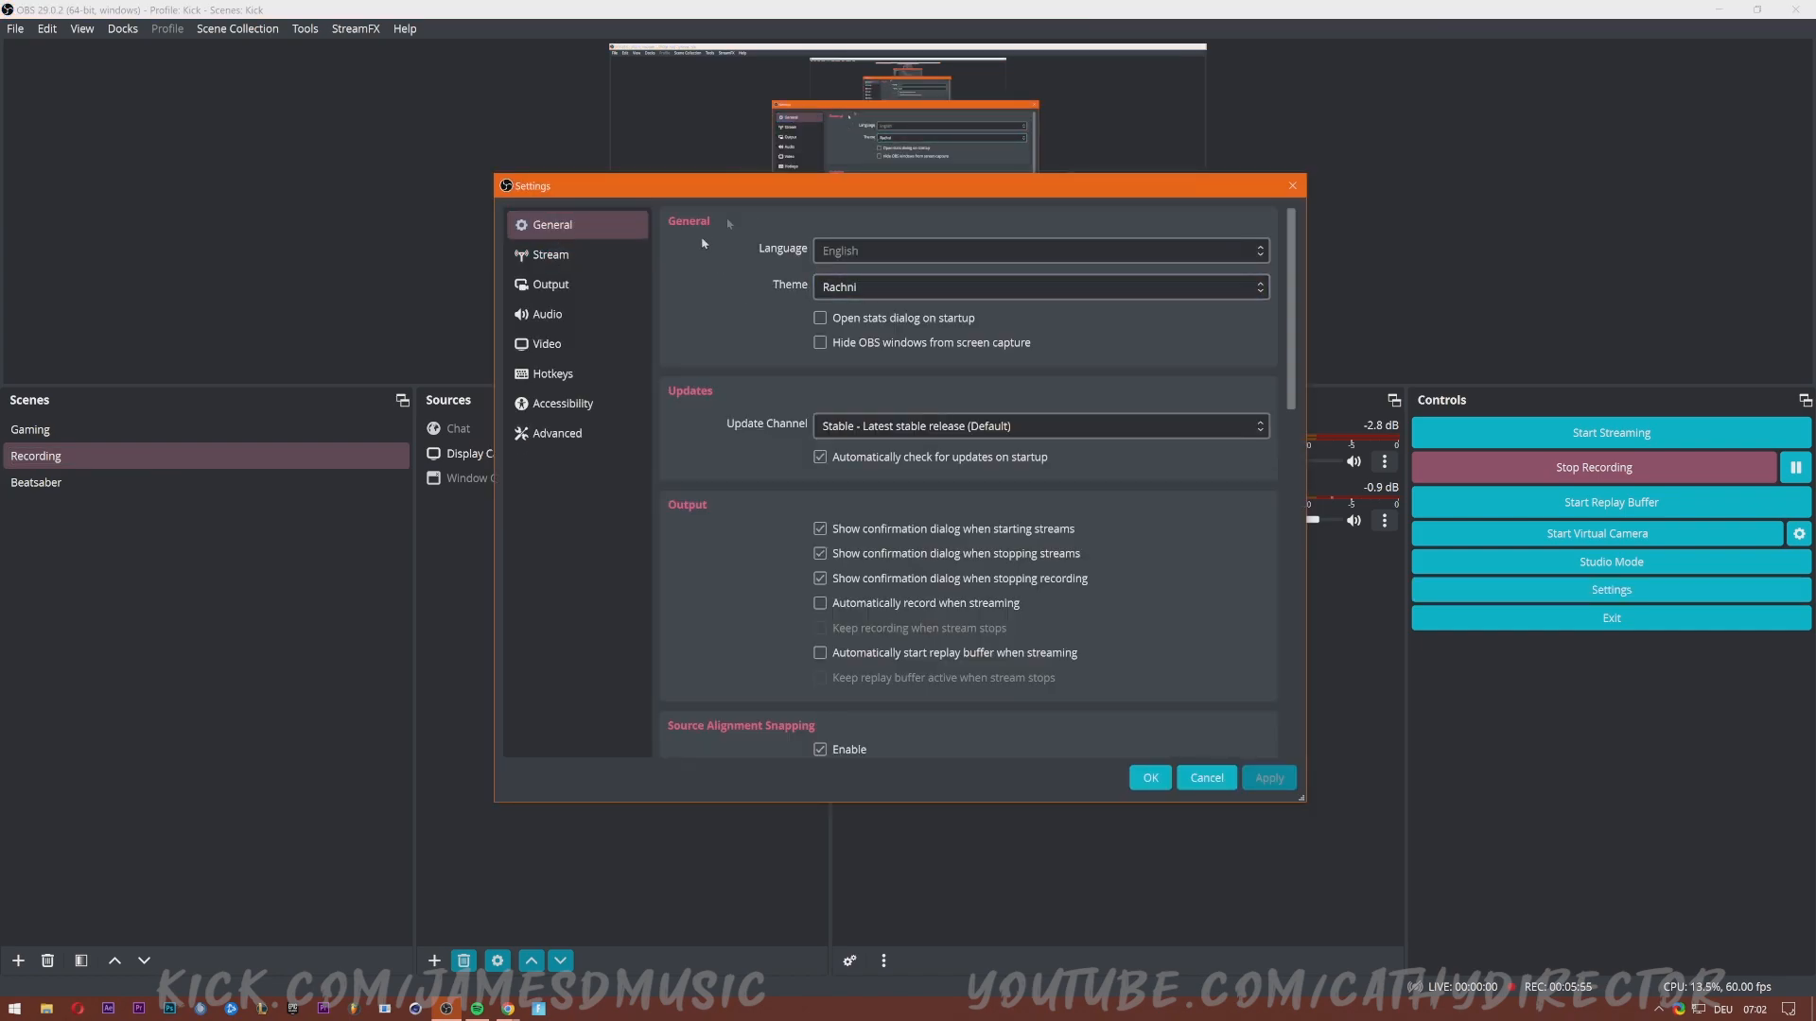
click(854, 287)
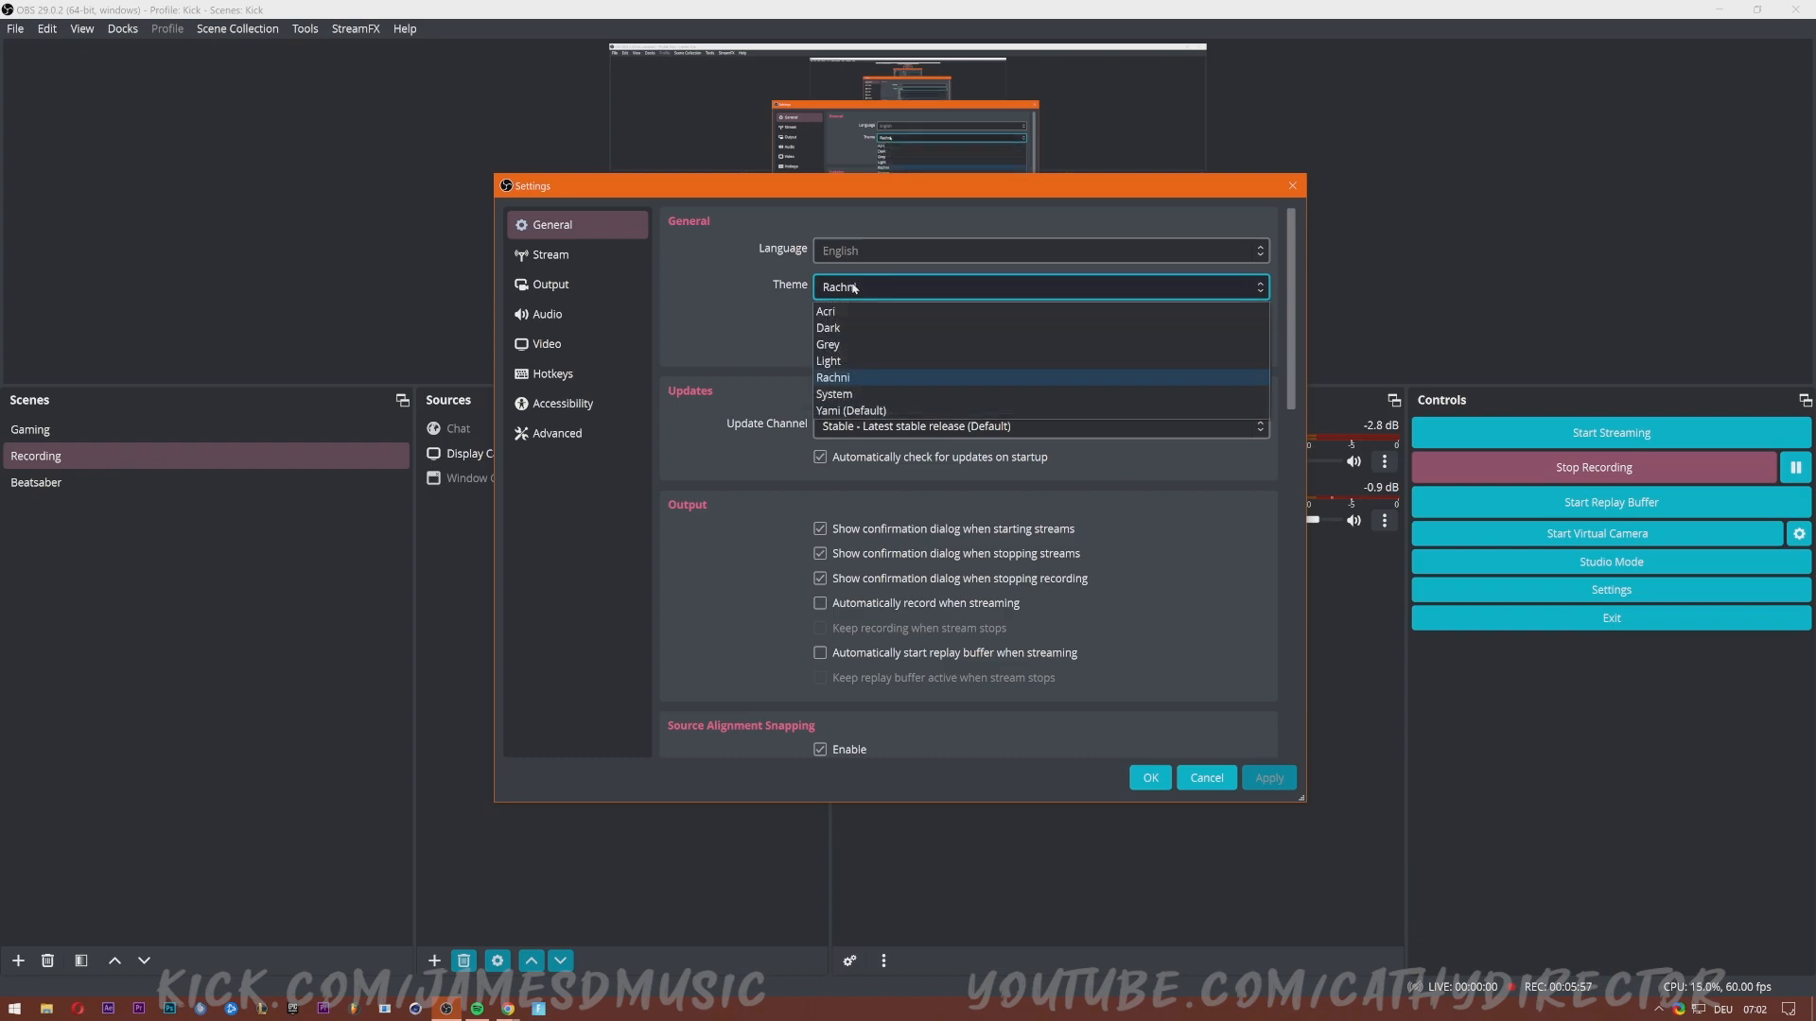
click(843, 364)
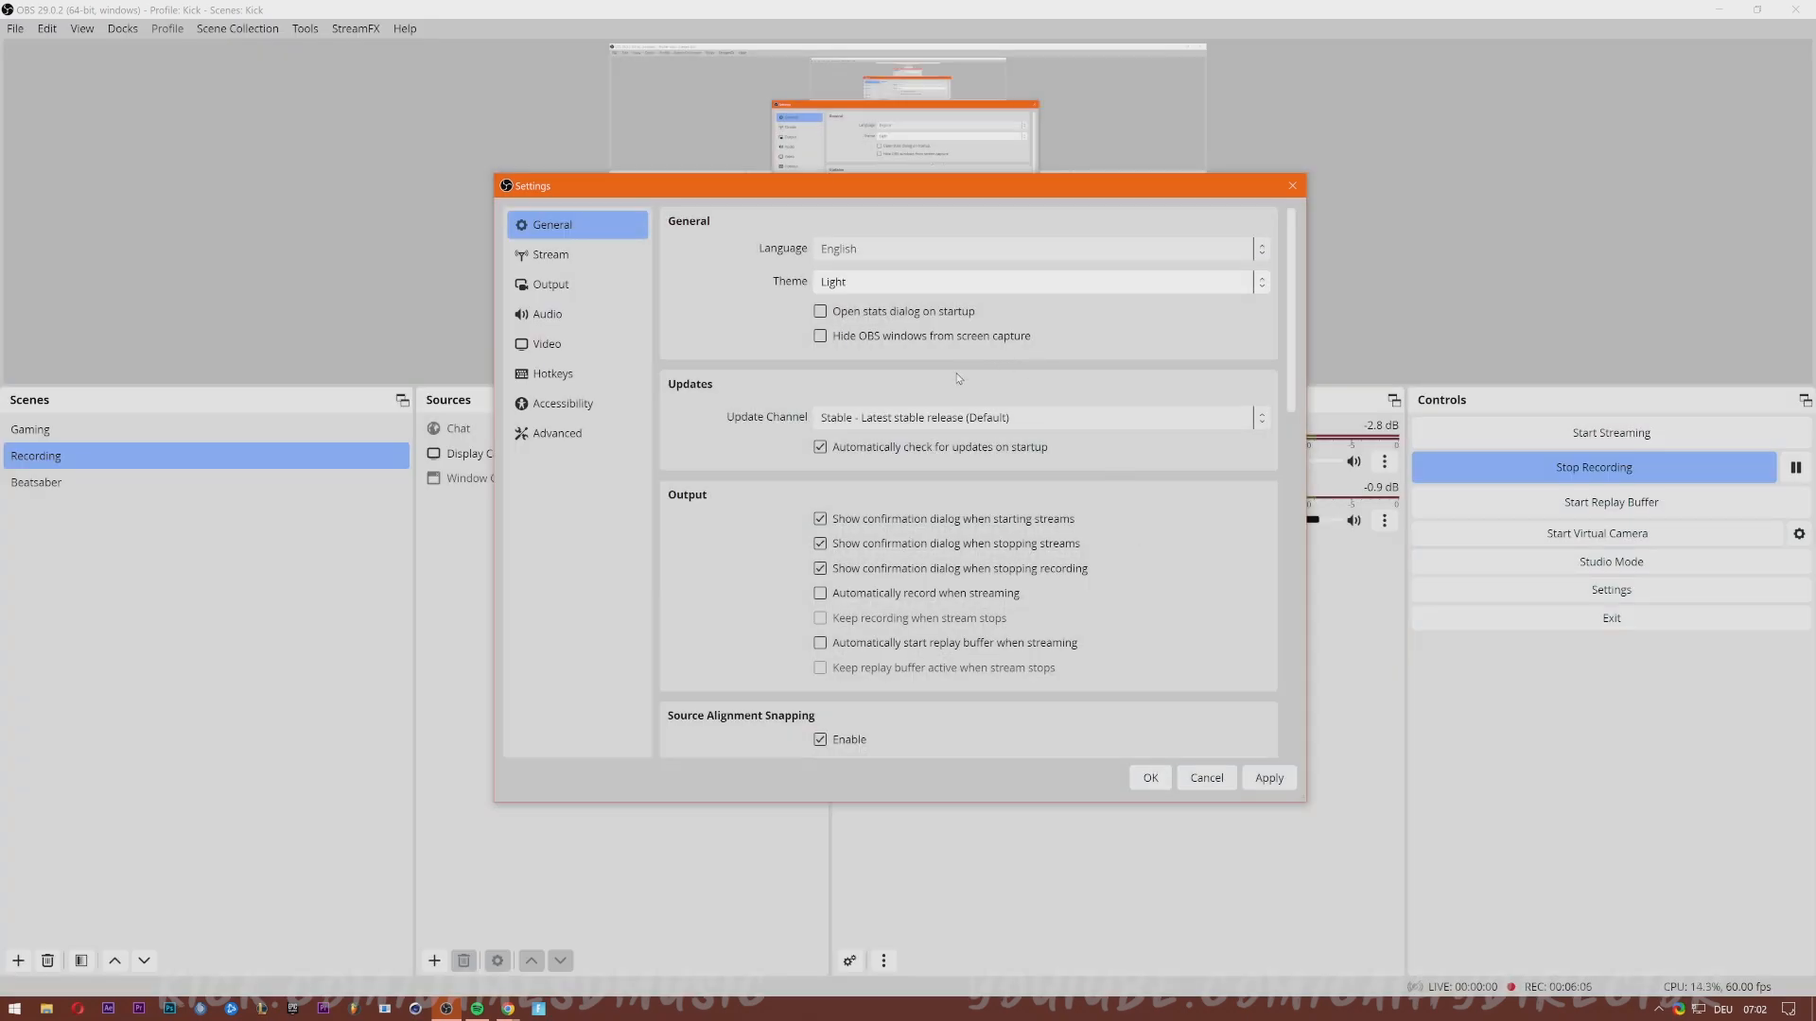
click(899, 285)
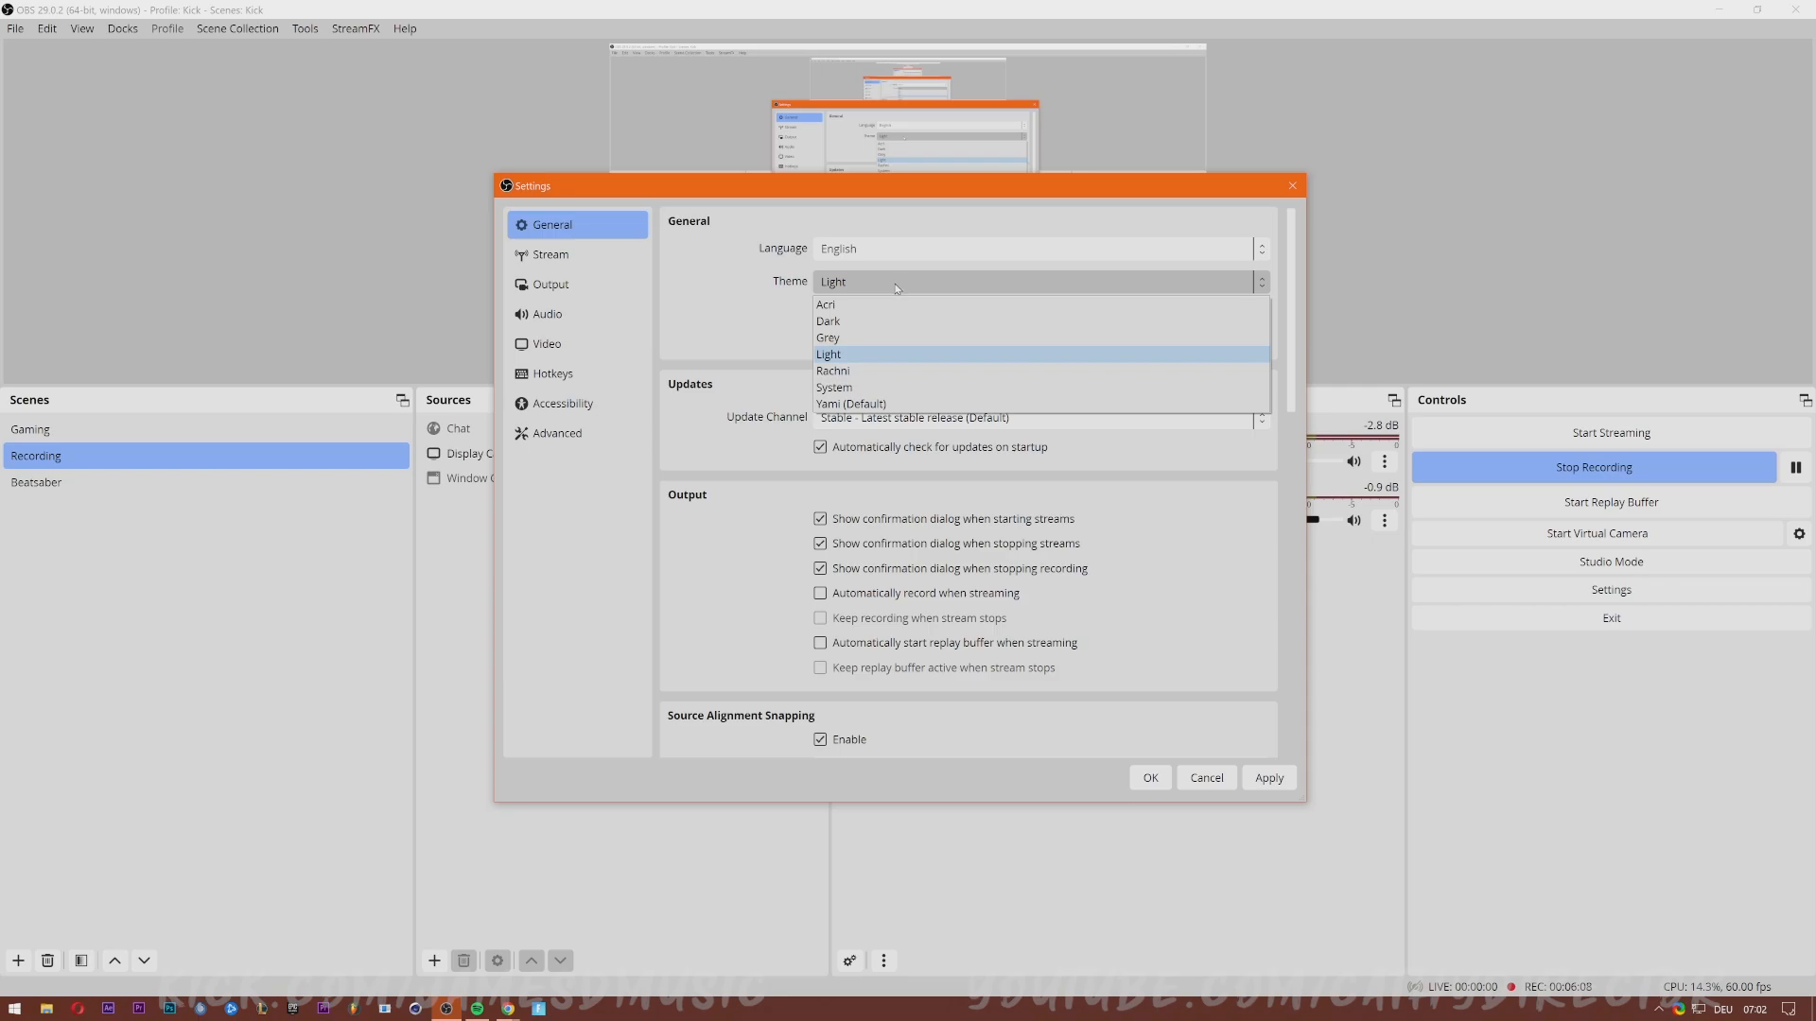
click(846, 373)
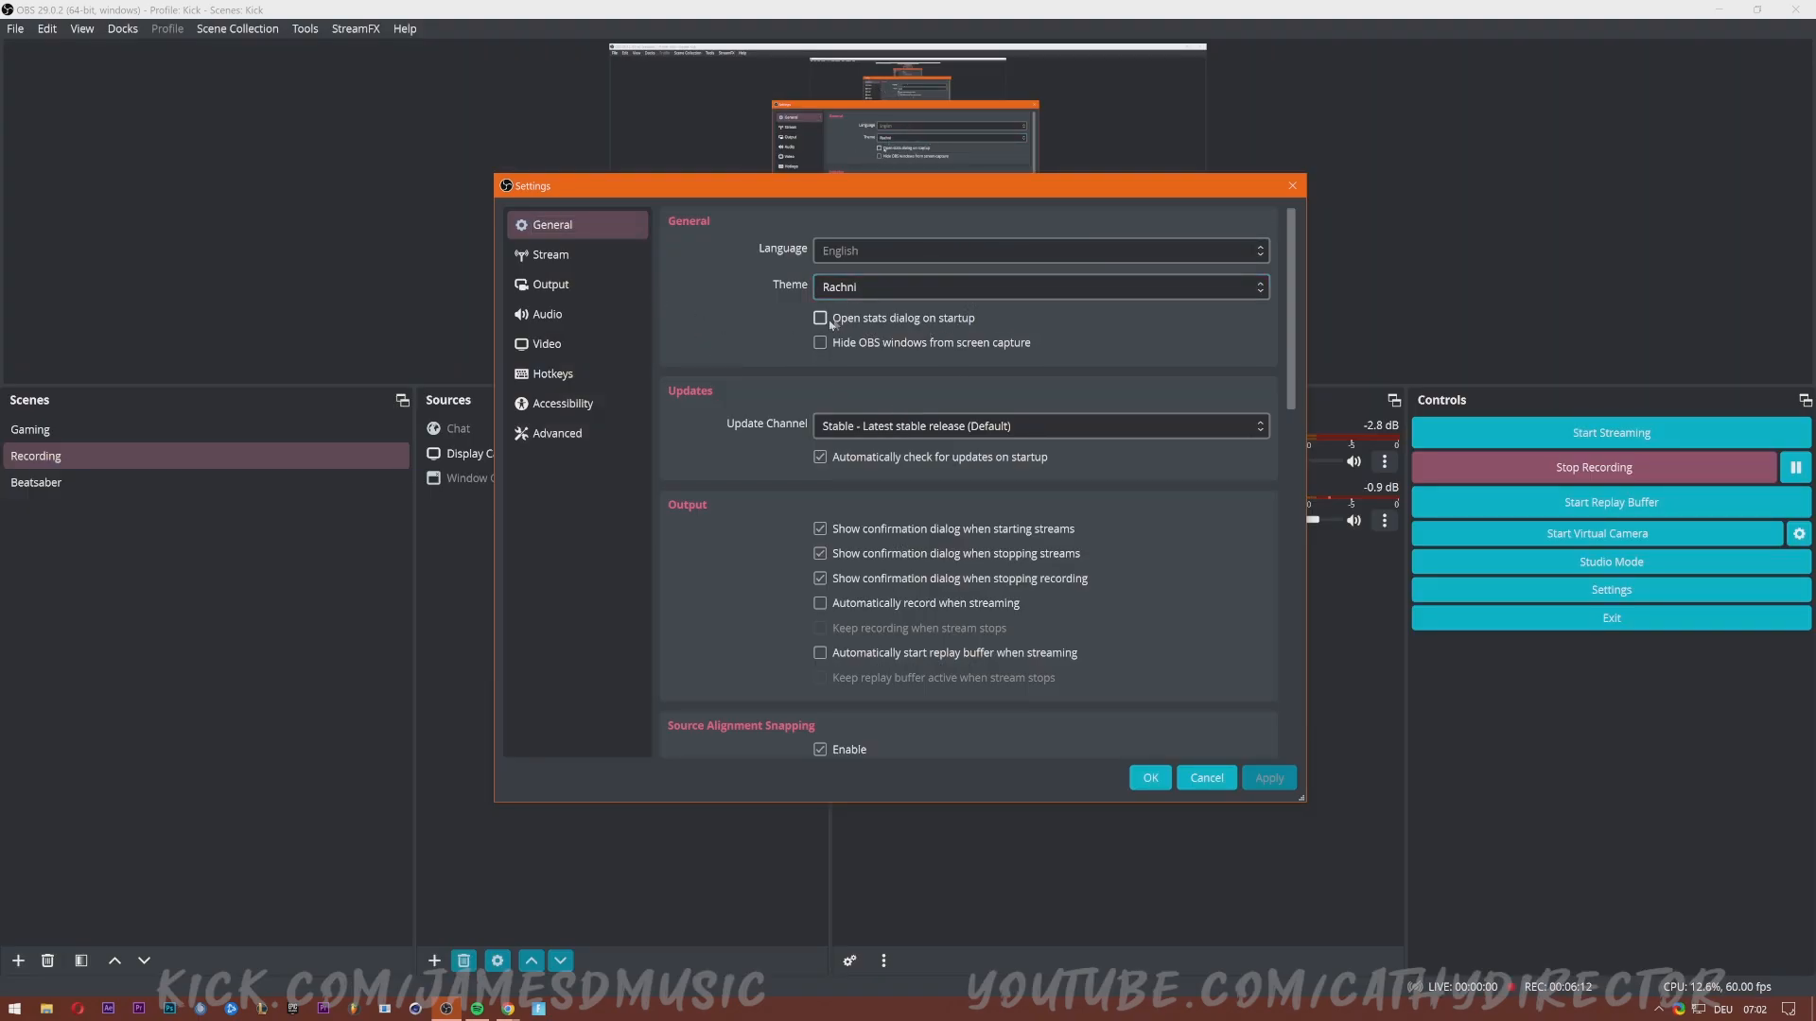
click(579, 286)
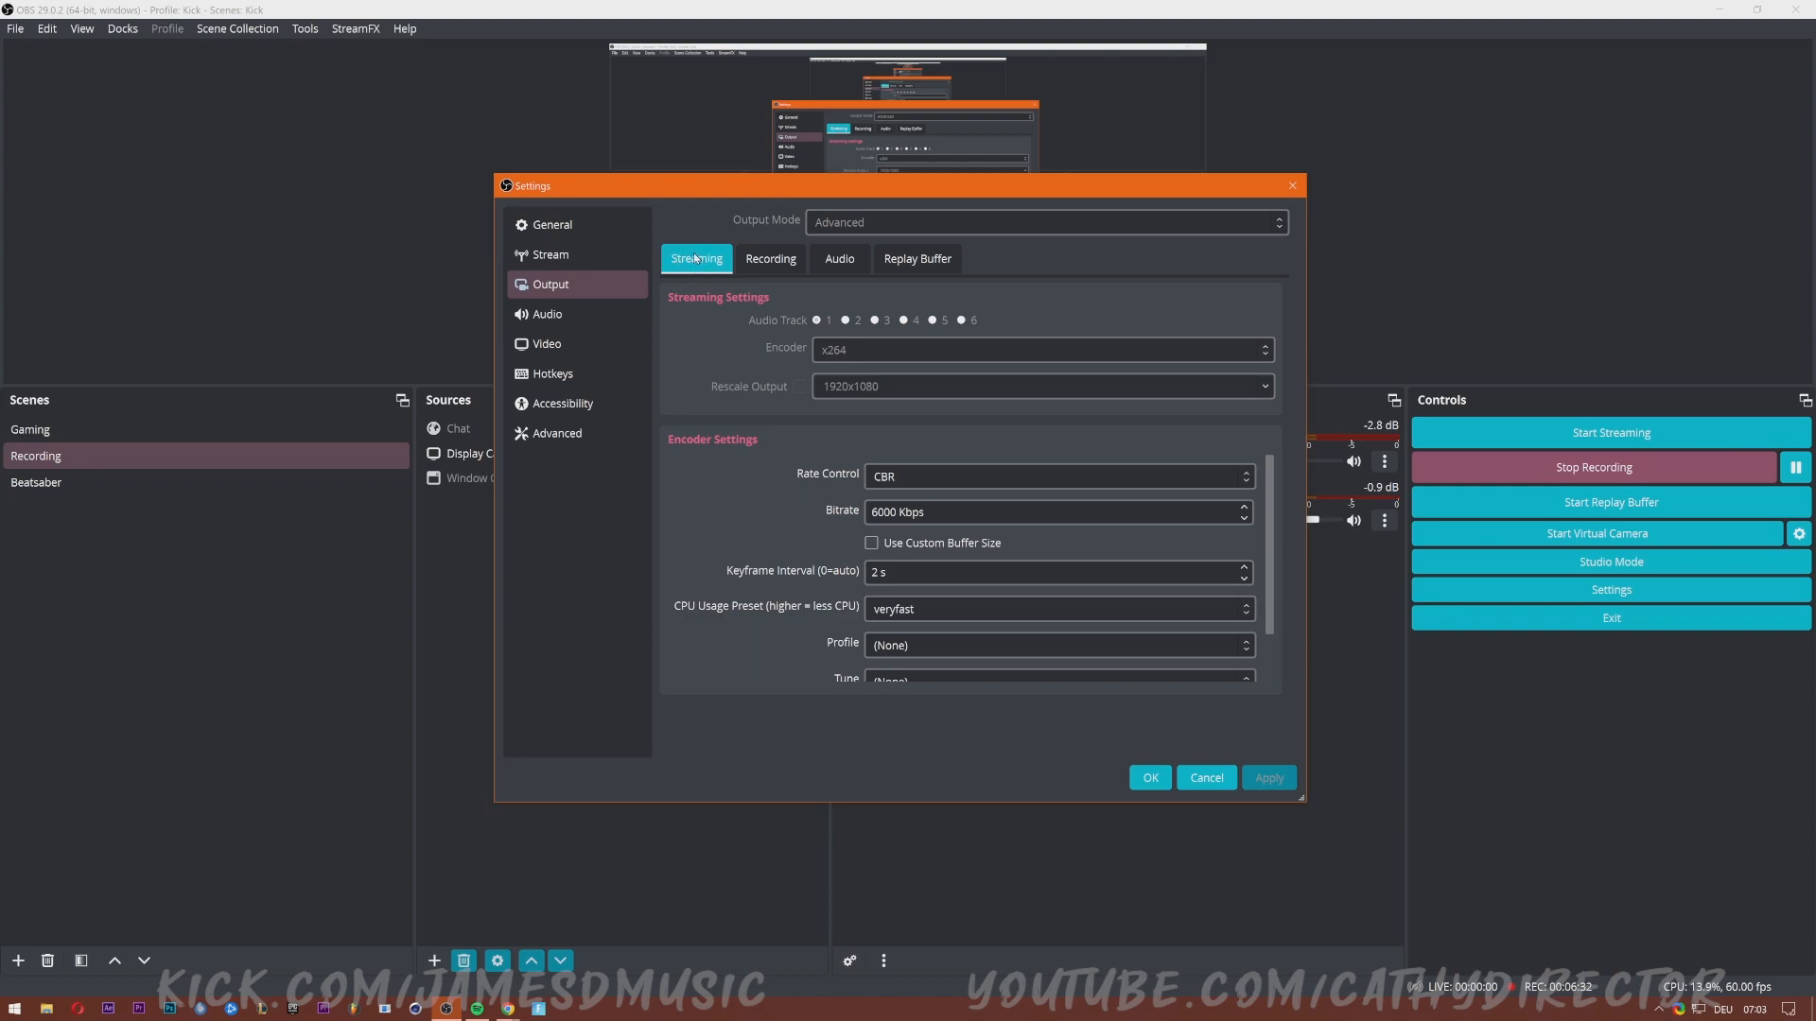
Look through the Recording, Audio and Replay Buffer tabs, settle on Streaming, and enlarge the window.
click(774, 267)
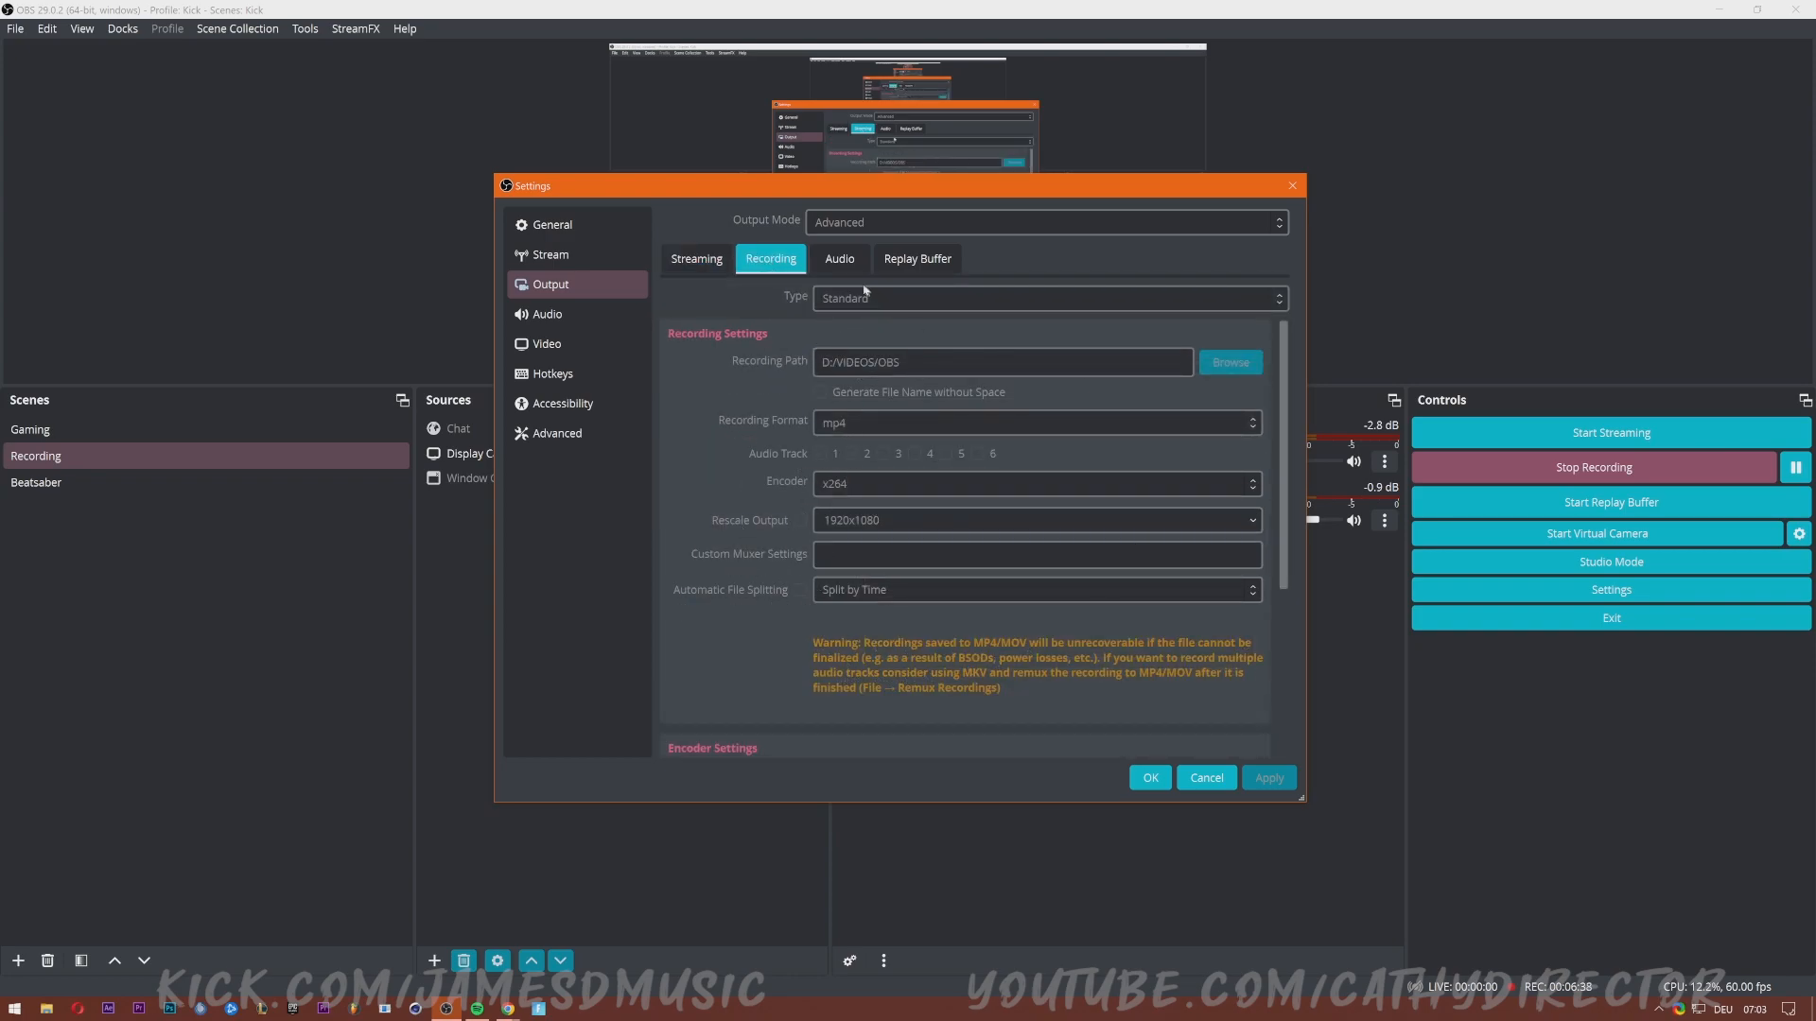
click(840, 260)
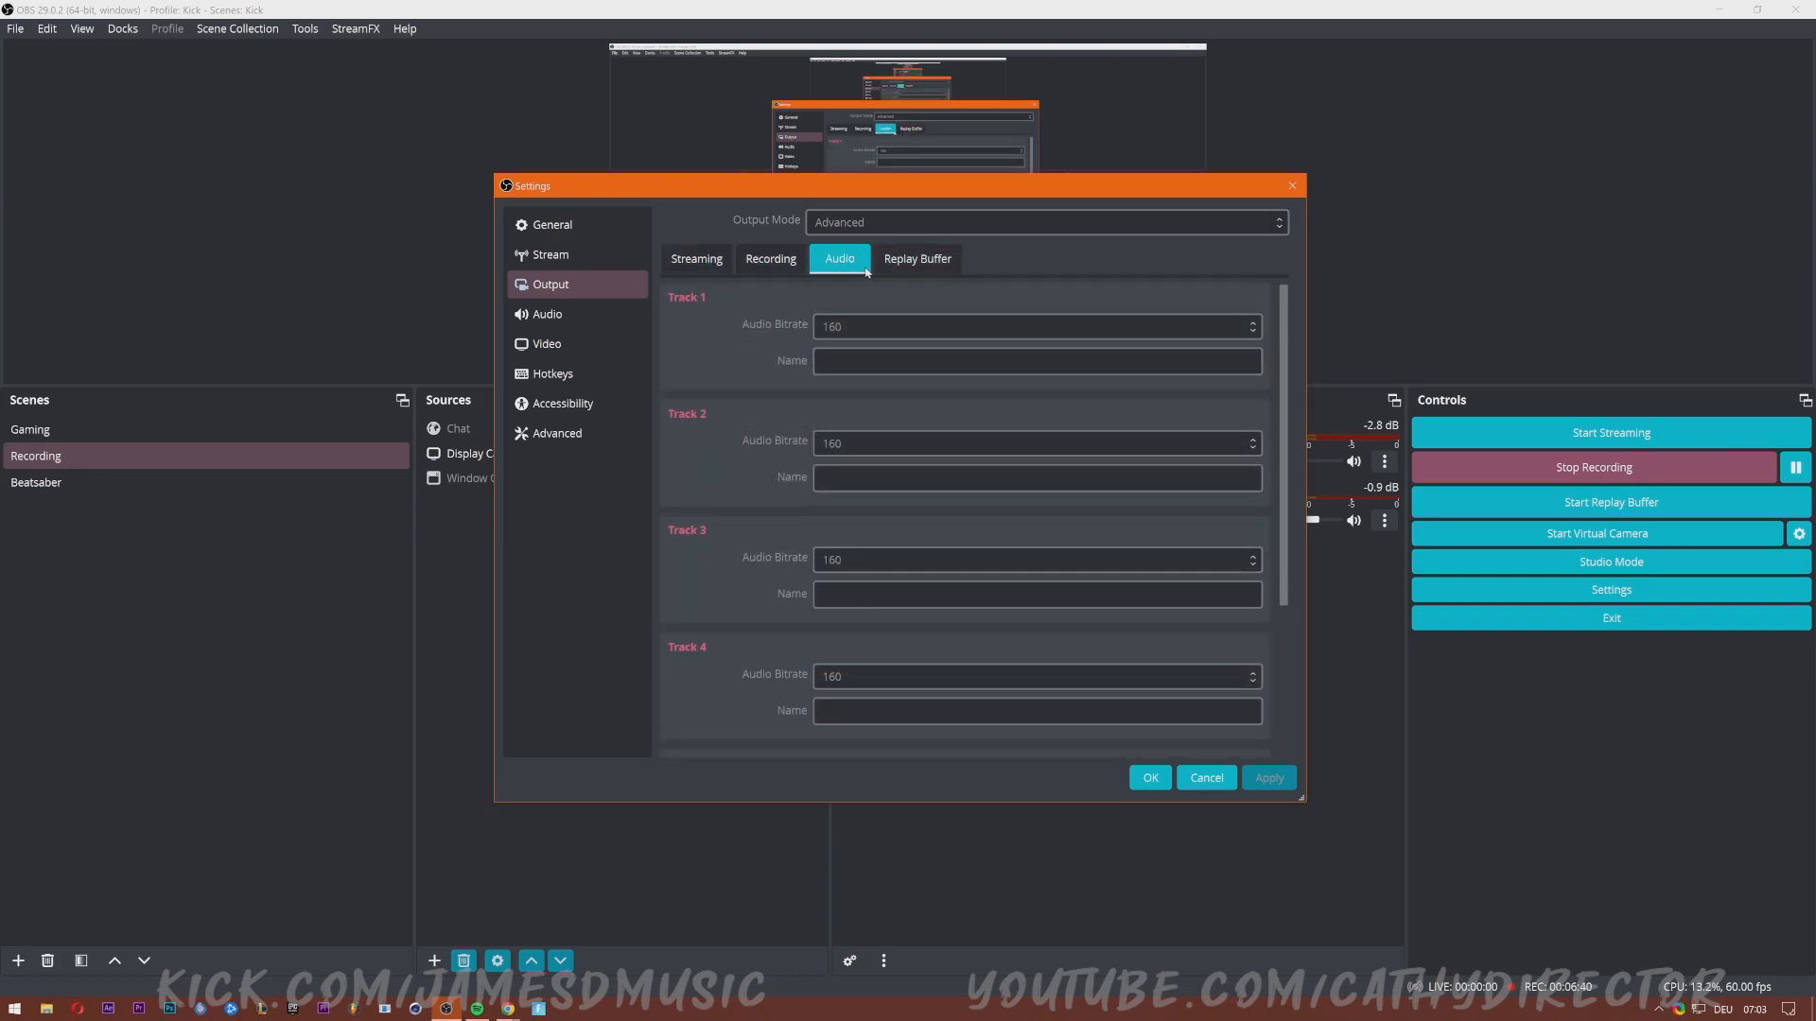
click(916, 260)
click(697, 259)
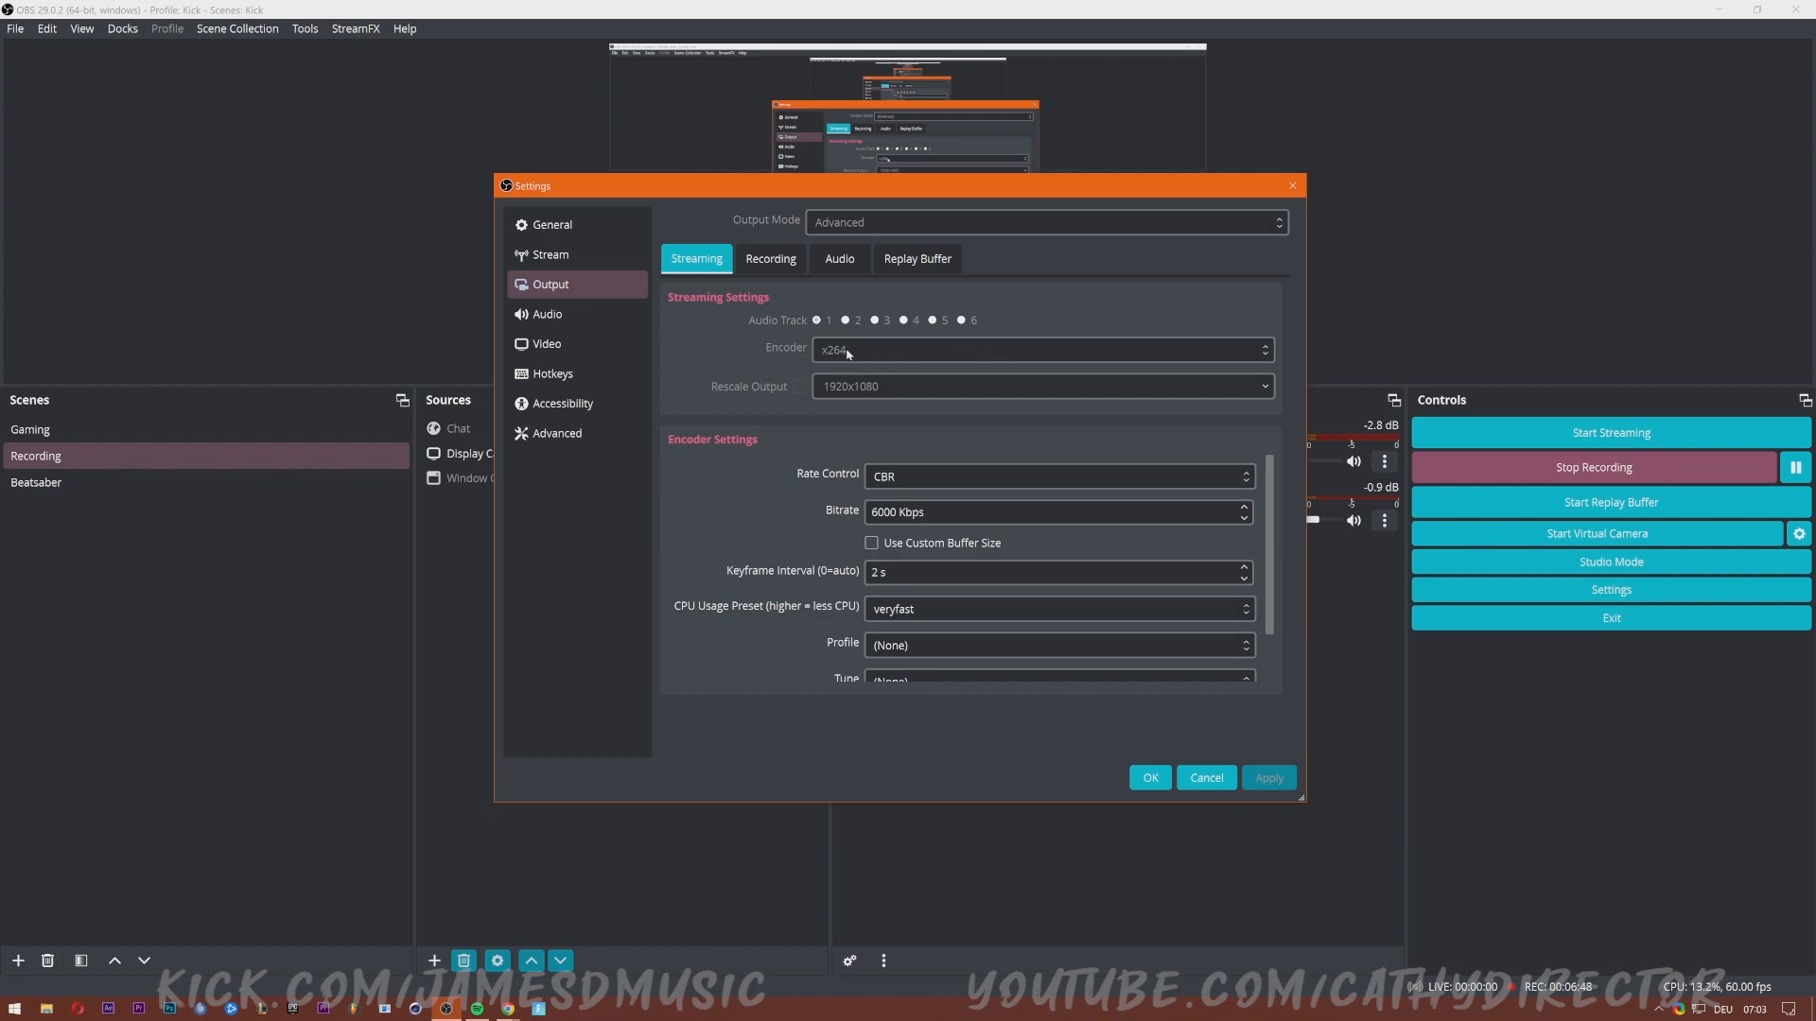
drag(1303, 798, 1390, 911)
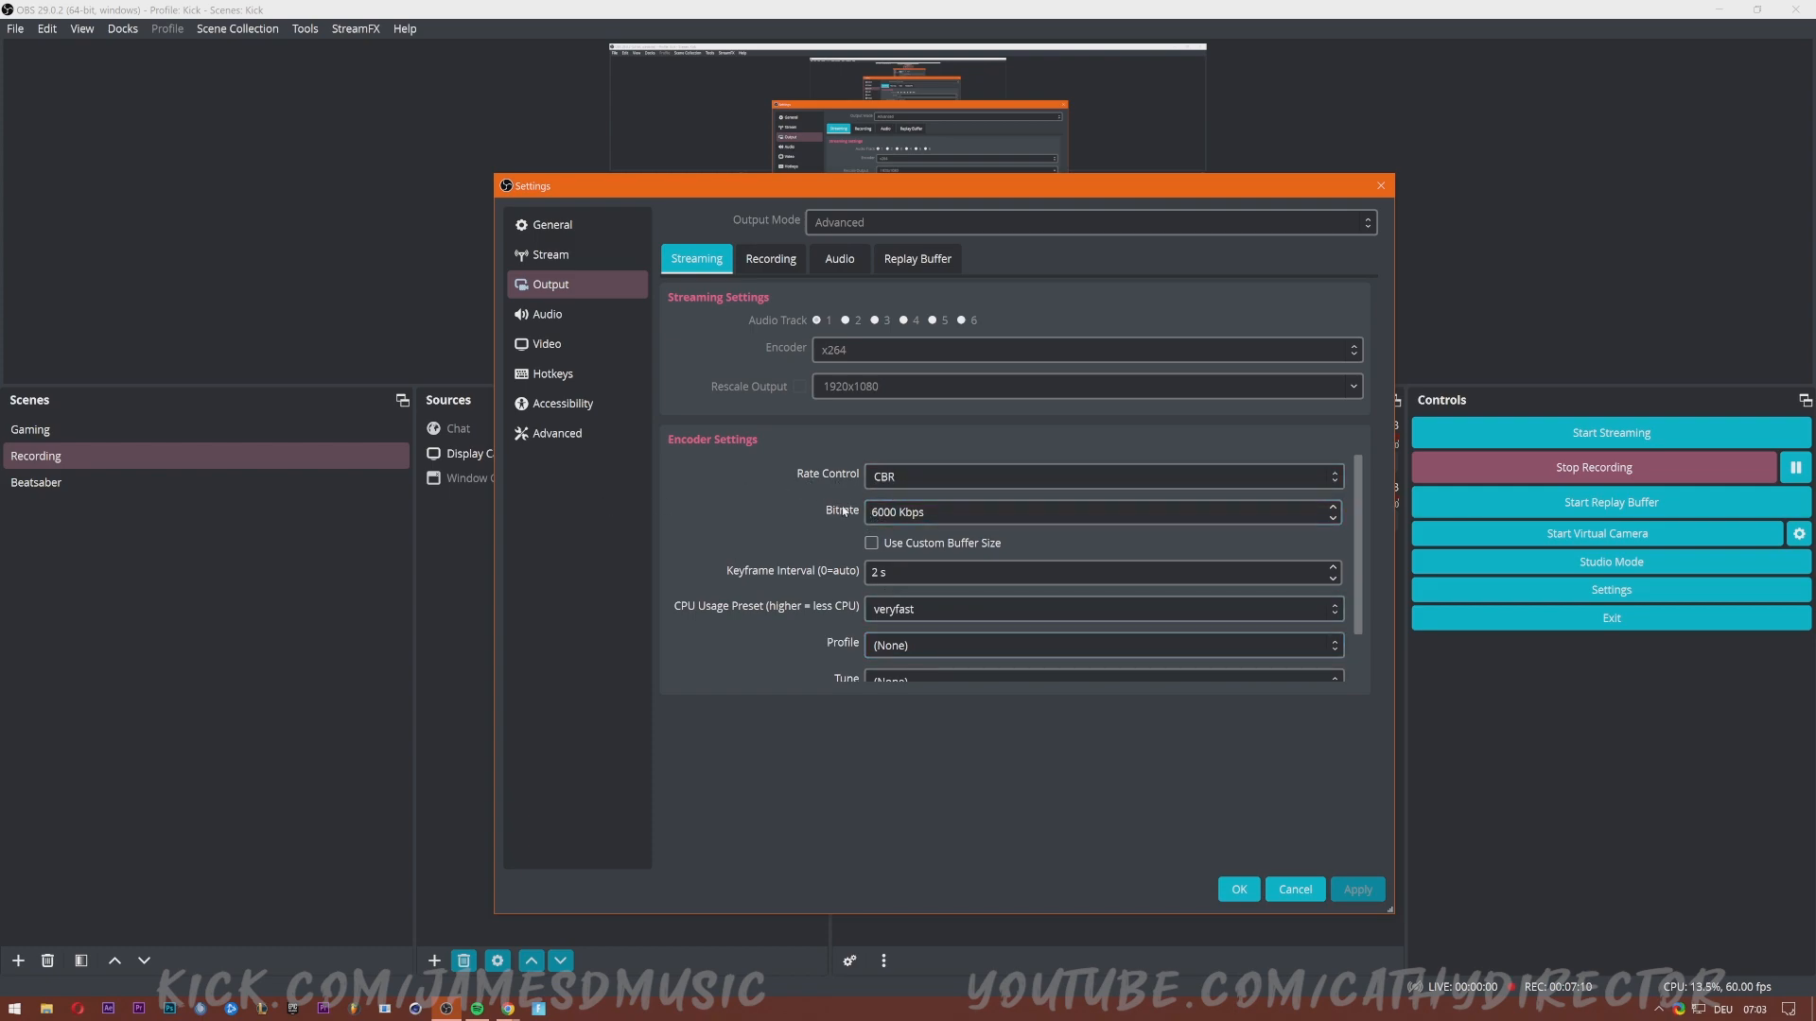
Highlight the 6000 Kbps CBR bitrate value to point it out.
drag(946, 511, 788, 514)
click(764, 513)
scroll(707, 488, down, 1)
scroll(707, 488, up, 1)
scroll(707, 490, down, 1)
scroll(707, 489, down, 1)
drag(945, 512, 821, 508)
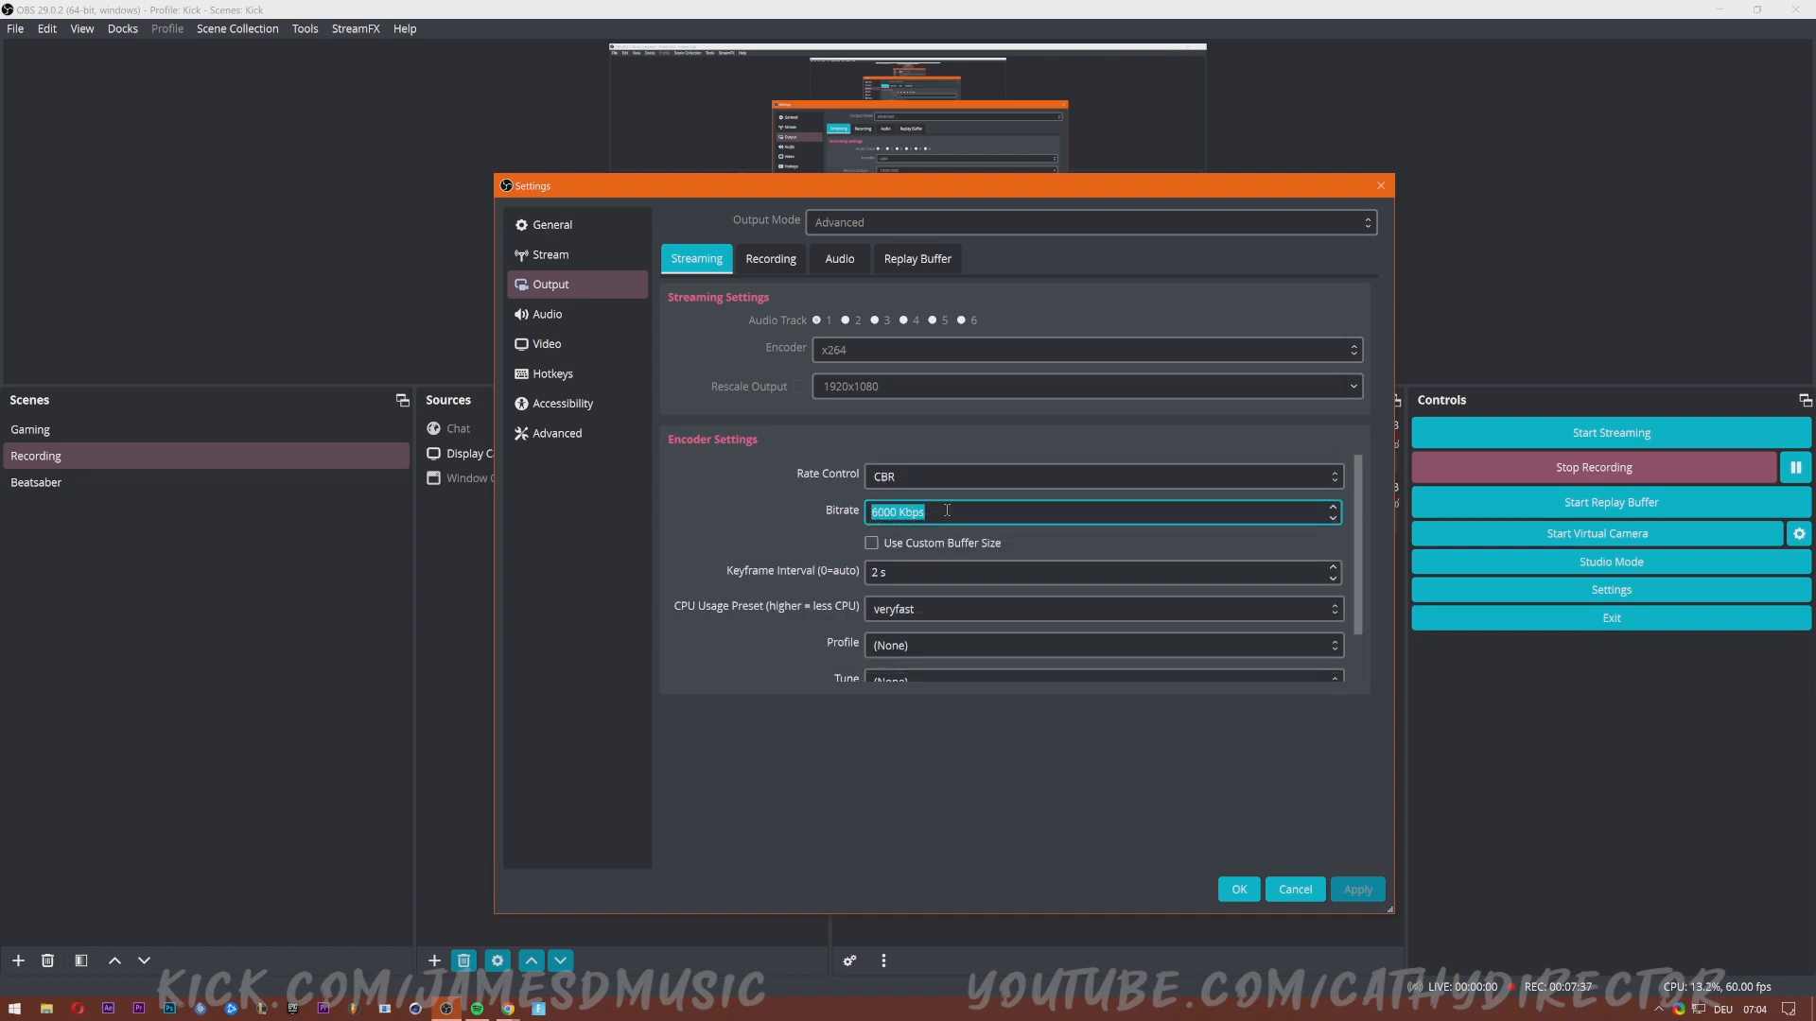
click(946, 511)
drag(932, 509, 835, 510)
click(971, 518)
drag(928, 517, 795, 511)
click(974, 518)
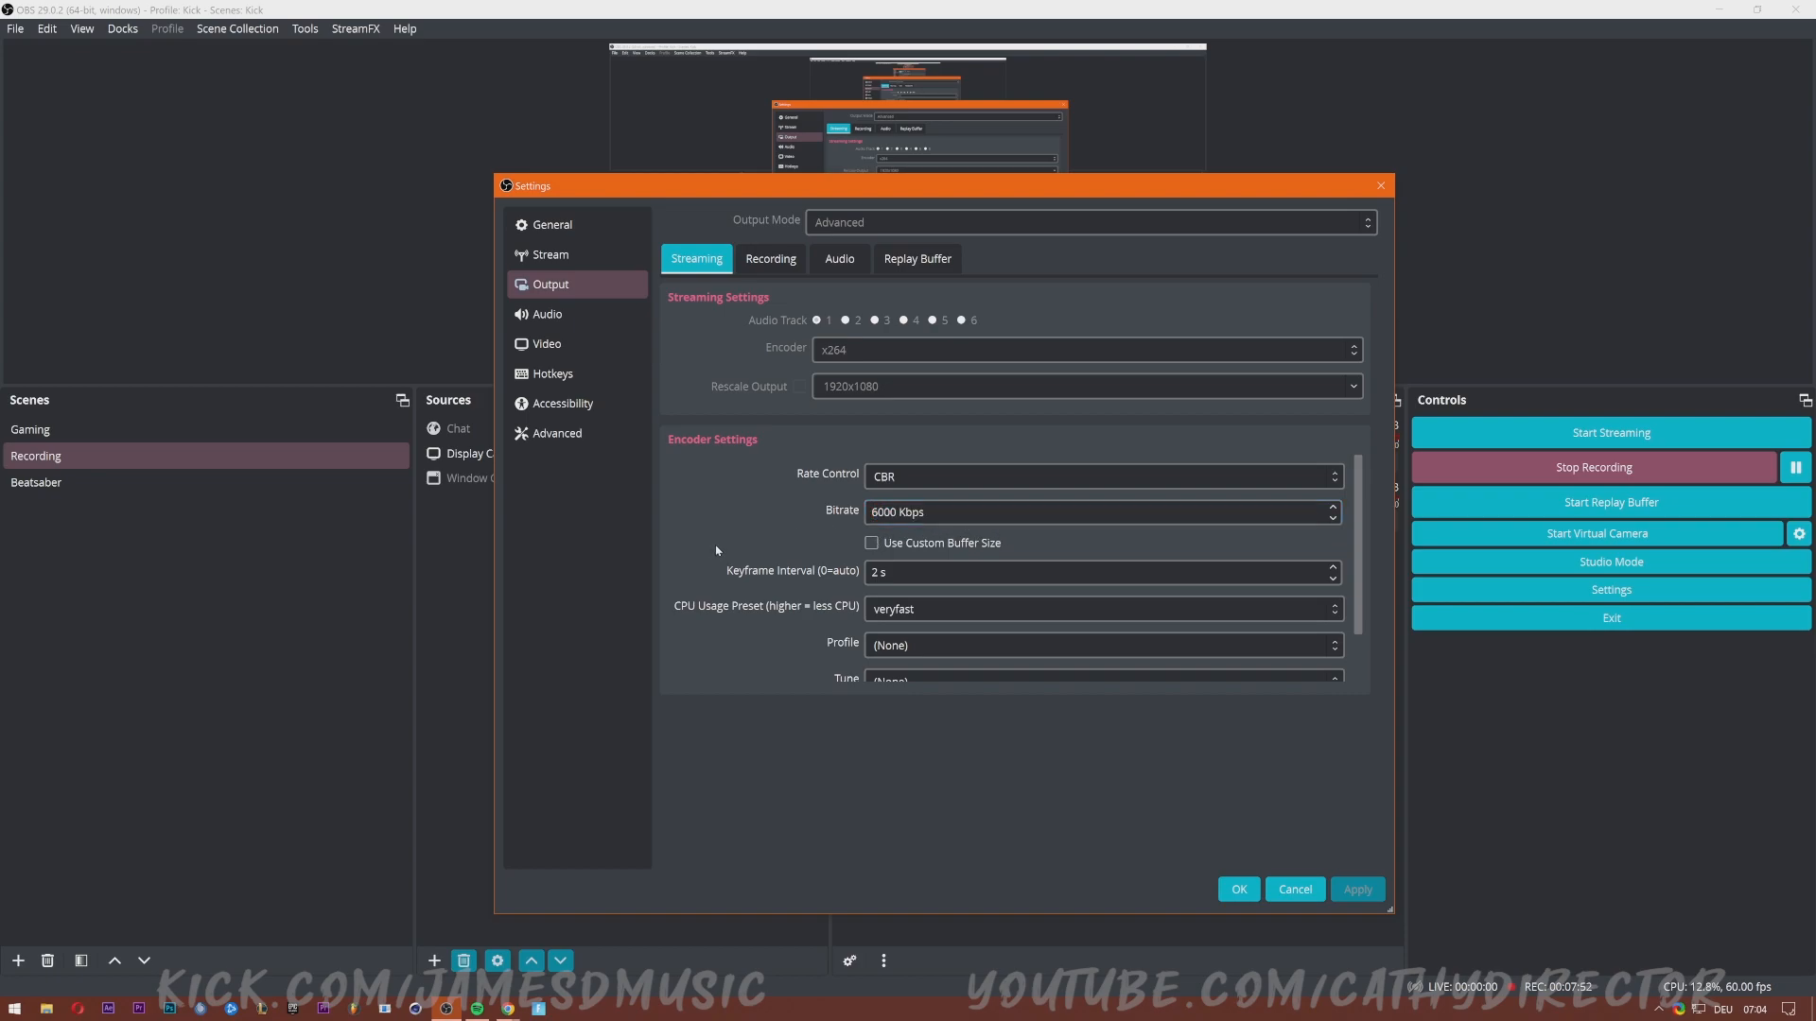
click(929, 517)
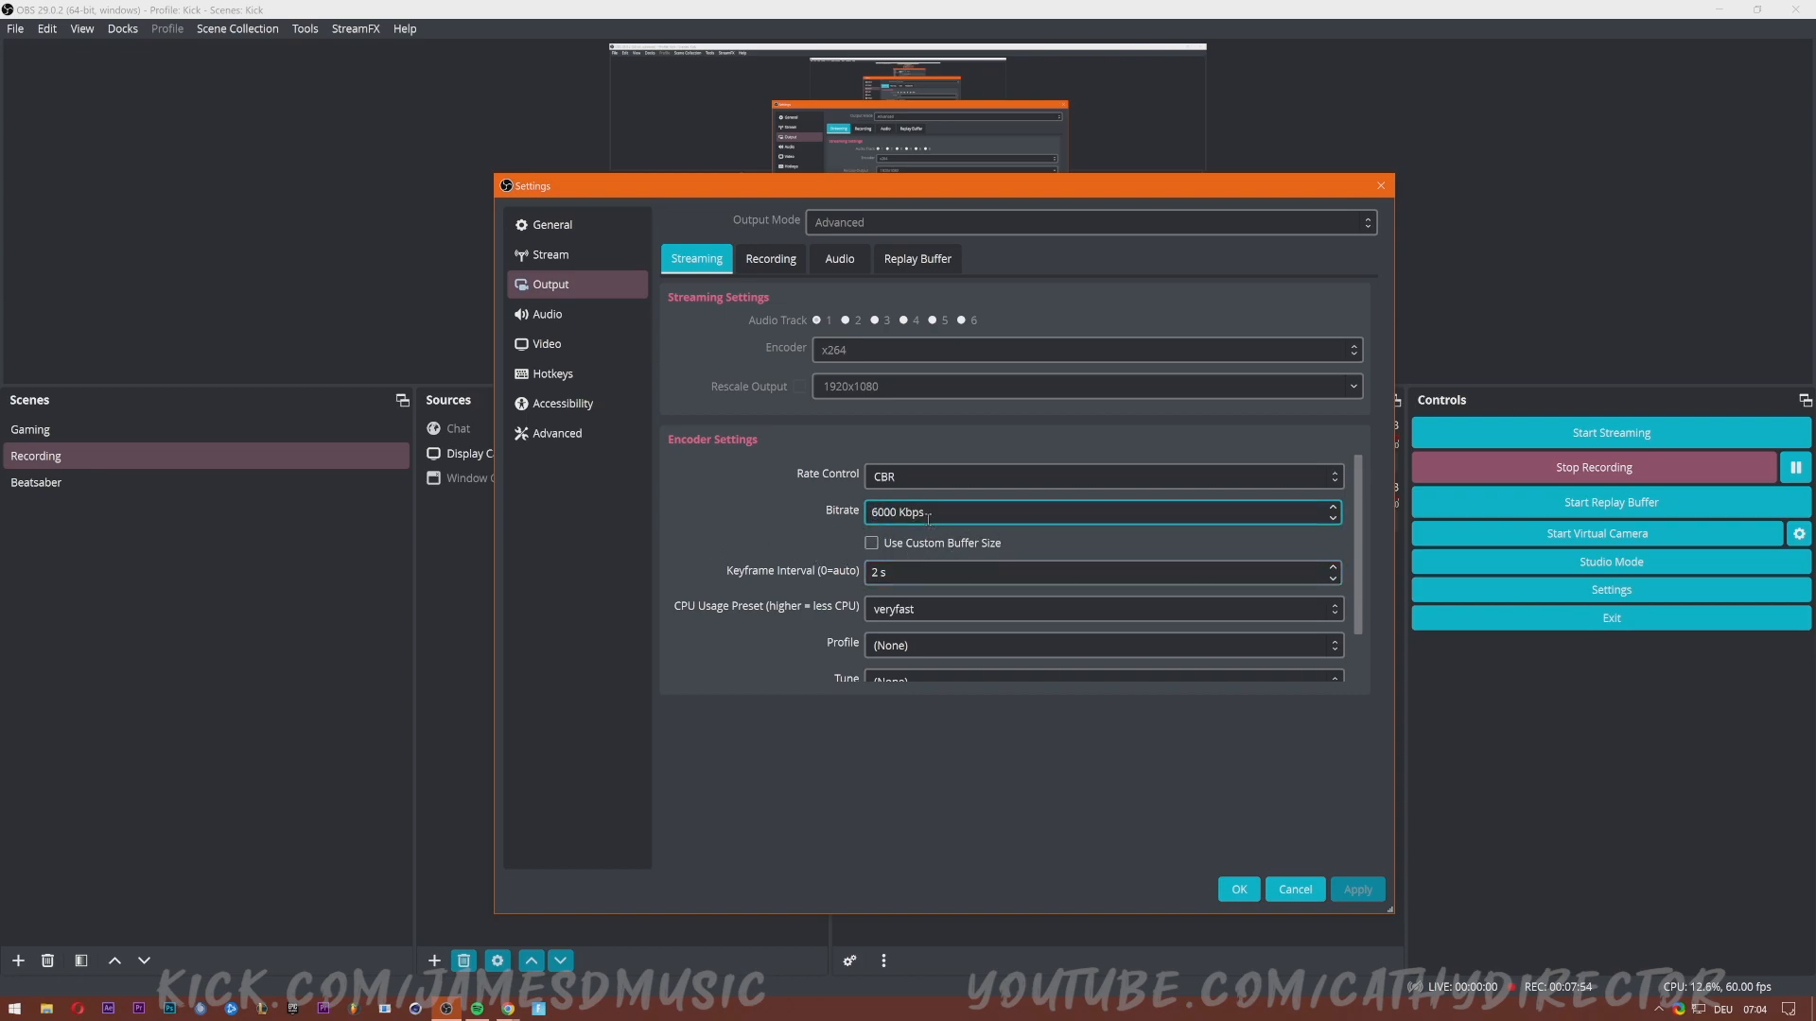
drag(871, 512, 927, 515)
click(957, 515)
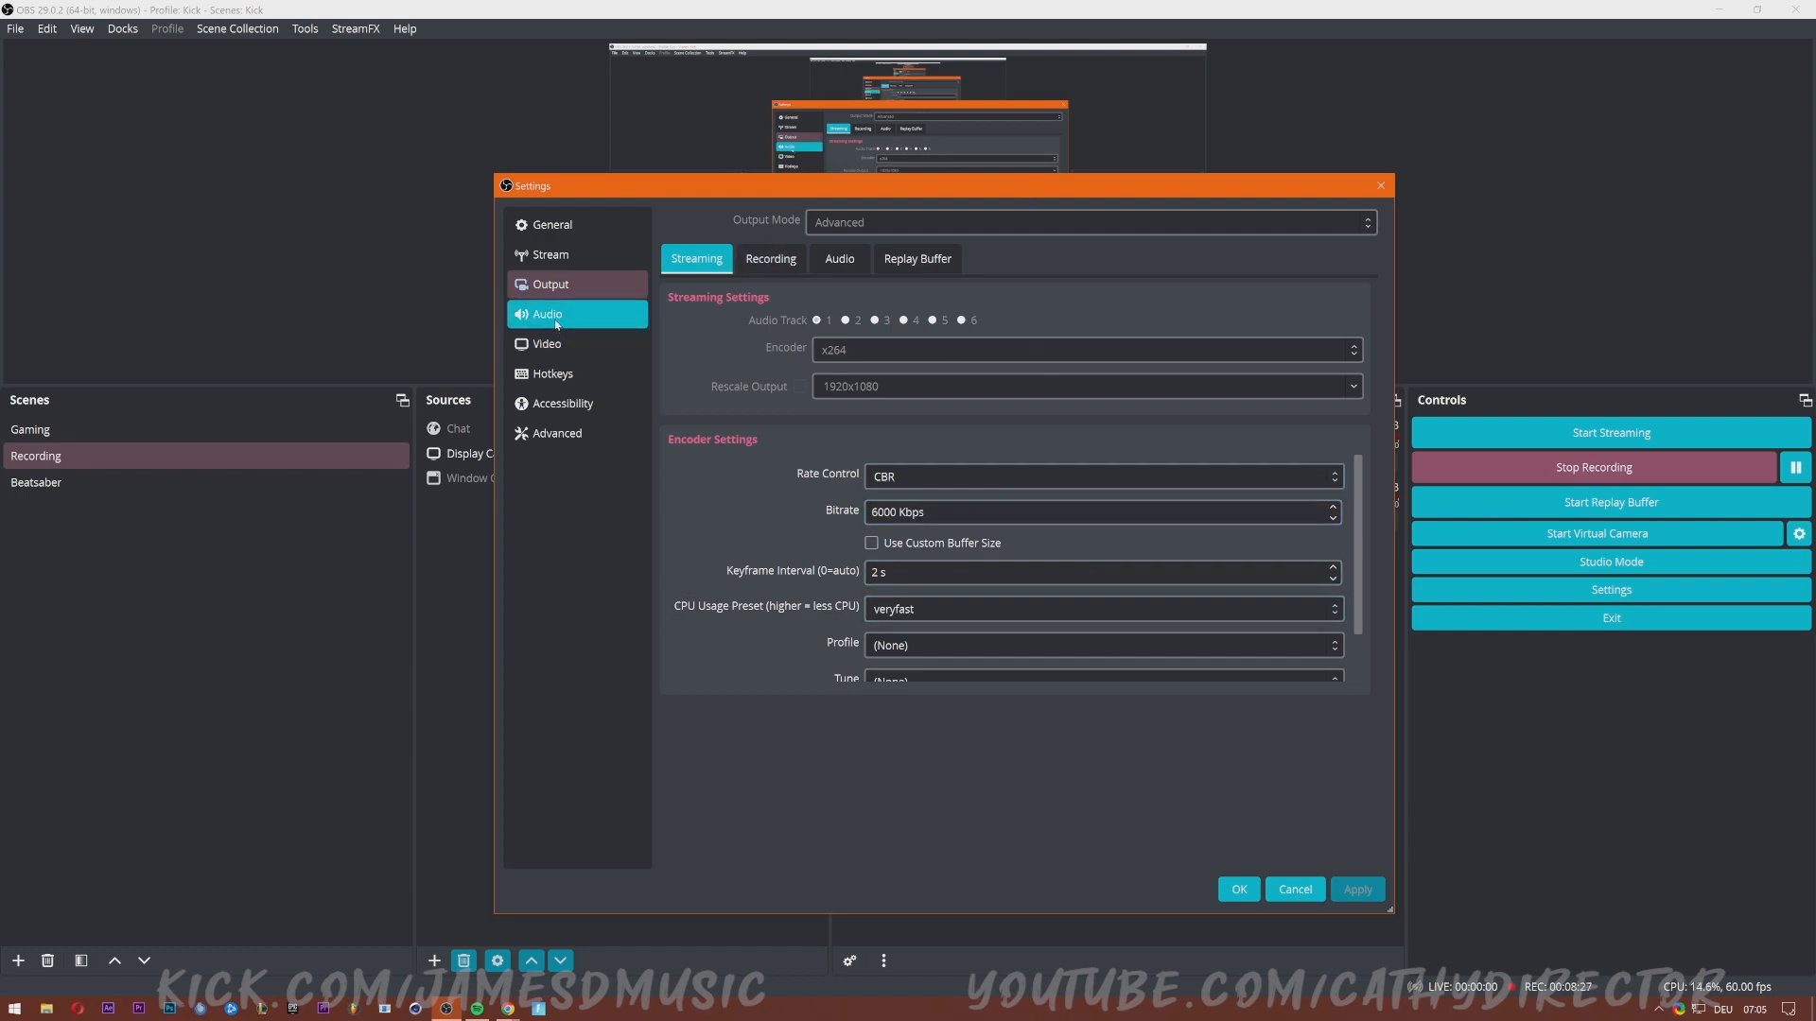
Open Audio settings and check the Desktop Audio list, keeping the USB Audio CODEC speakers.
click(554, 322)
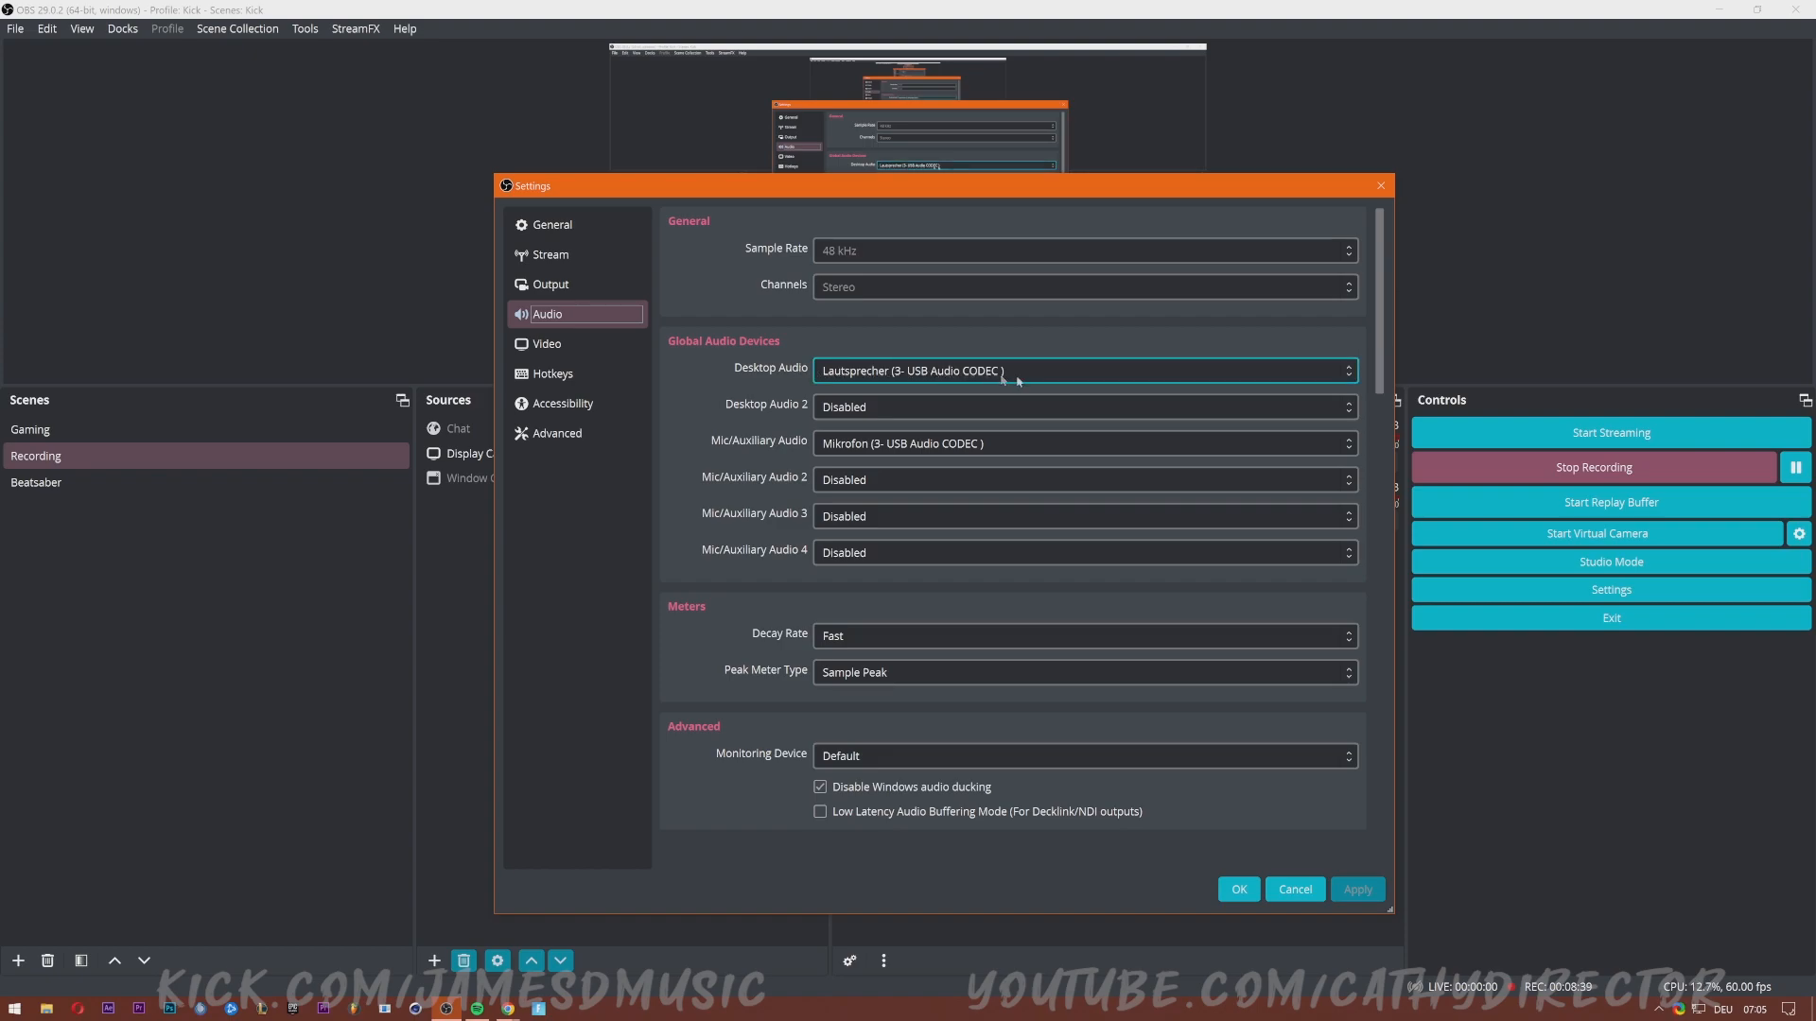
click(1075, 374)
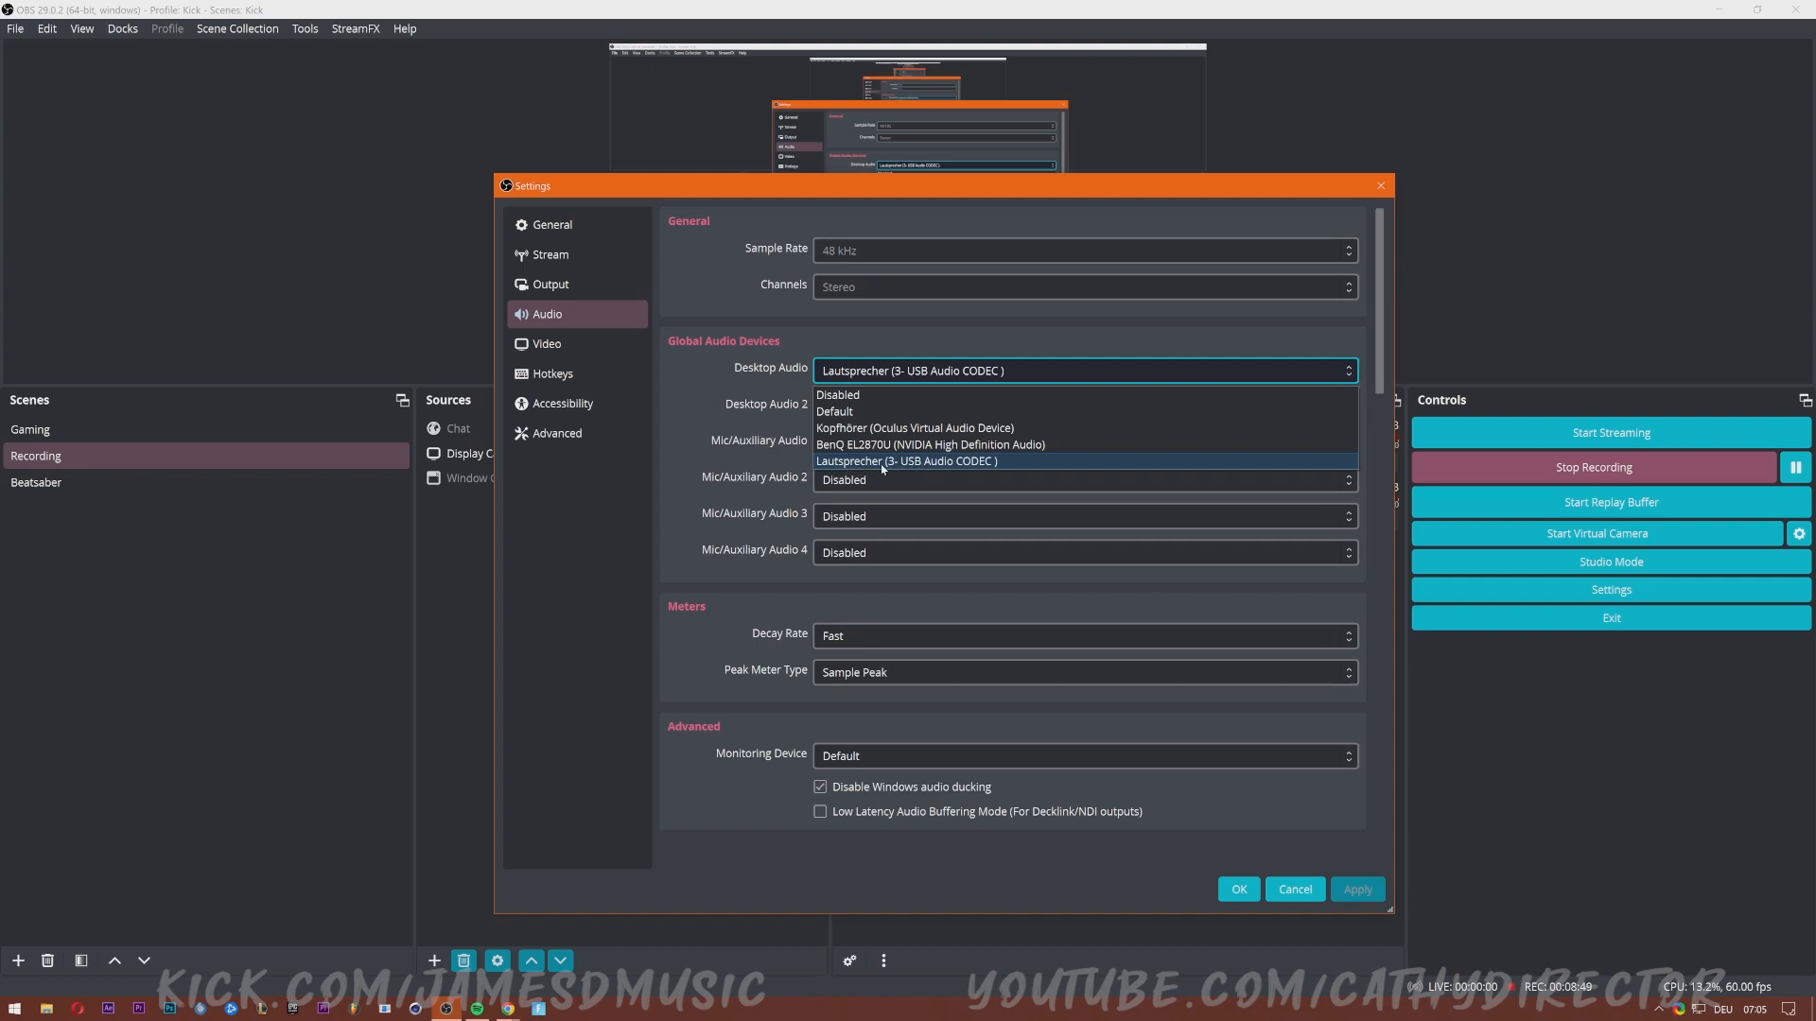
click(674, 384)
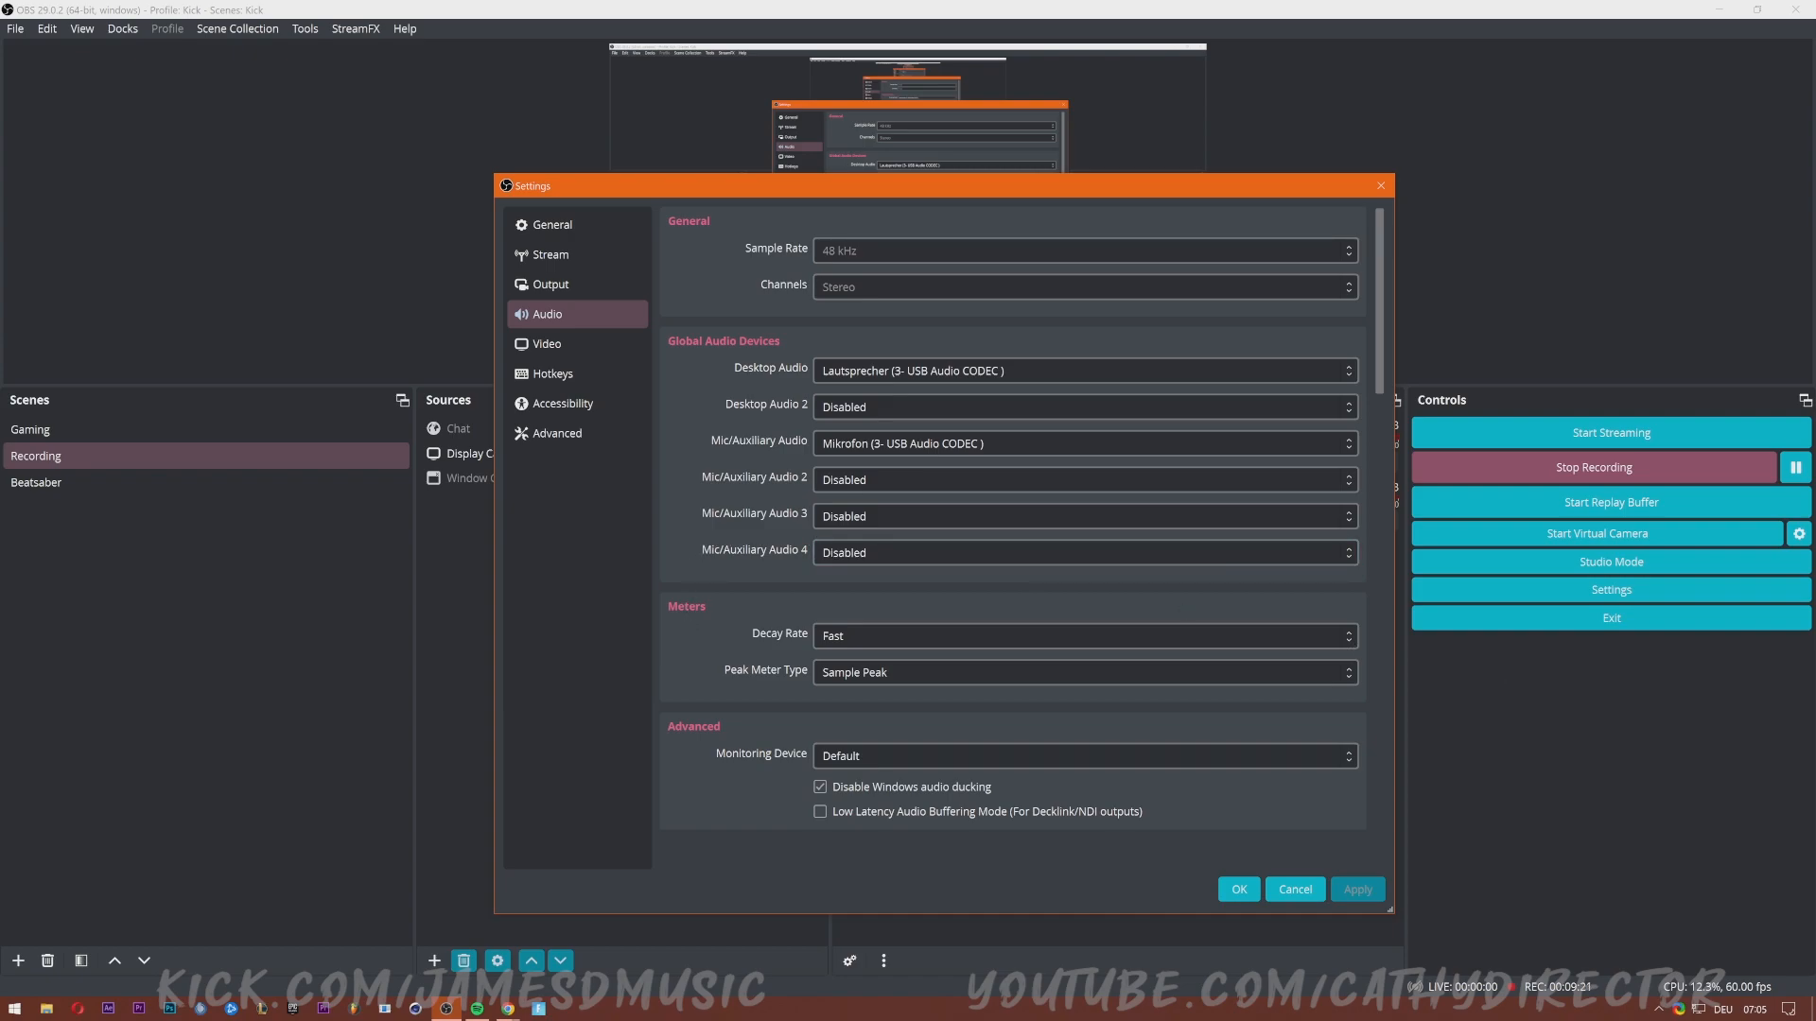
Show the Video settings with the 1920x1080 canvas and 60 FPS output.
click(545, 347)
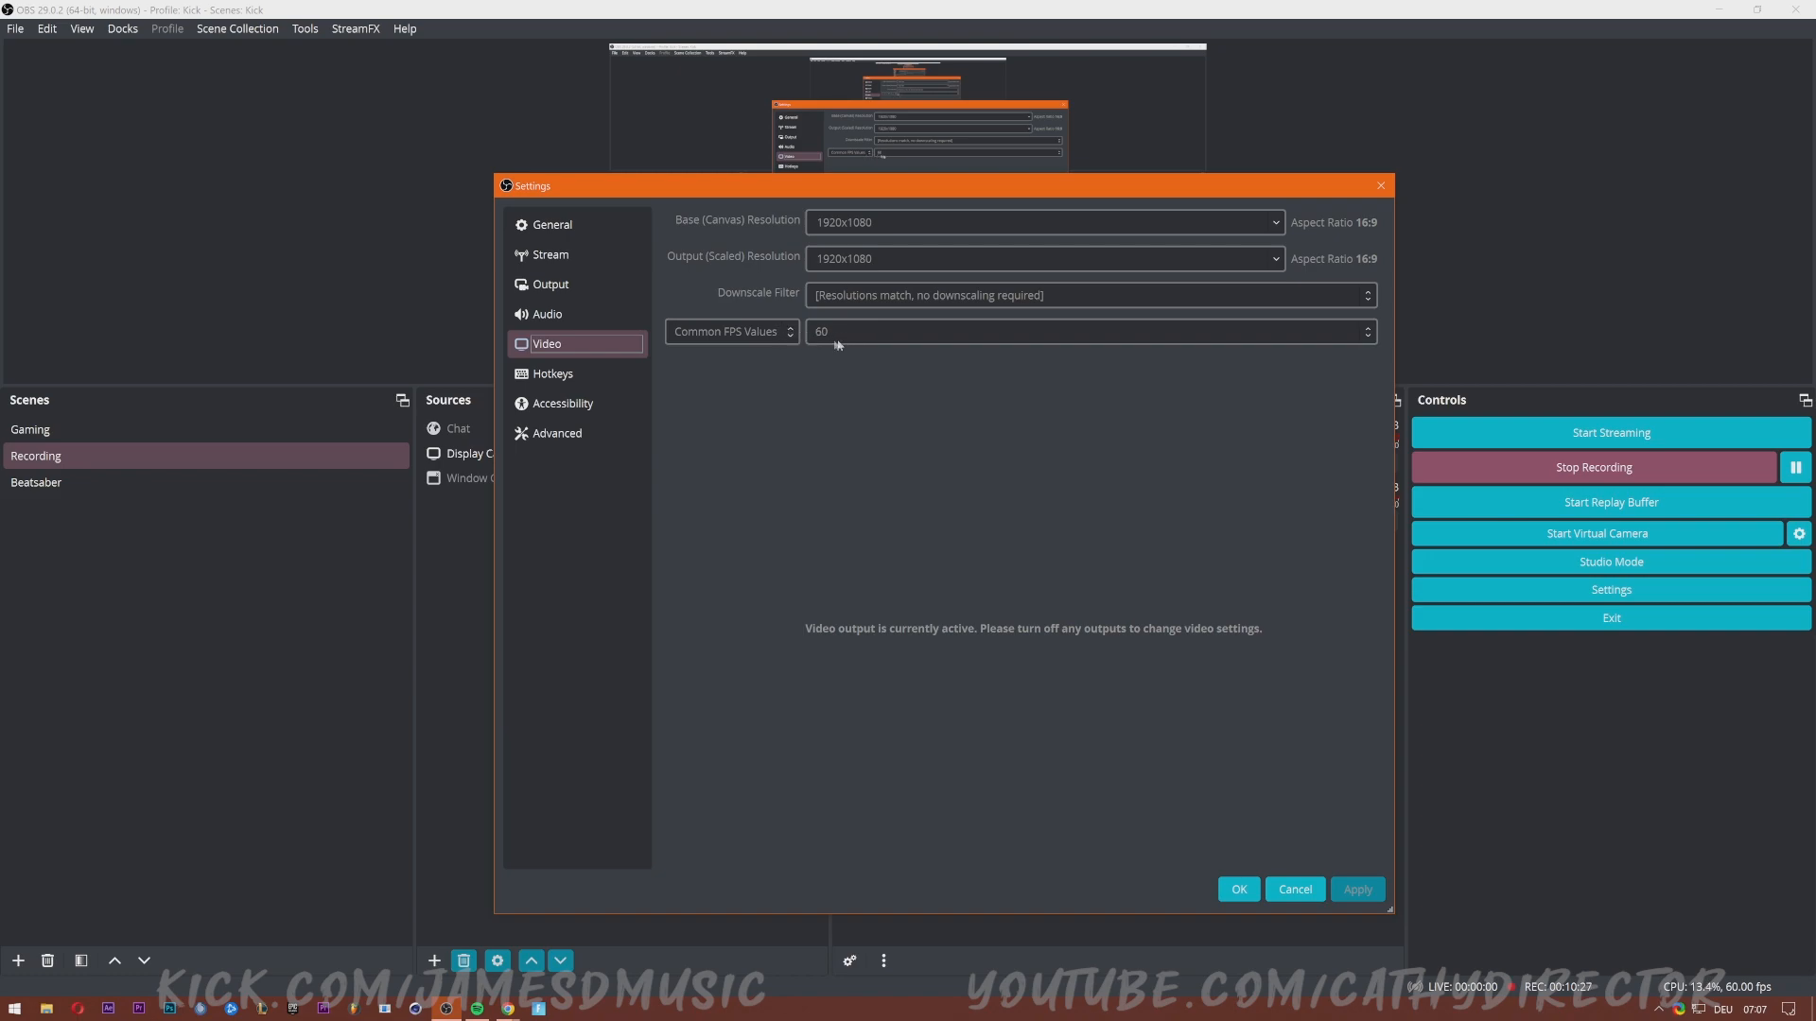
Open the Hotkeys page and scroll through it, including the Pause and Unpause Recording bindings.
click(553, 374)
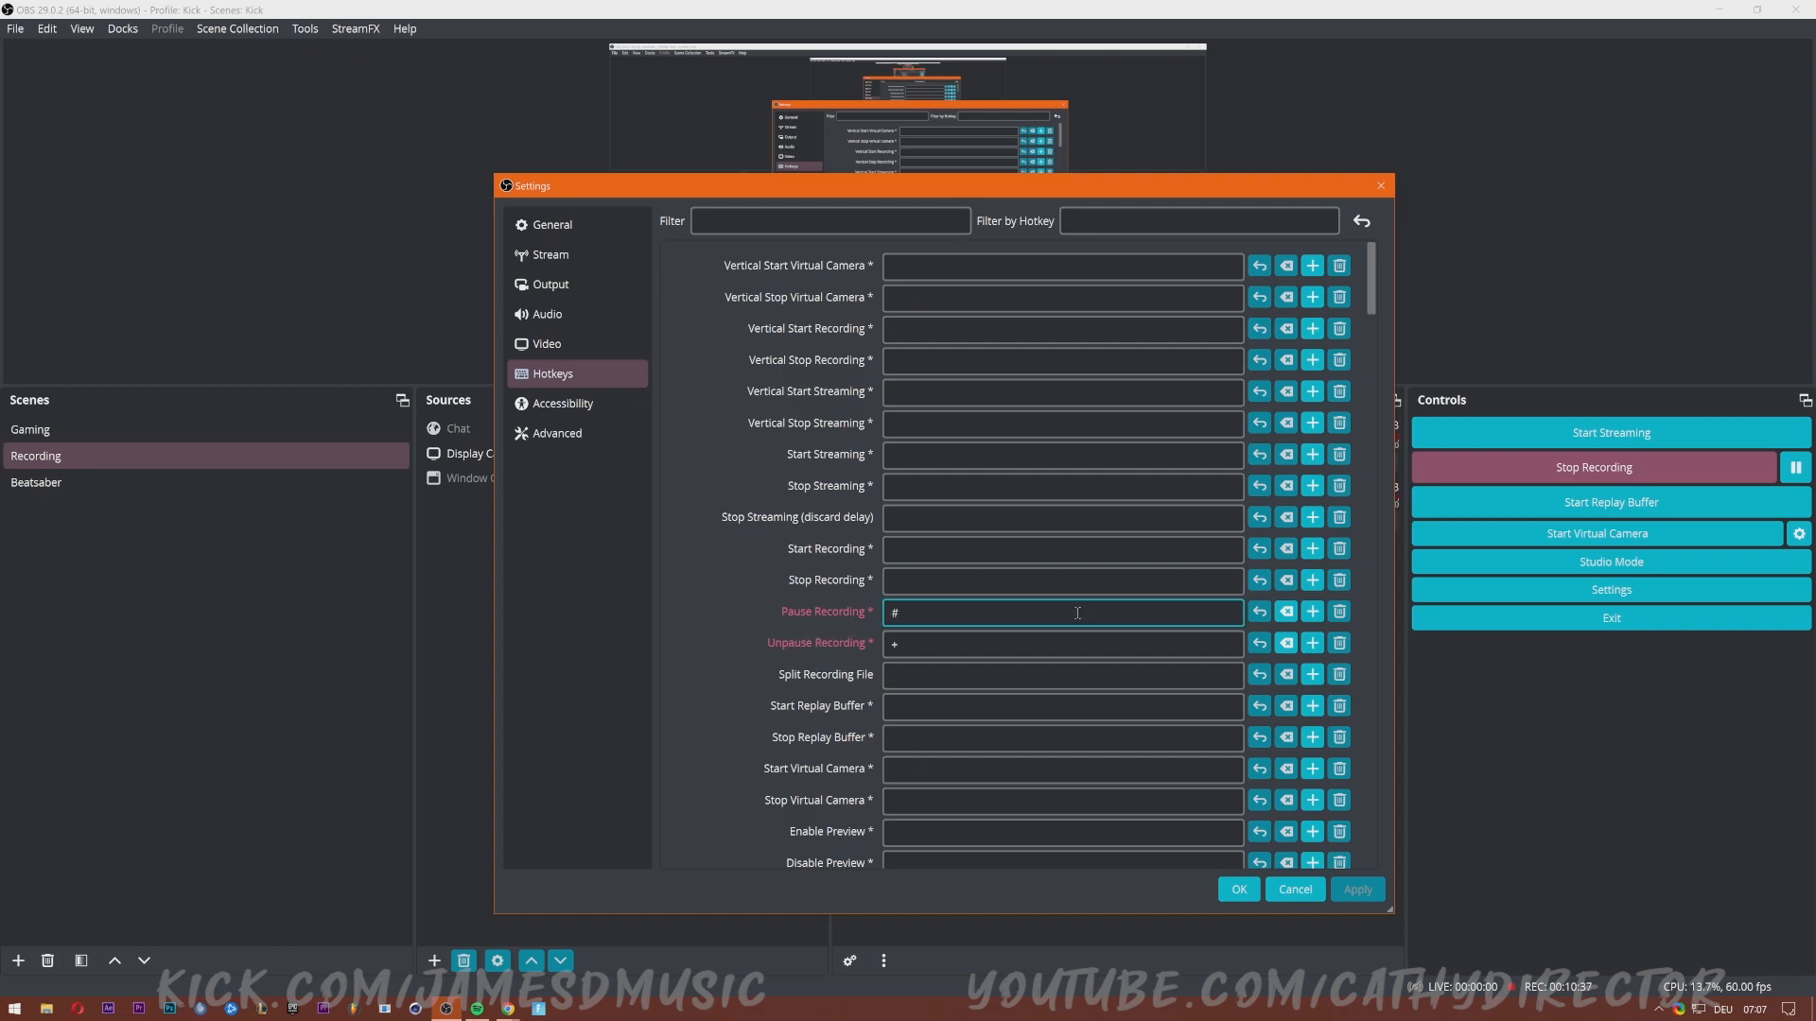
scroll(1078, 613, down, 15)
scroll(1074, 589, up, 10)
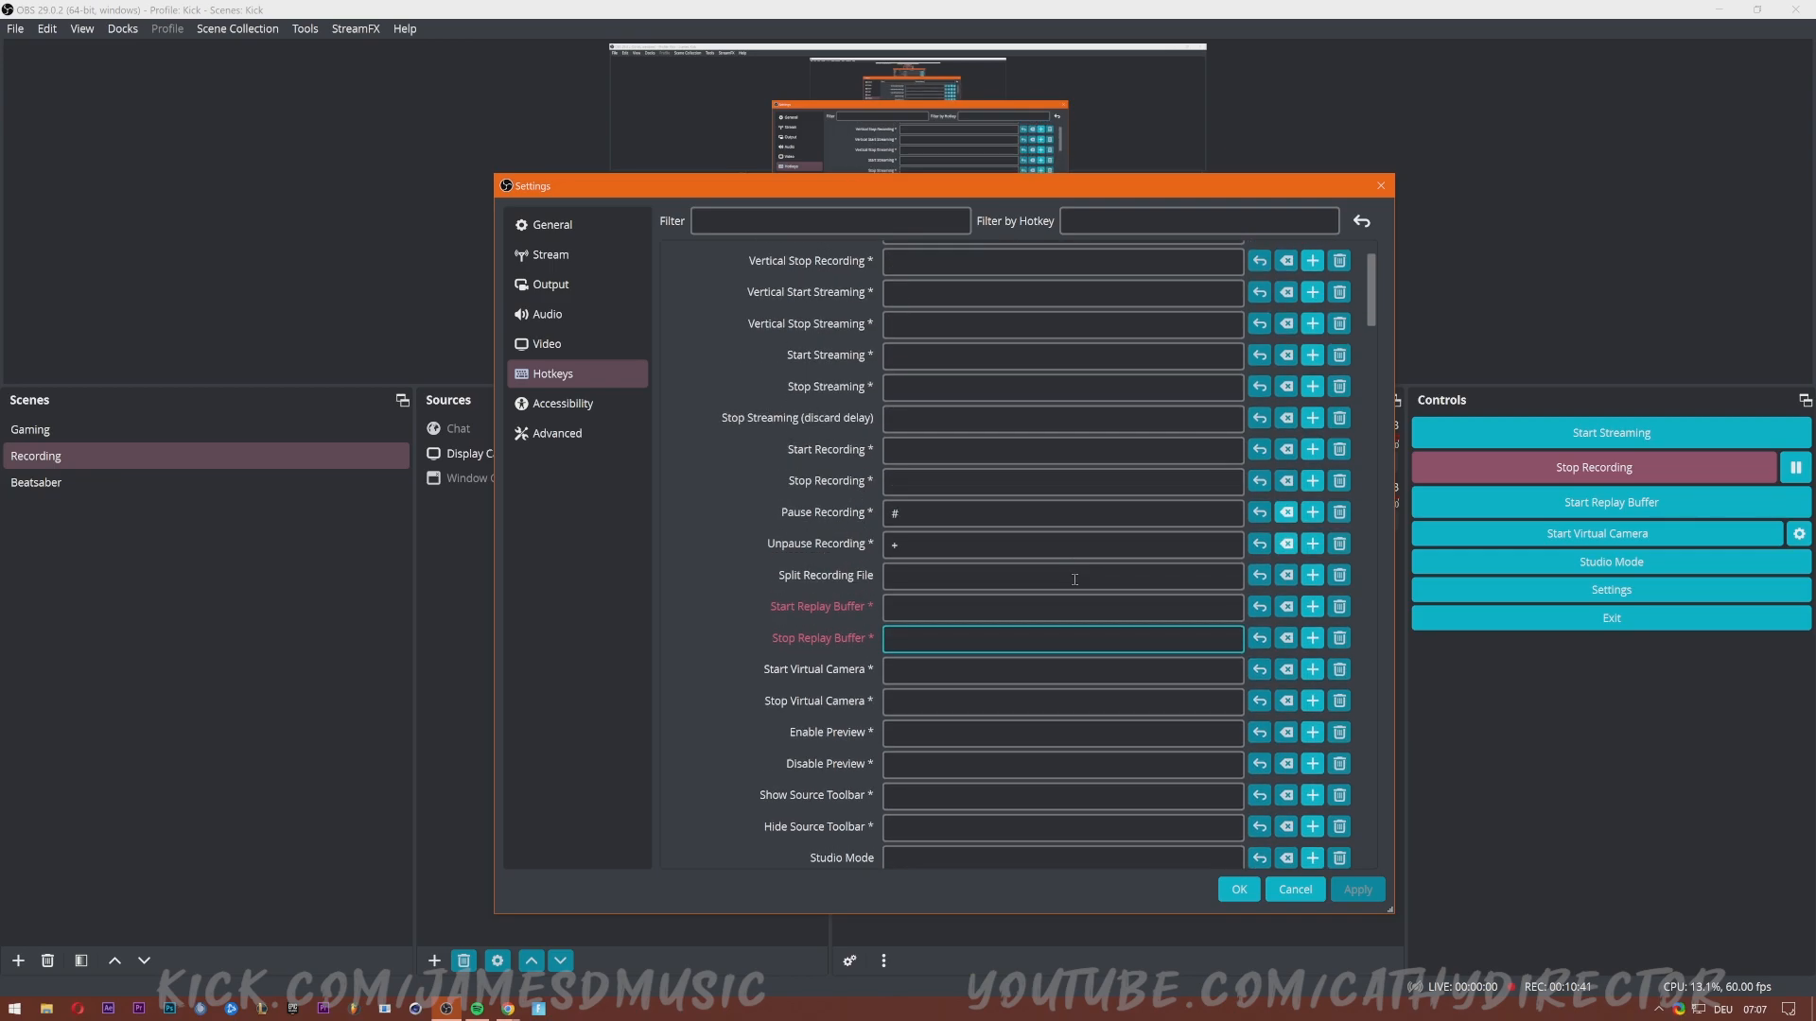
scroll(1067, 605, down, 3)
scroll(1067, 605, down, 20)
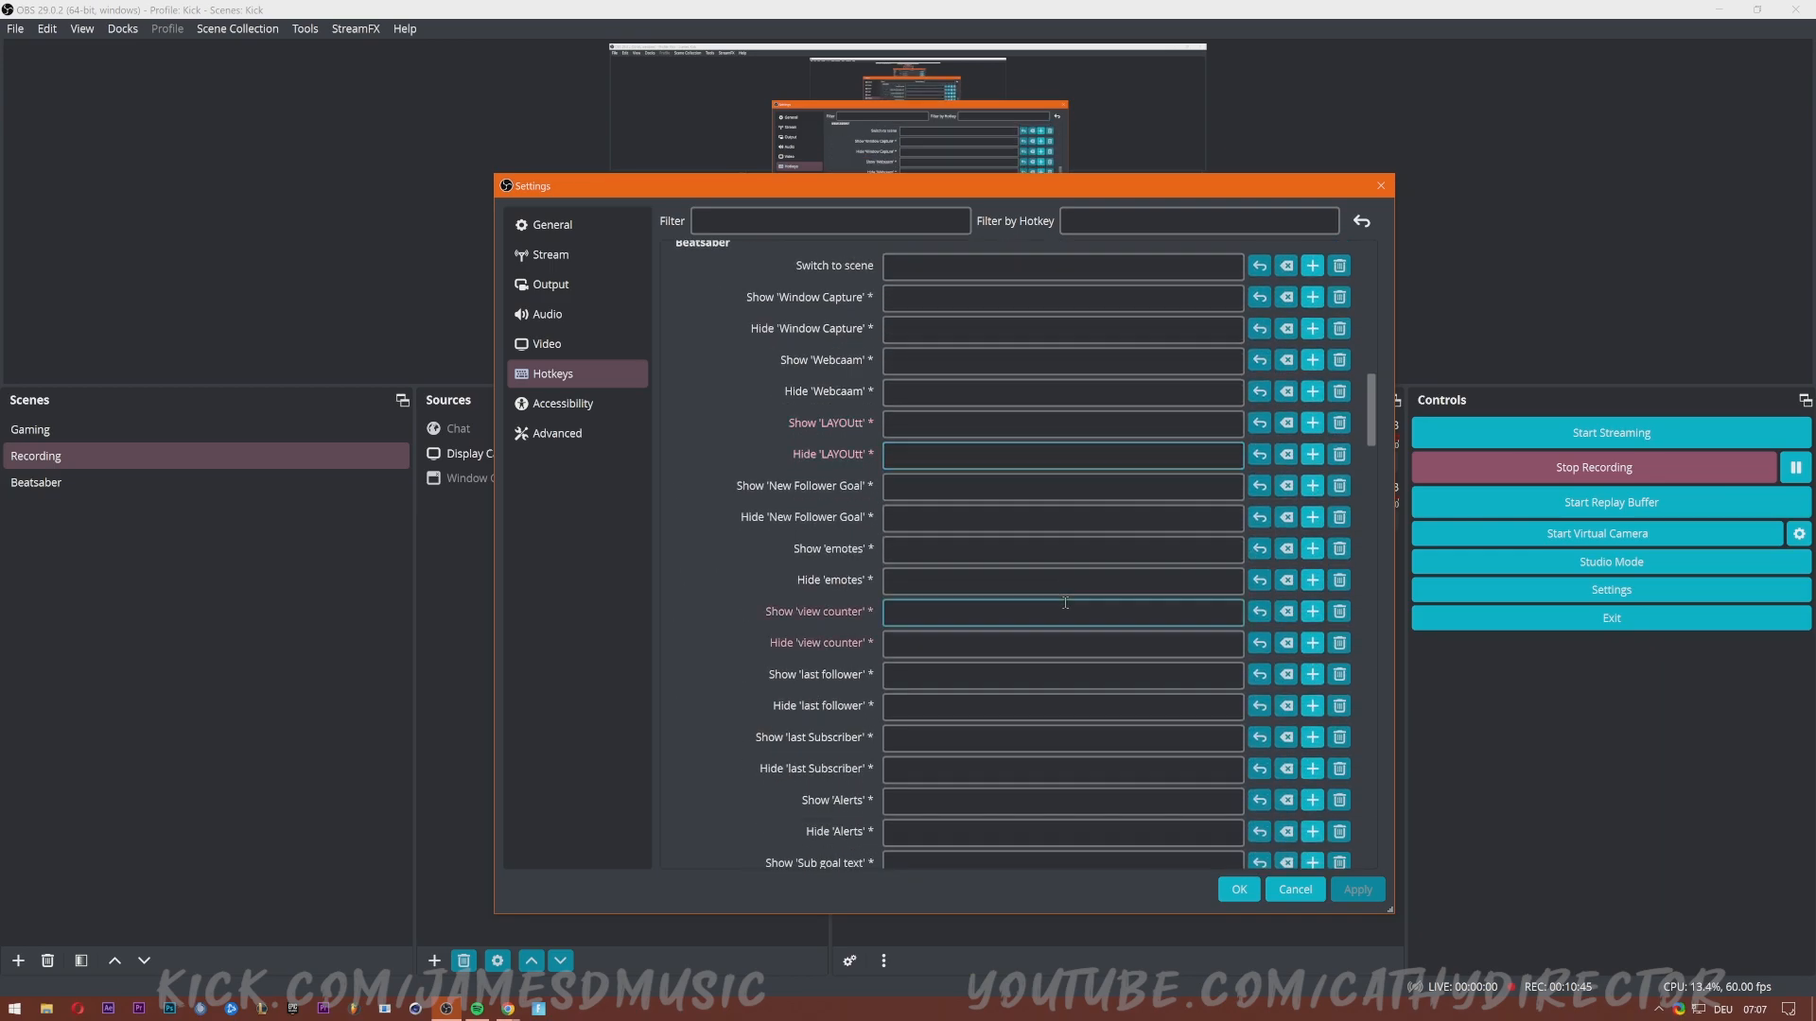
scroll(1078, 634, down, 3)
scroll(1084, 639, down, 2)
scroll(1082, 636, down, 6)
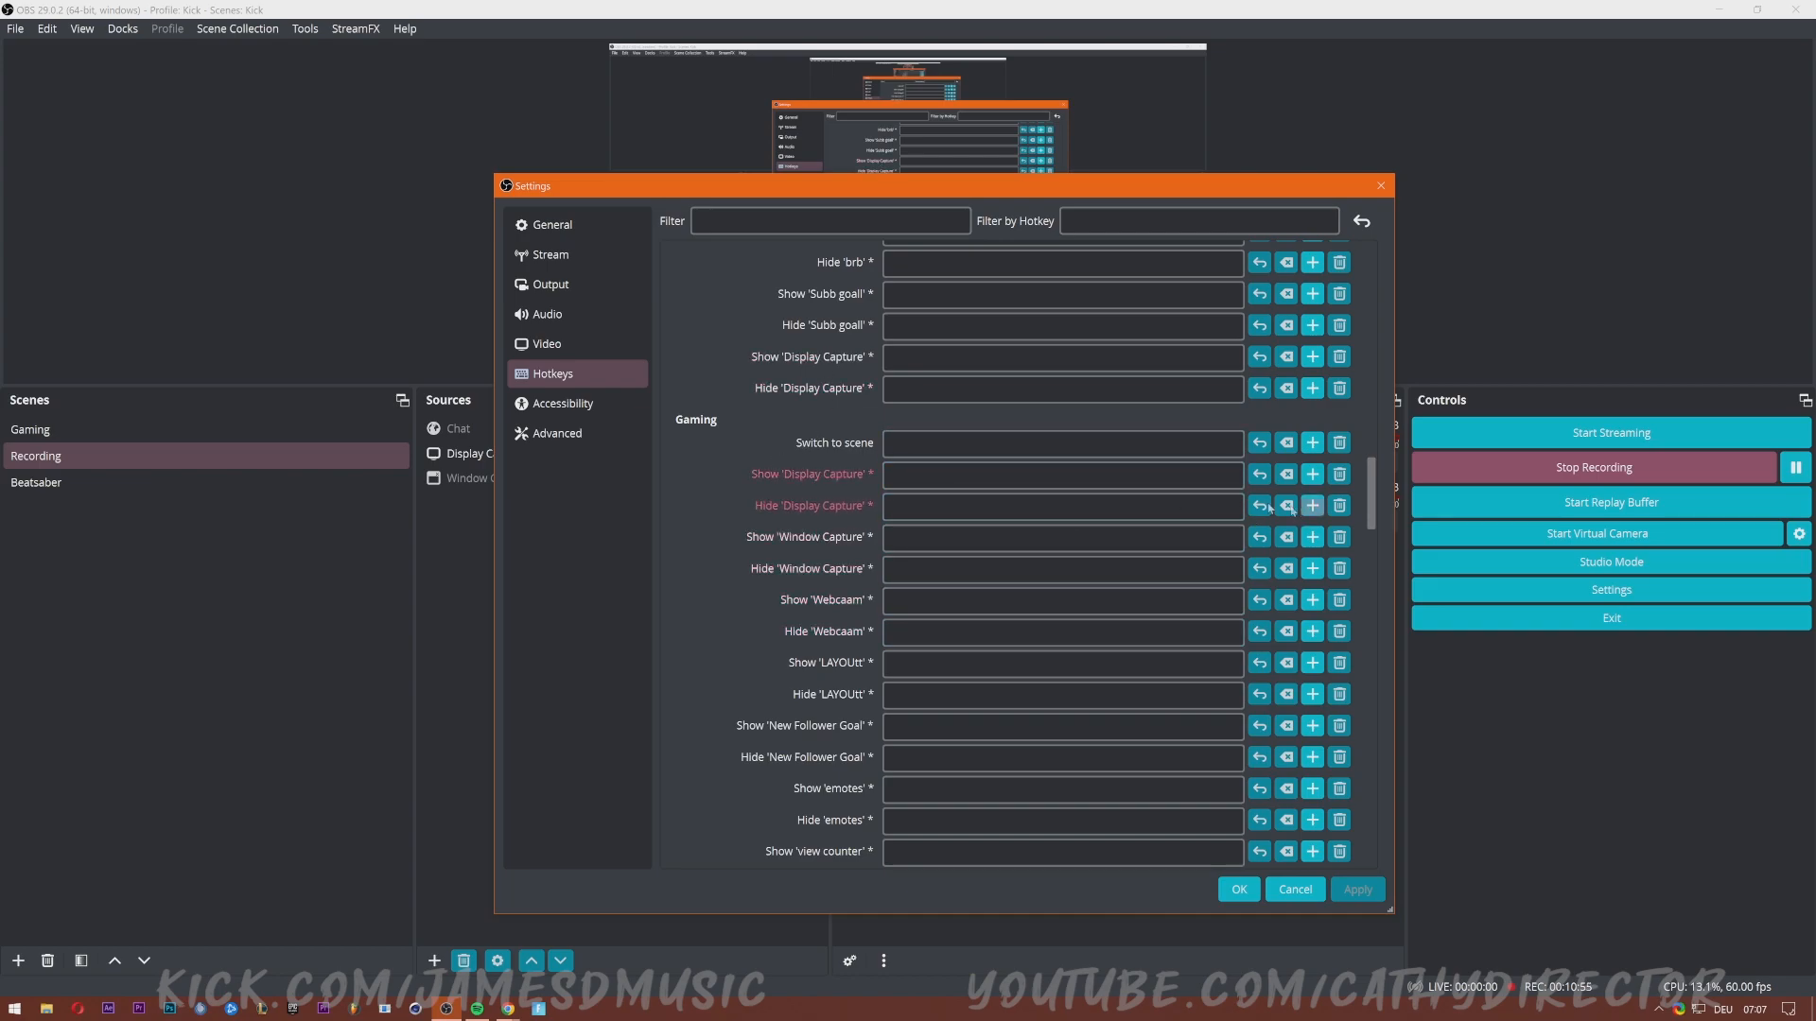
scroll(937, 496, up, 15)
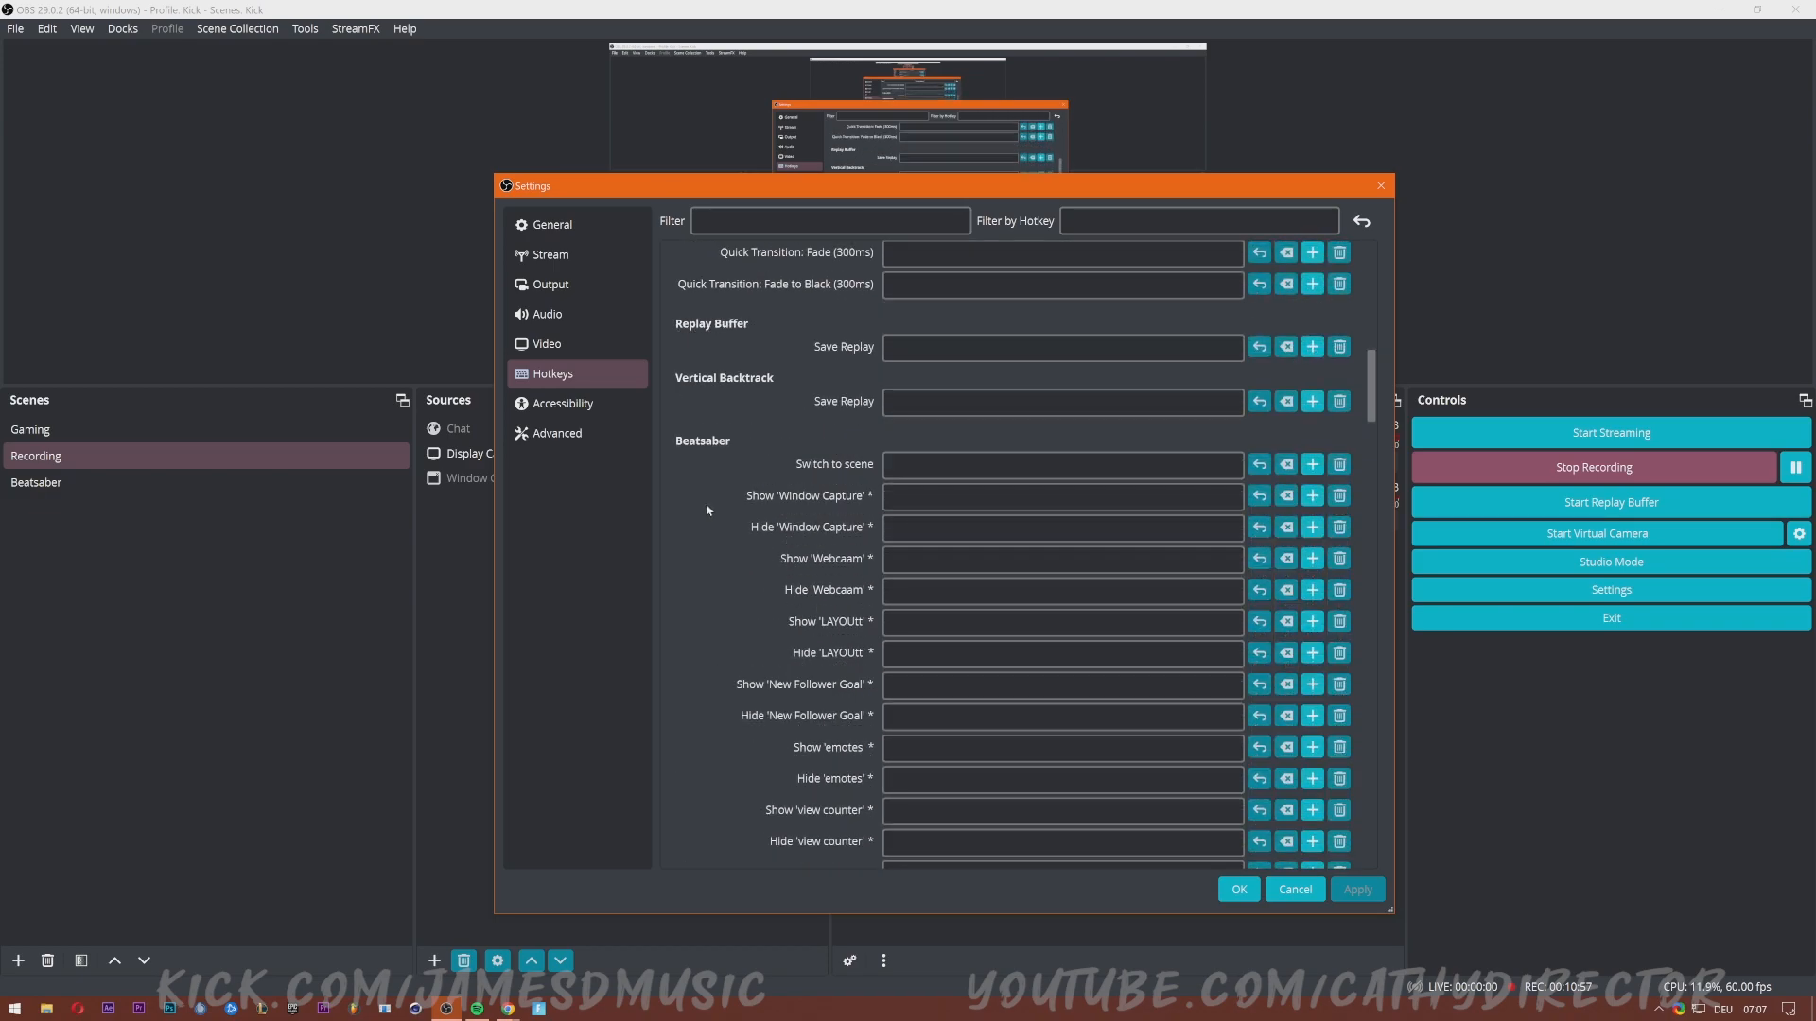
Confirm the Stream service is Custom with the Kick server, then return to Kick's dashboard.
click(540, 257)
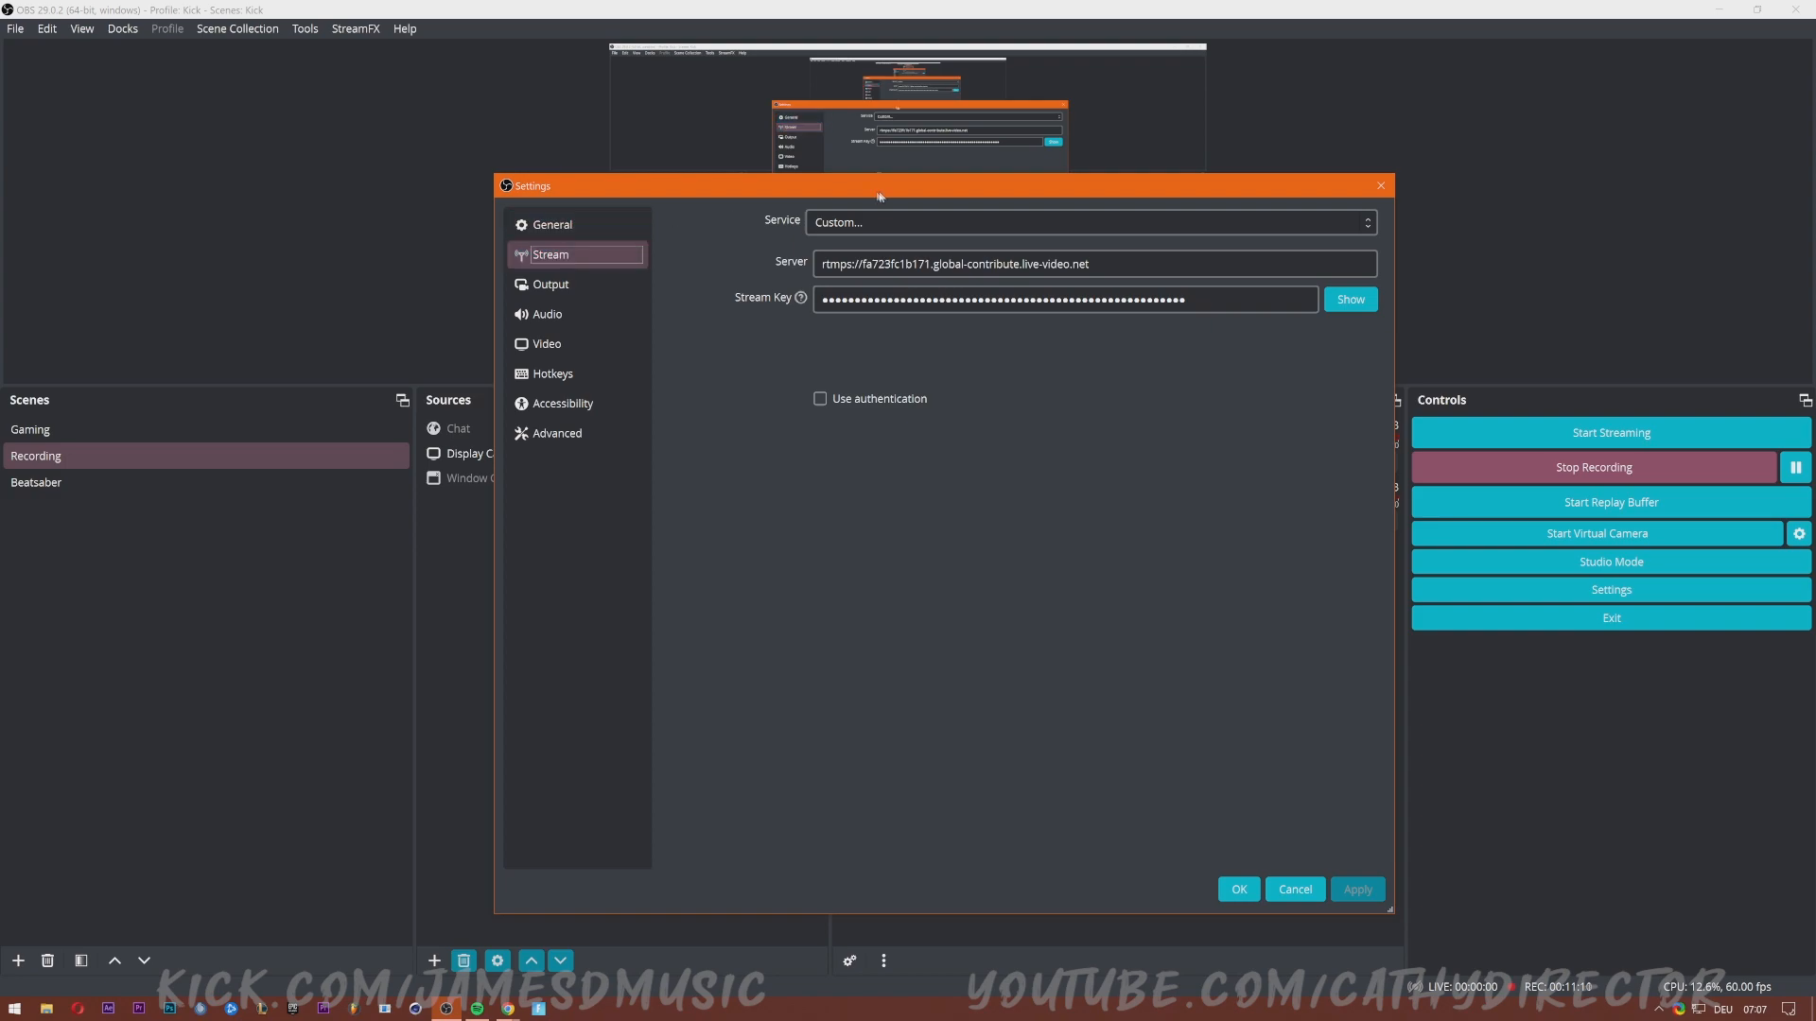
click(882, 225)
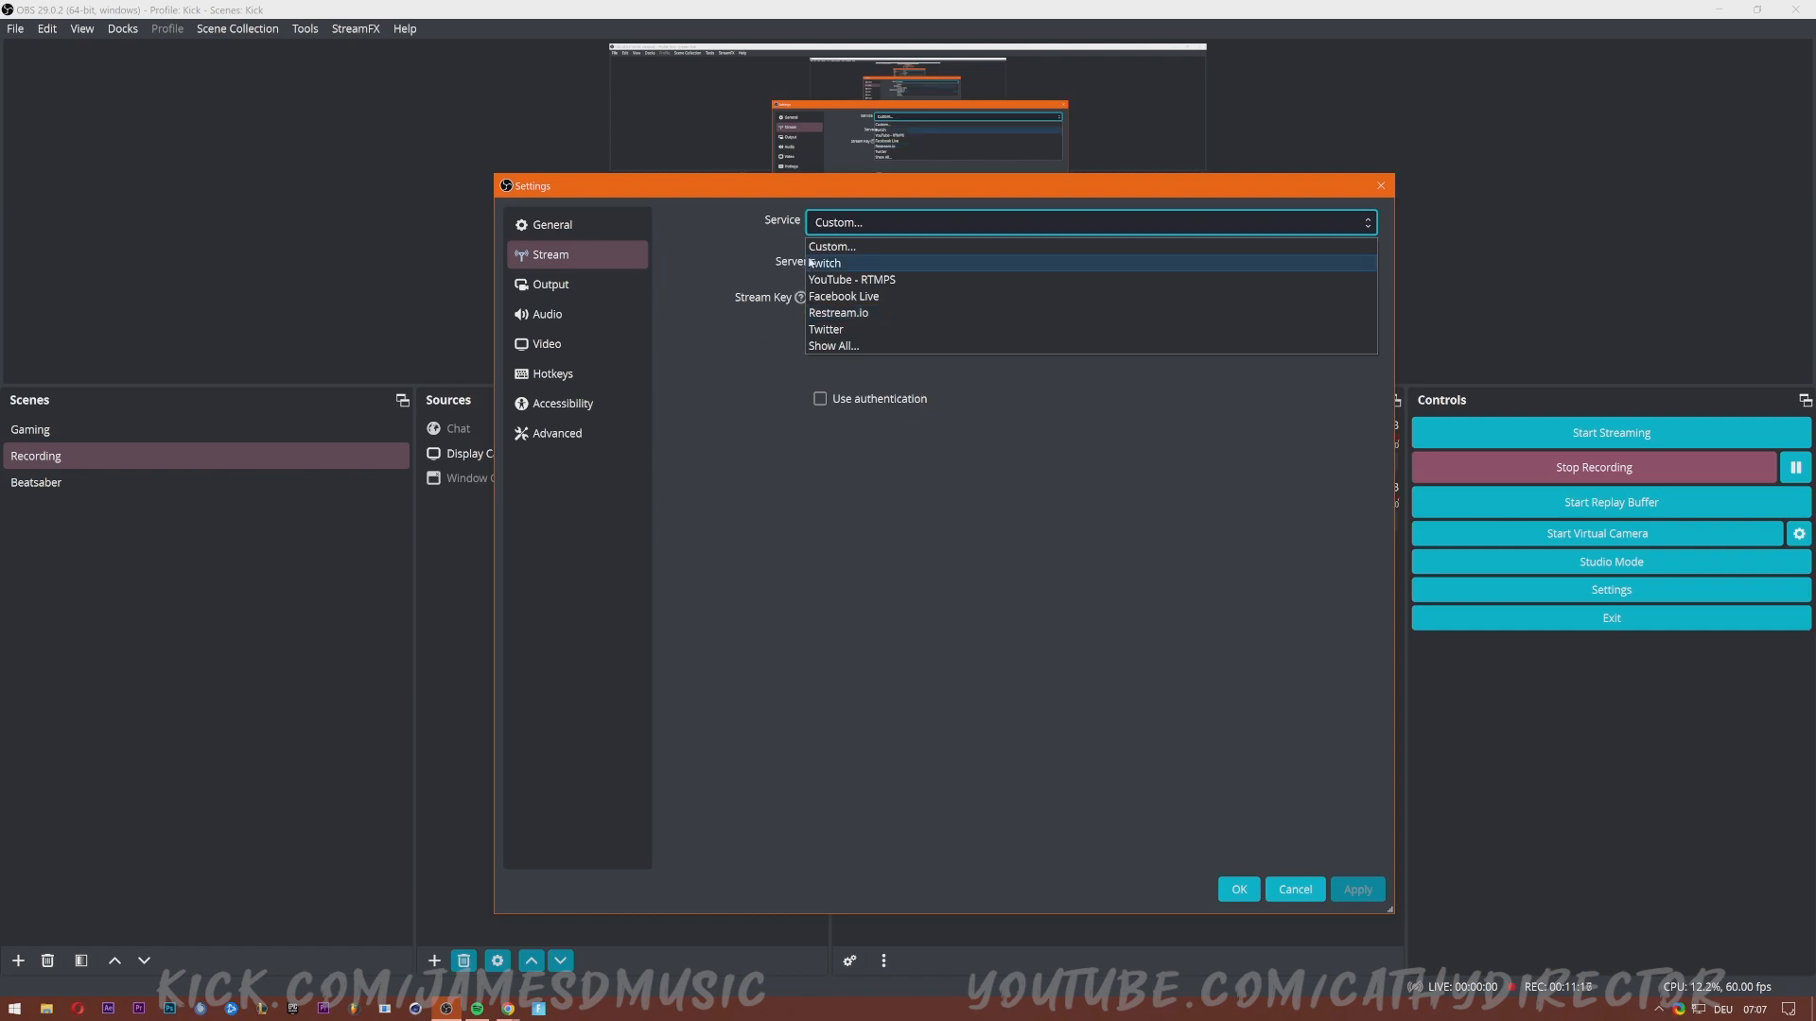
click(727, 336)
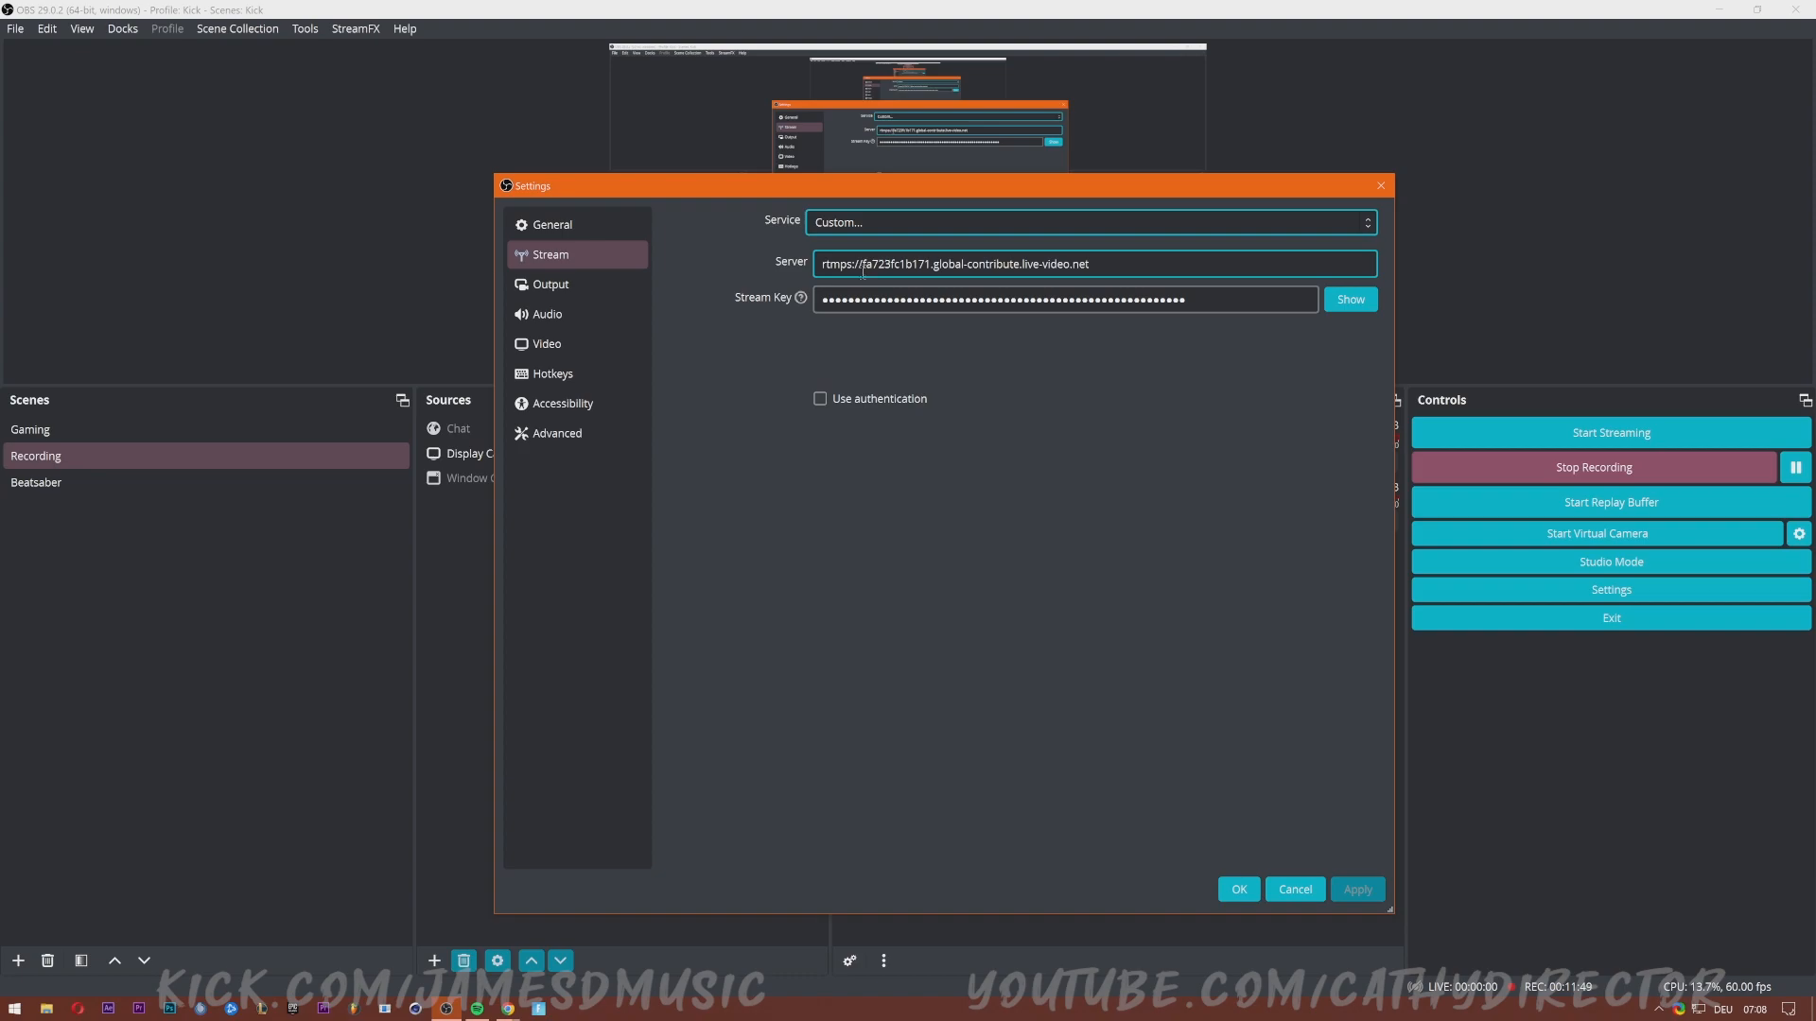
click(508, 1009)
click(421, 932)
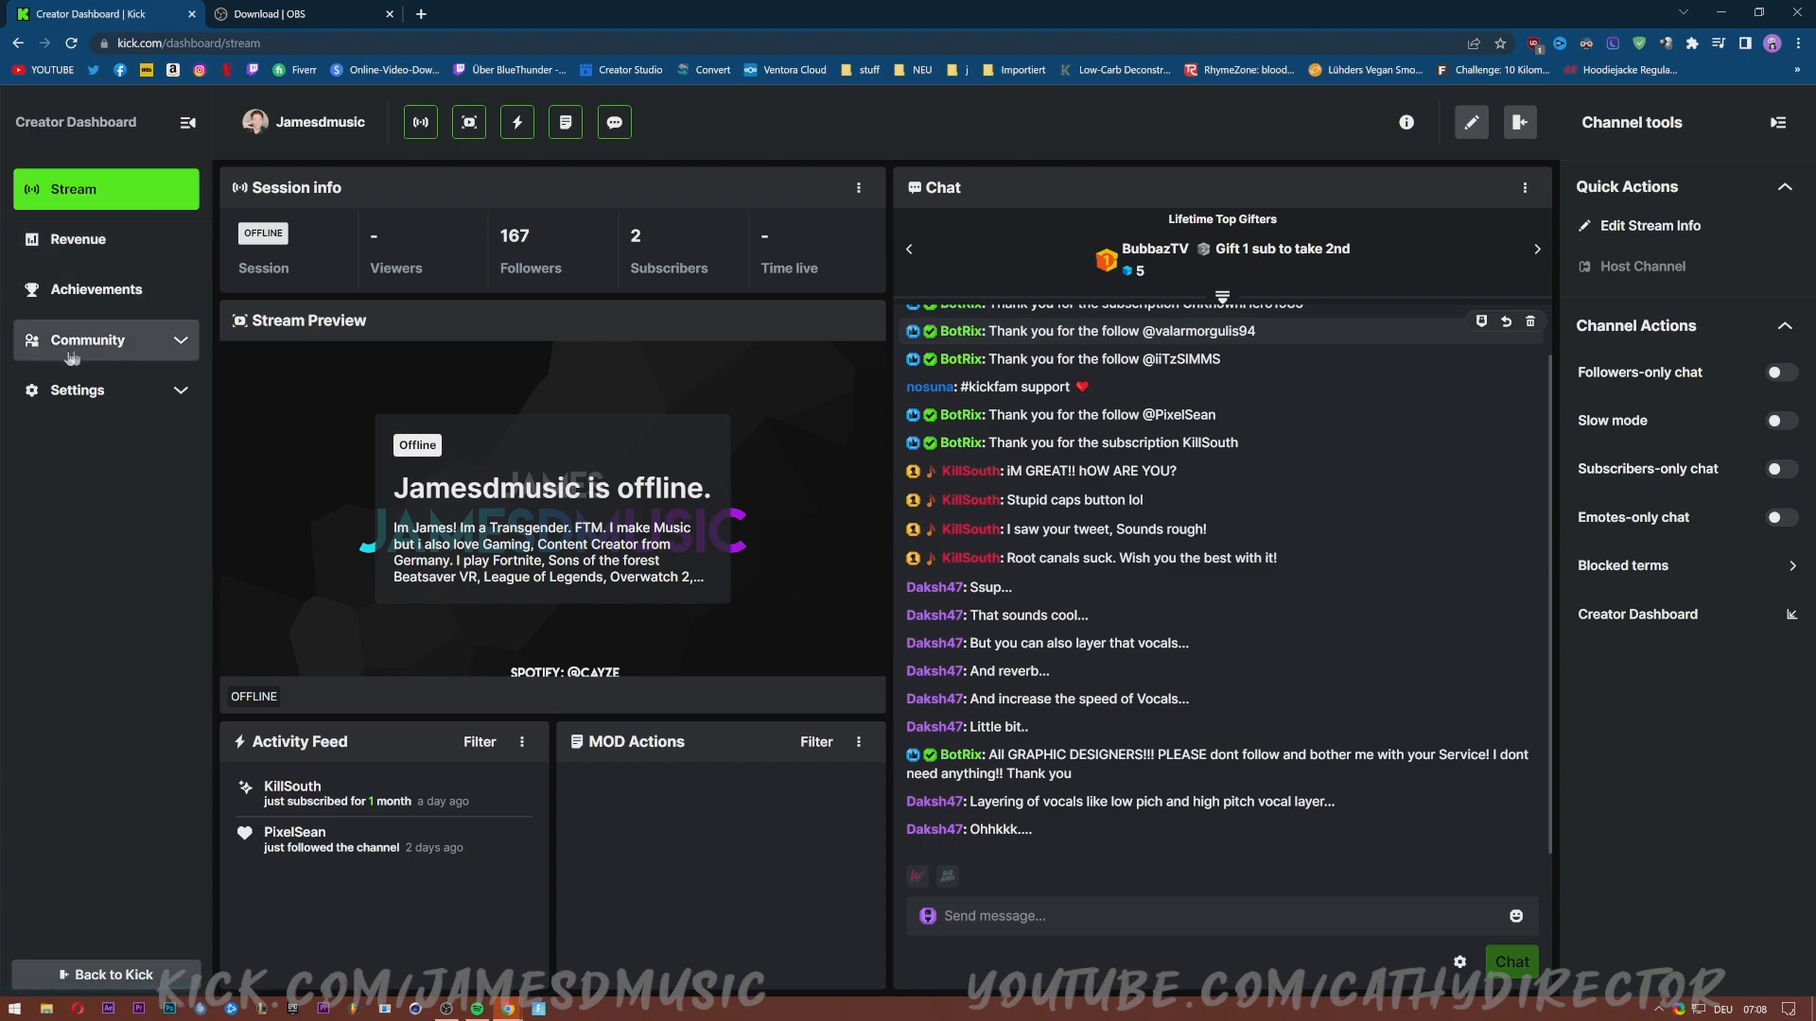
Open Kick's Stream URL and Key page and compare its URL with OBS's Server field.
click(73, 396)
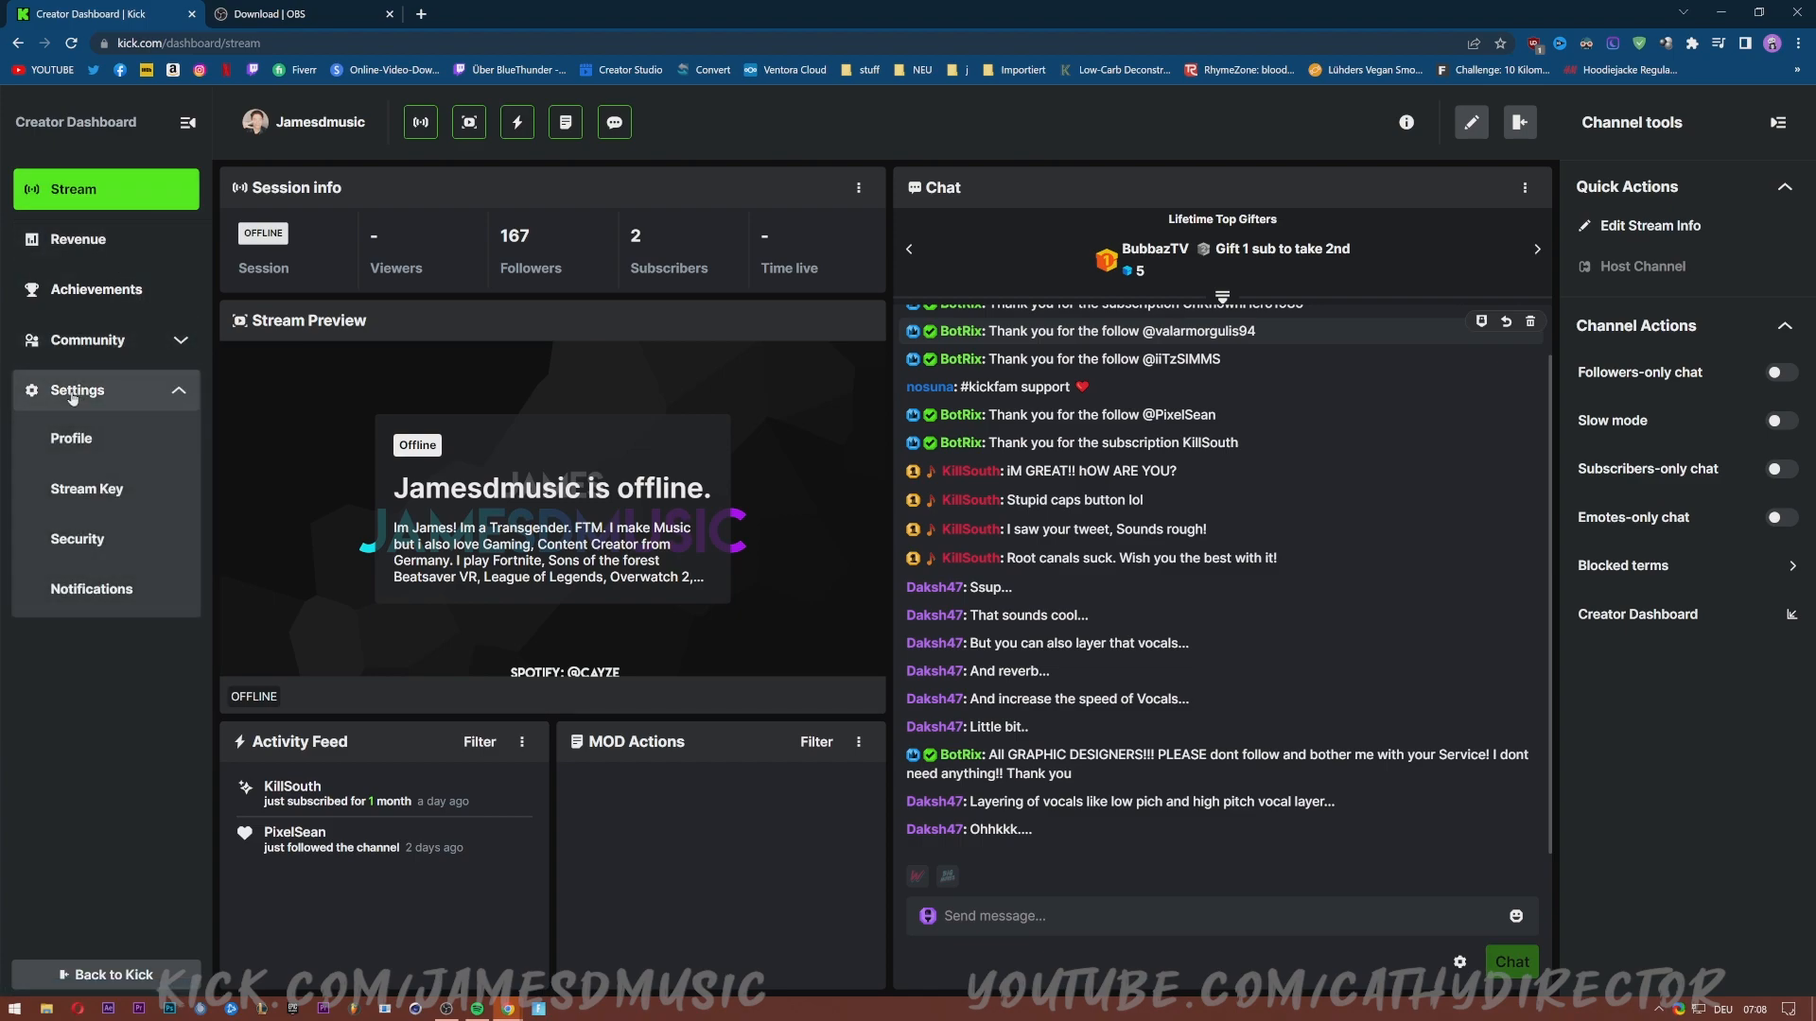
click(83, 496)
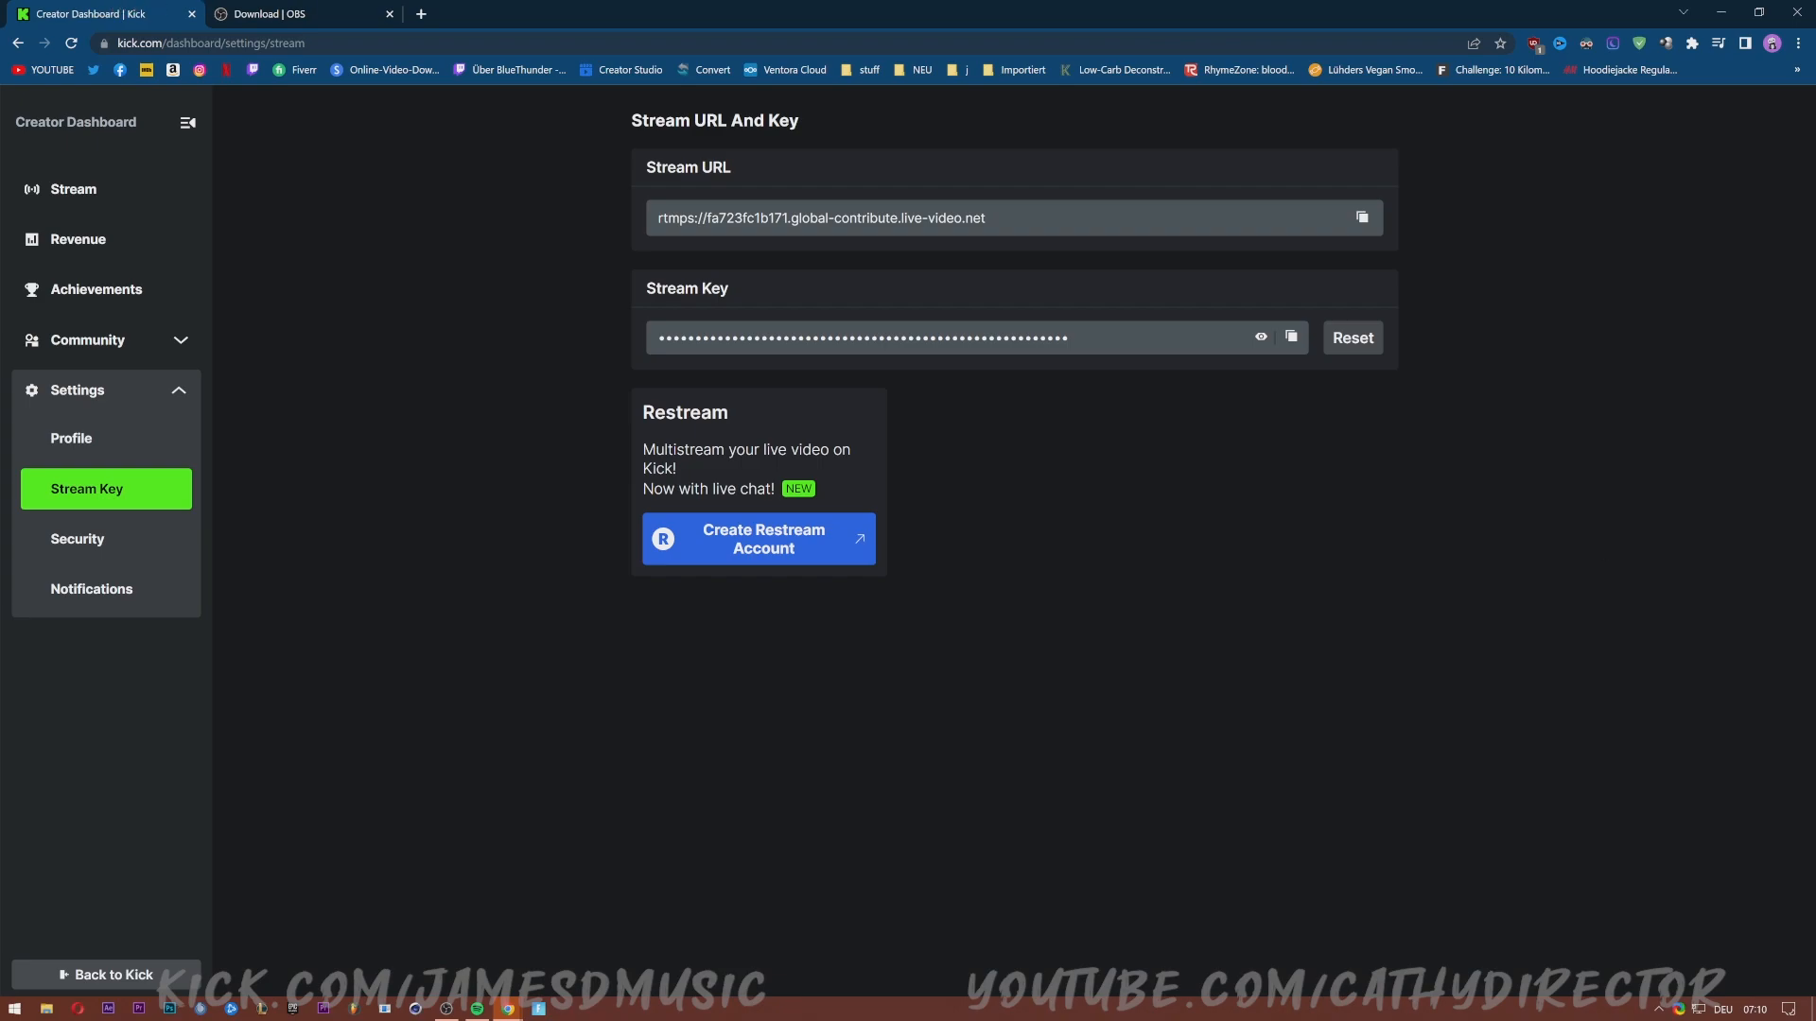
key(alt+Tab)
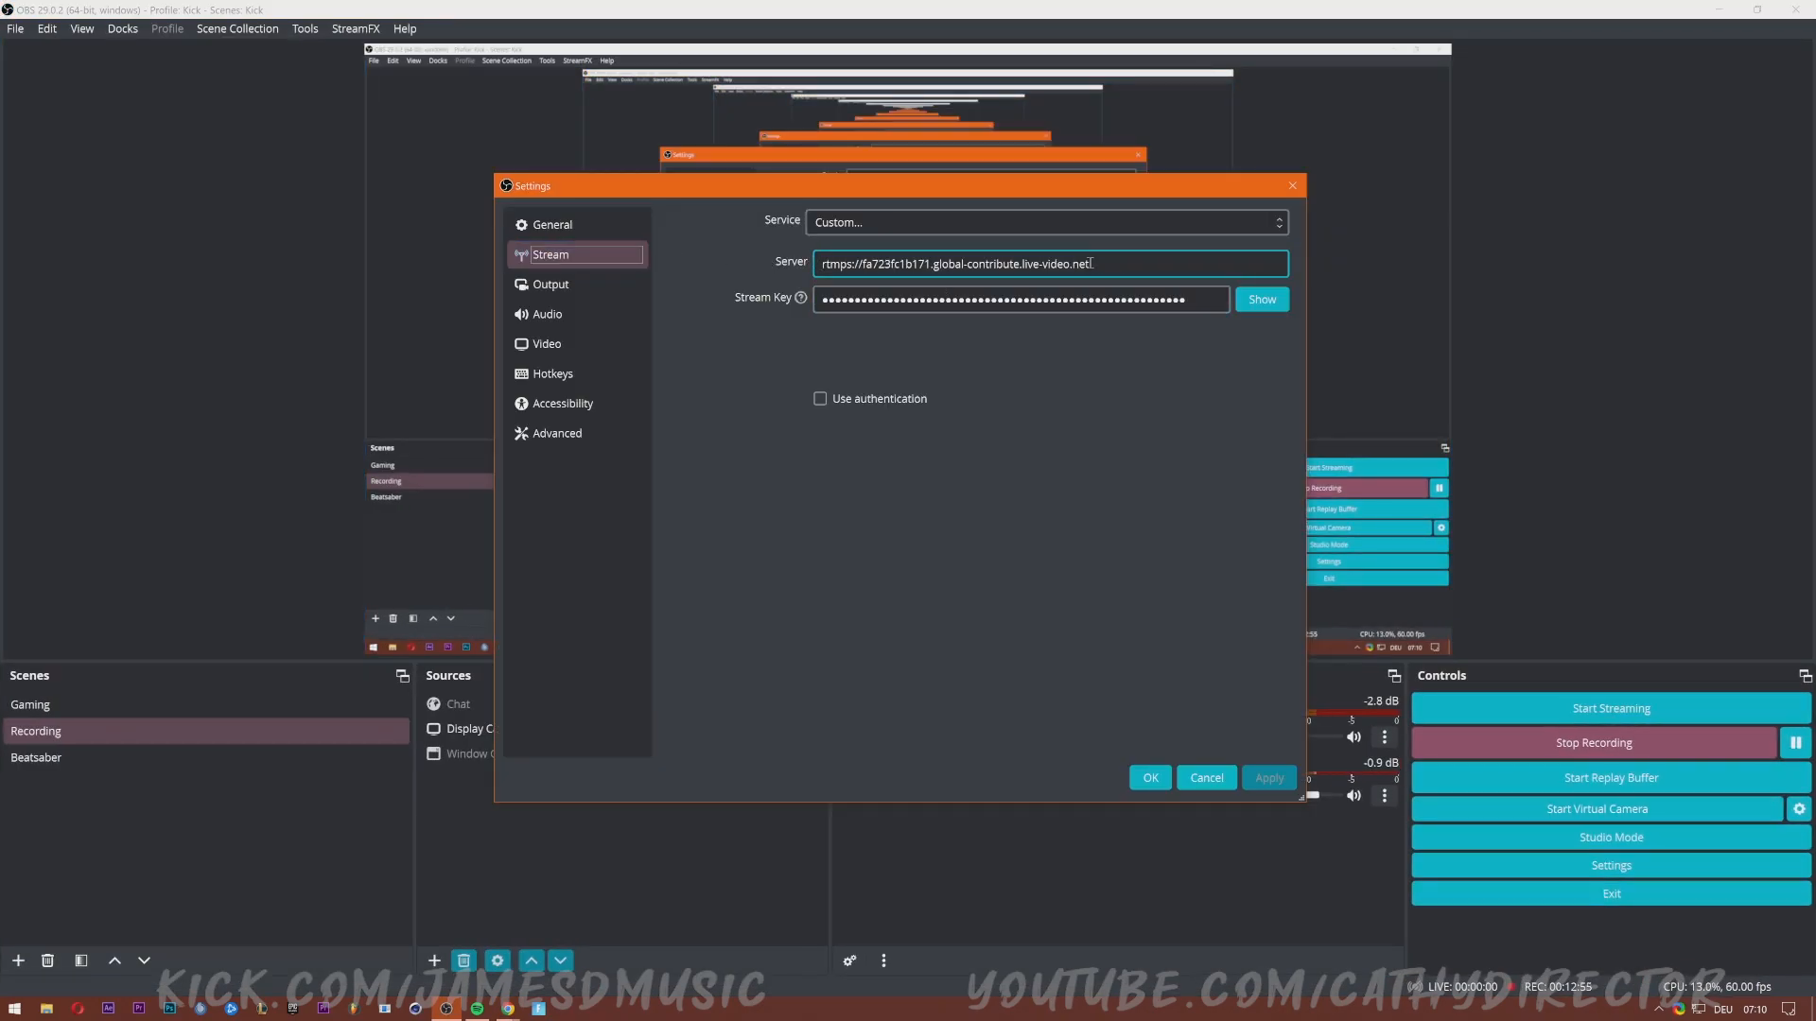
drag(1091, 264, 792, 268)
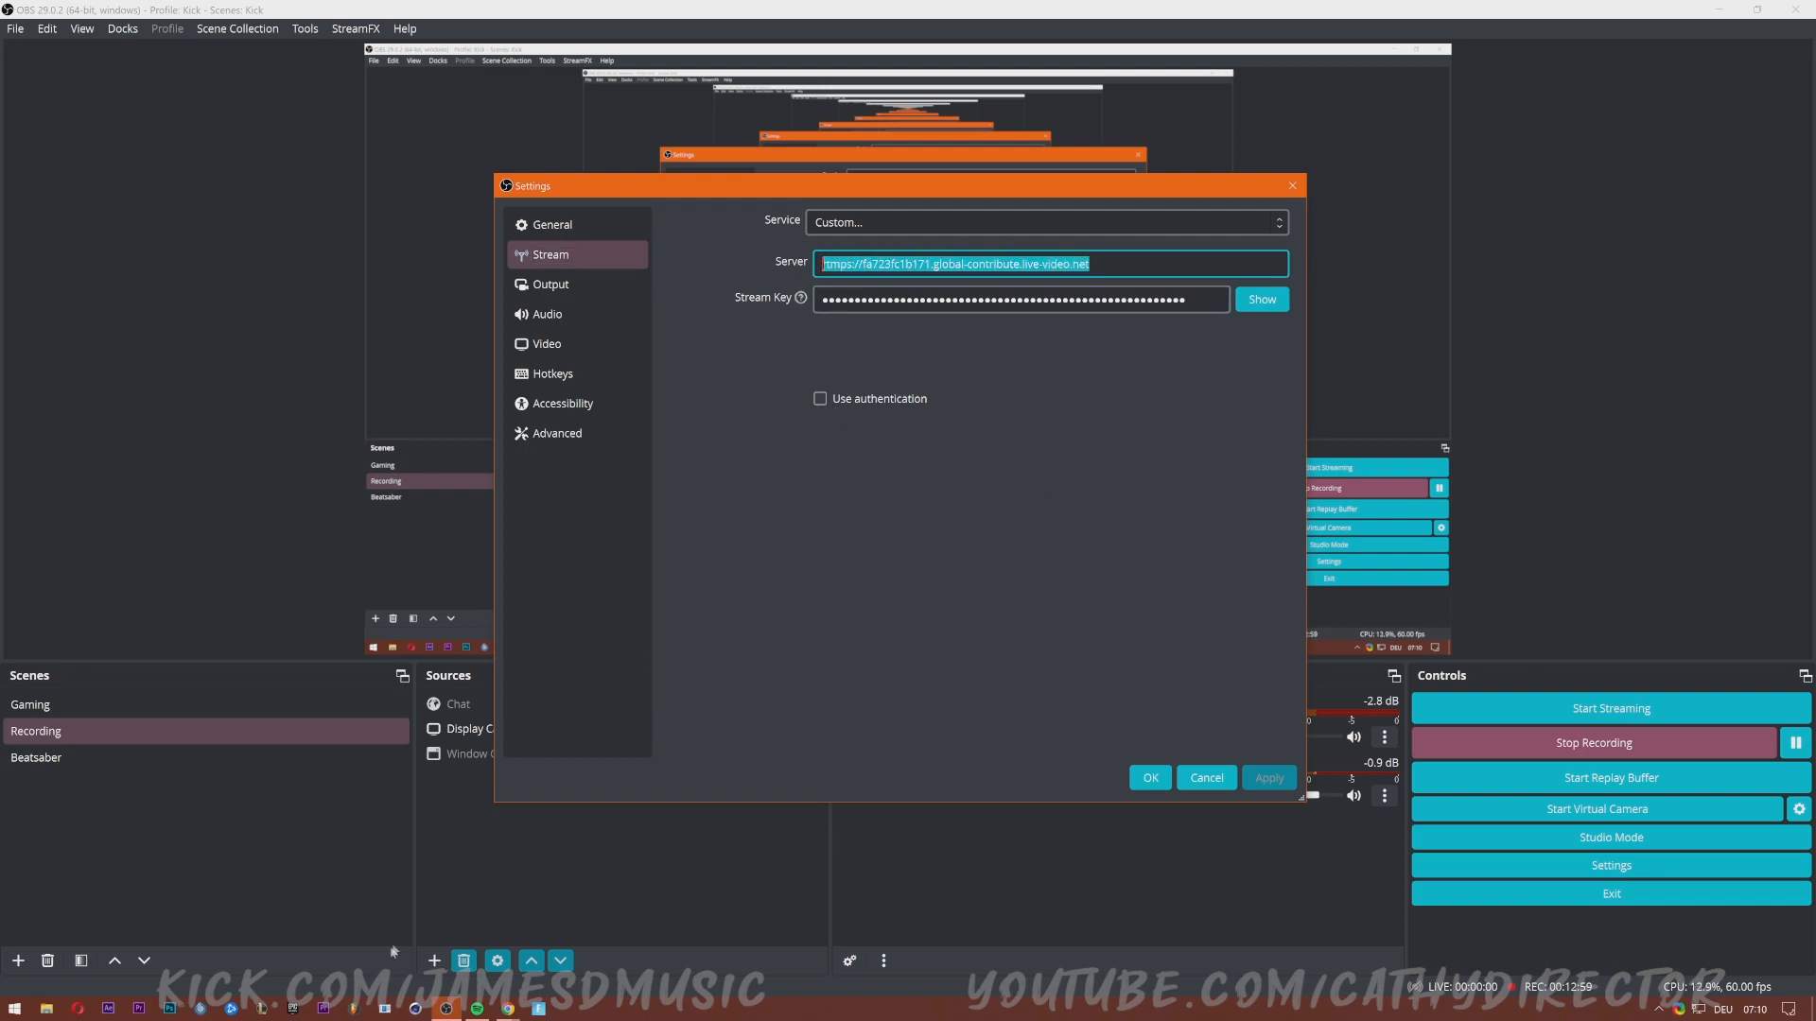
click(508, 1009)
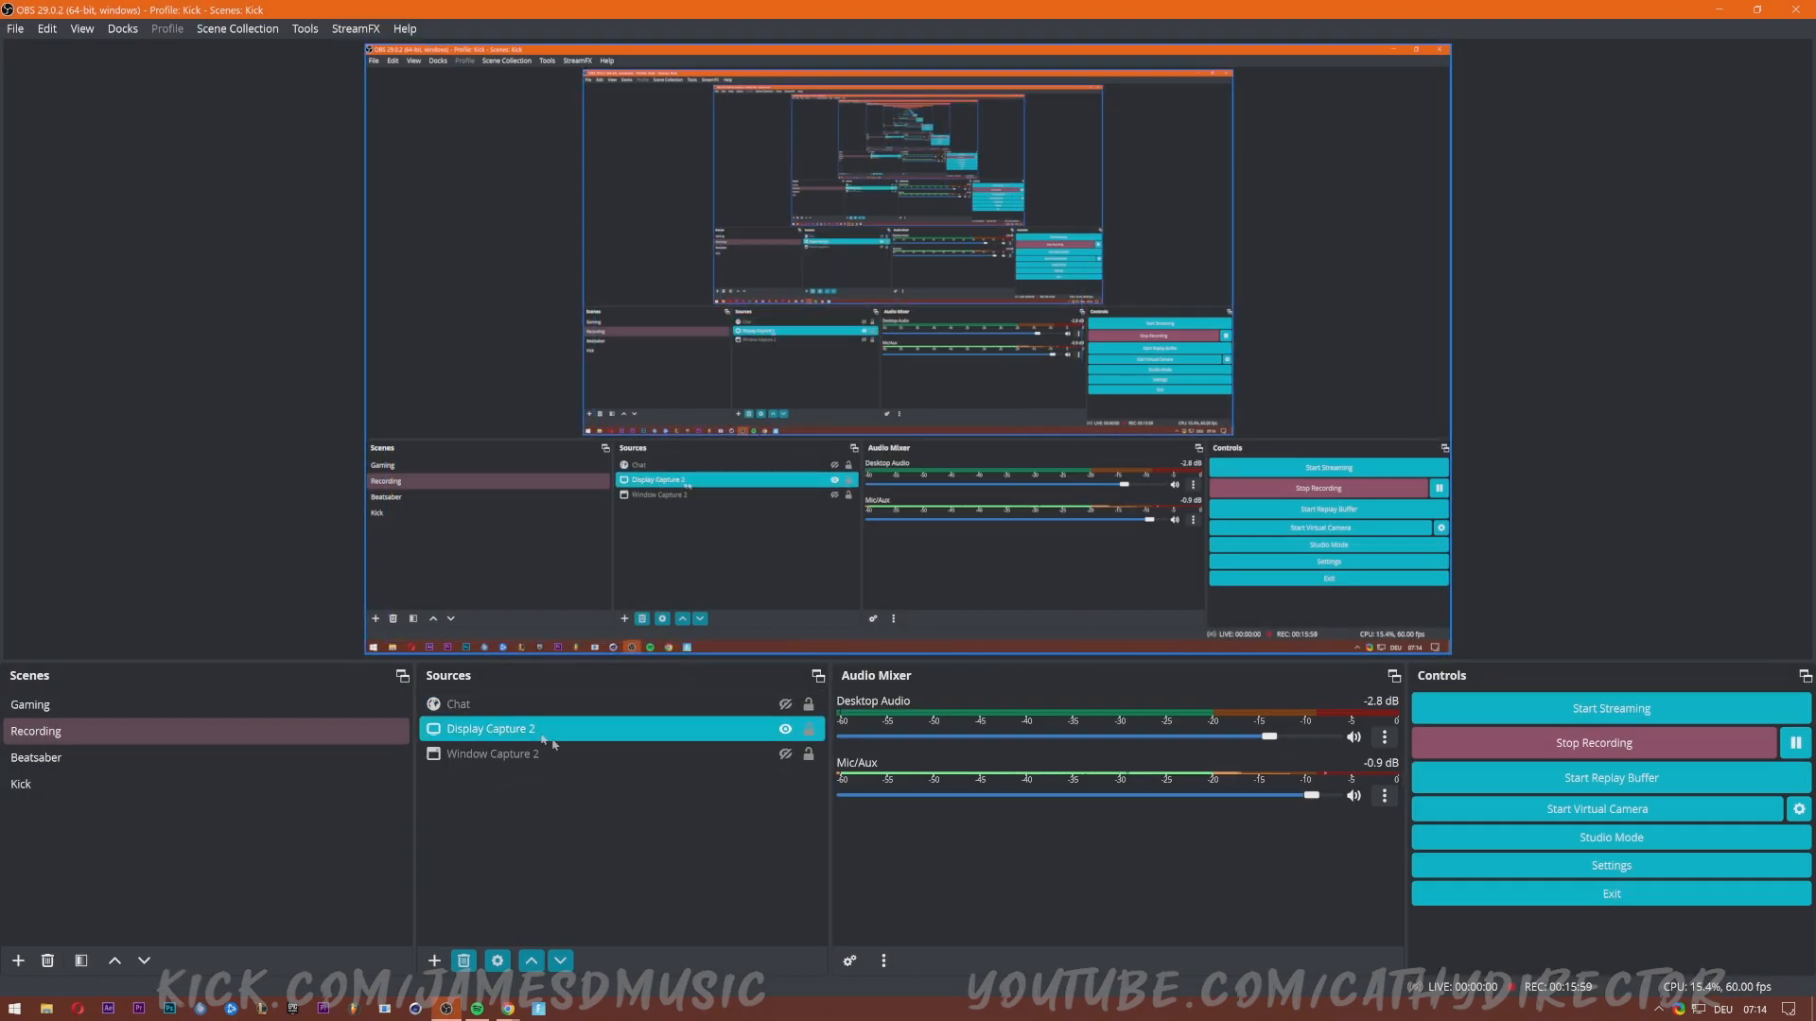
click(554, 842)
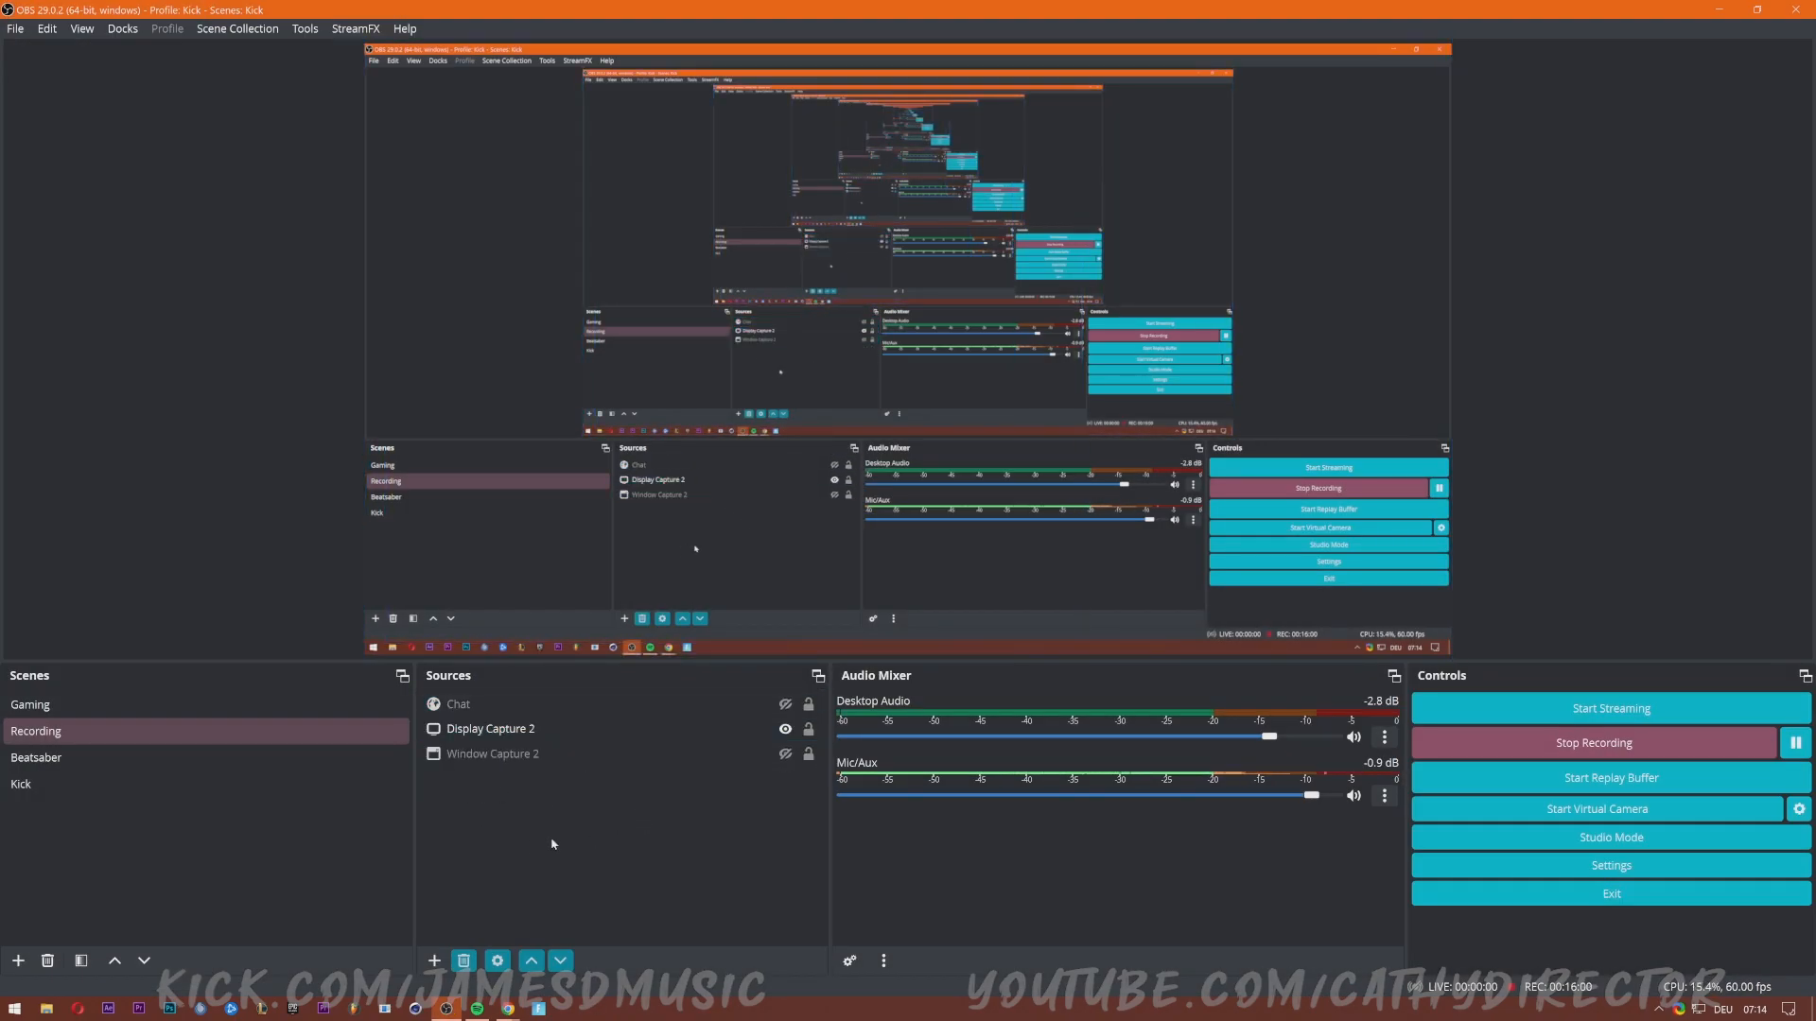
In Custom Browser Docks, add Kick chat, Chat Kick and Activity with their kick.com URLs.
click(124, 34)
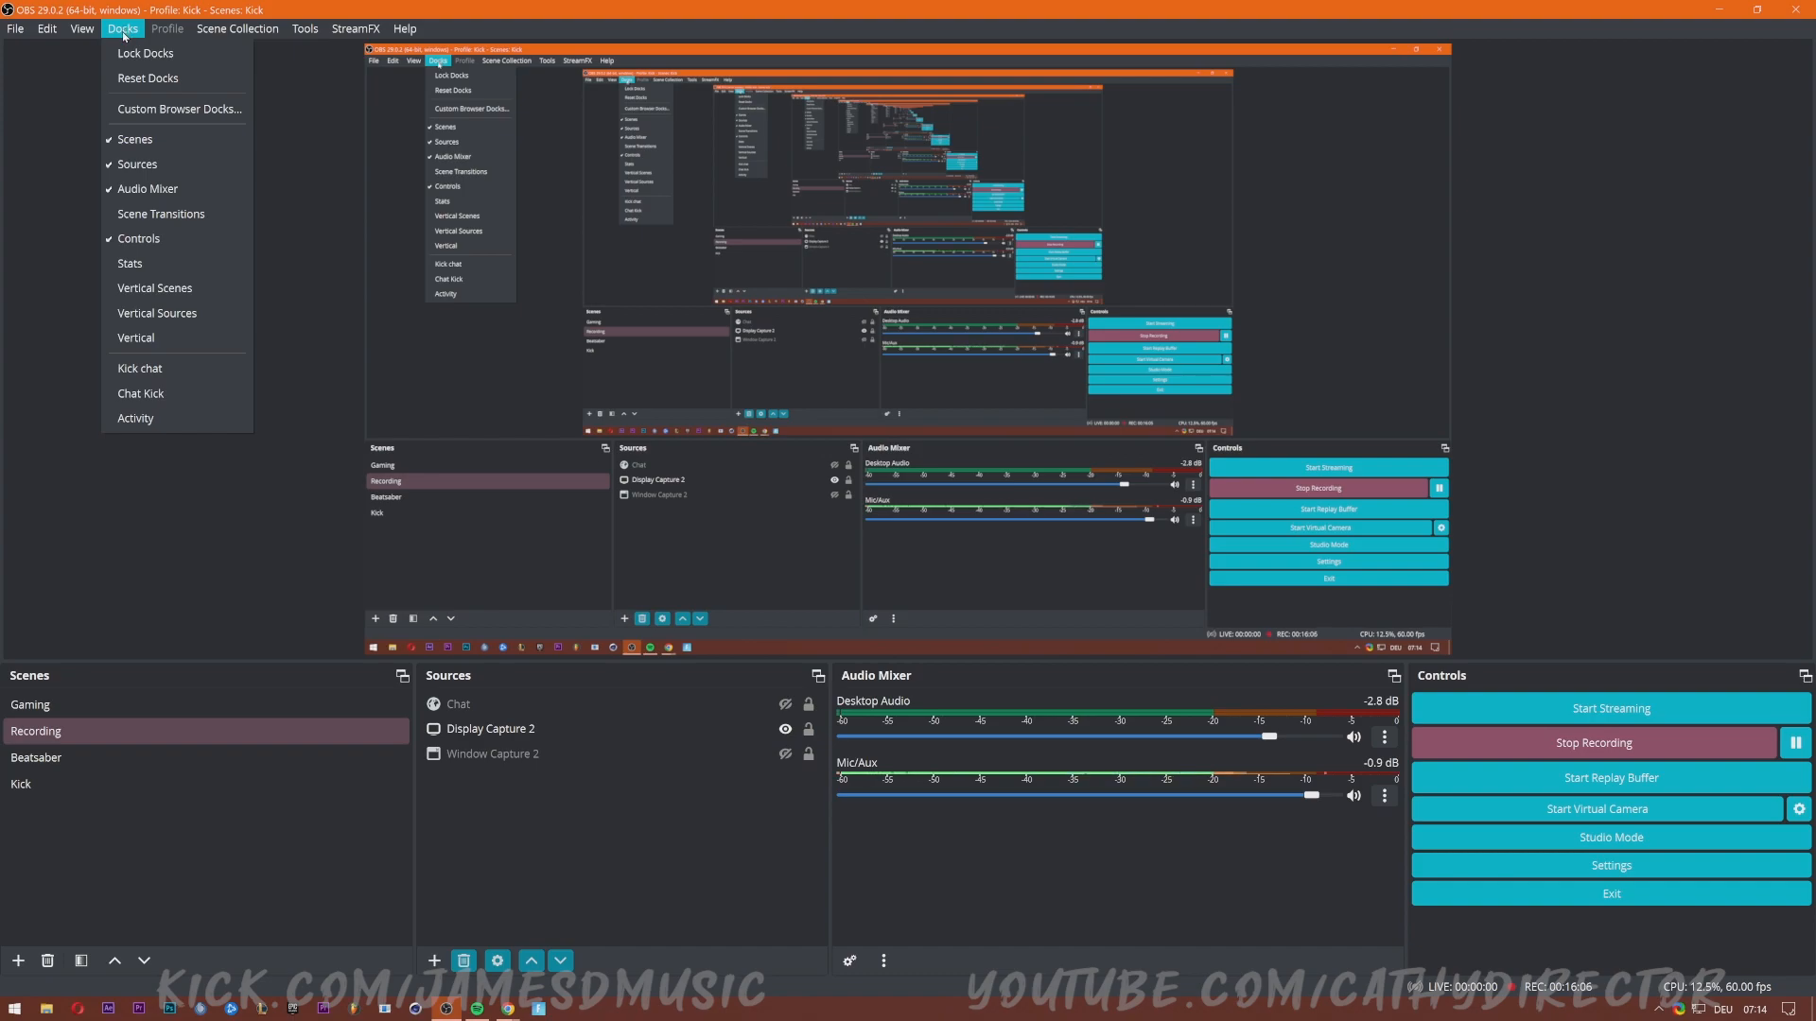
click(200, 110)
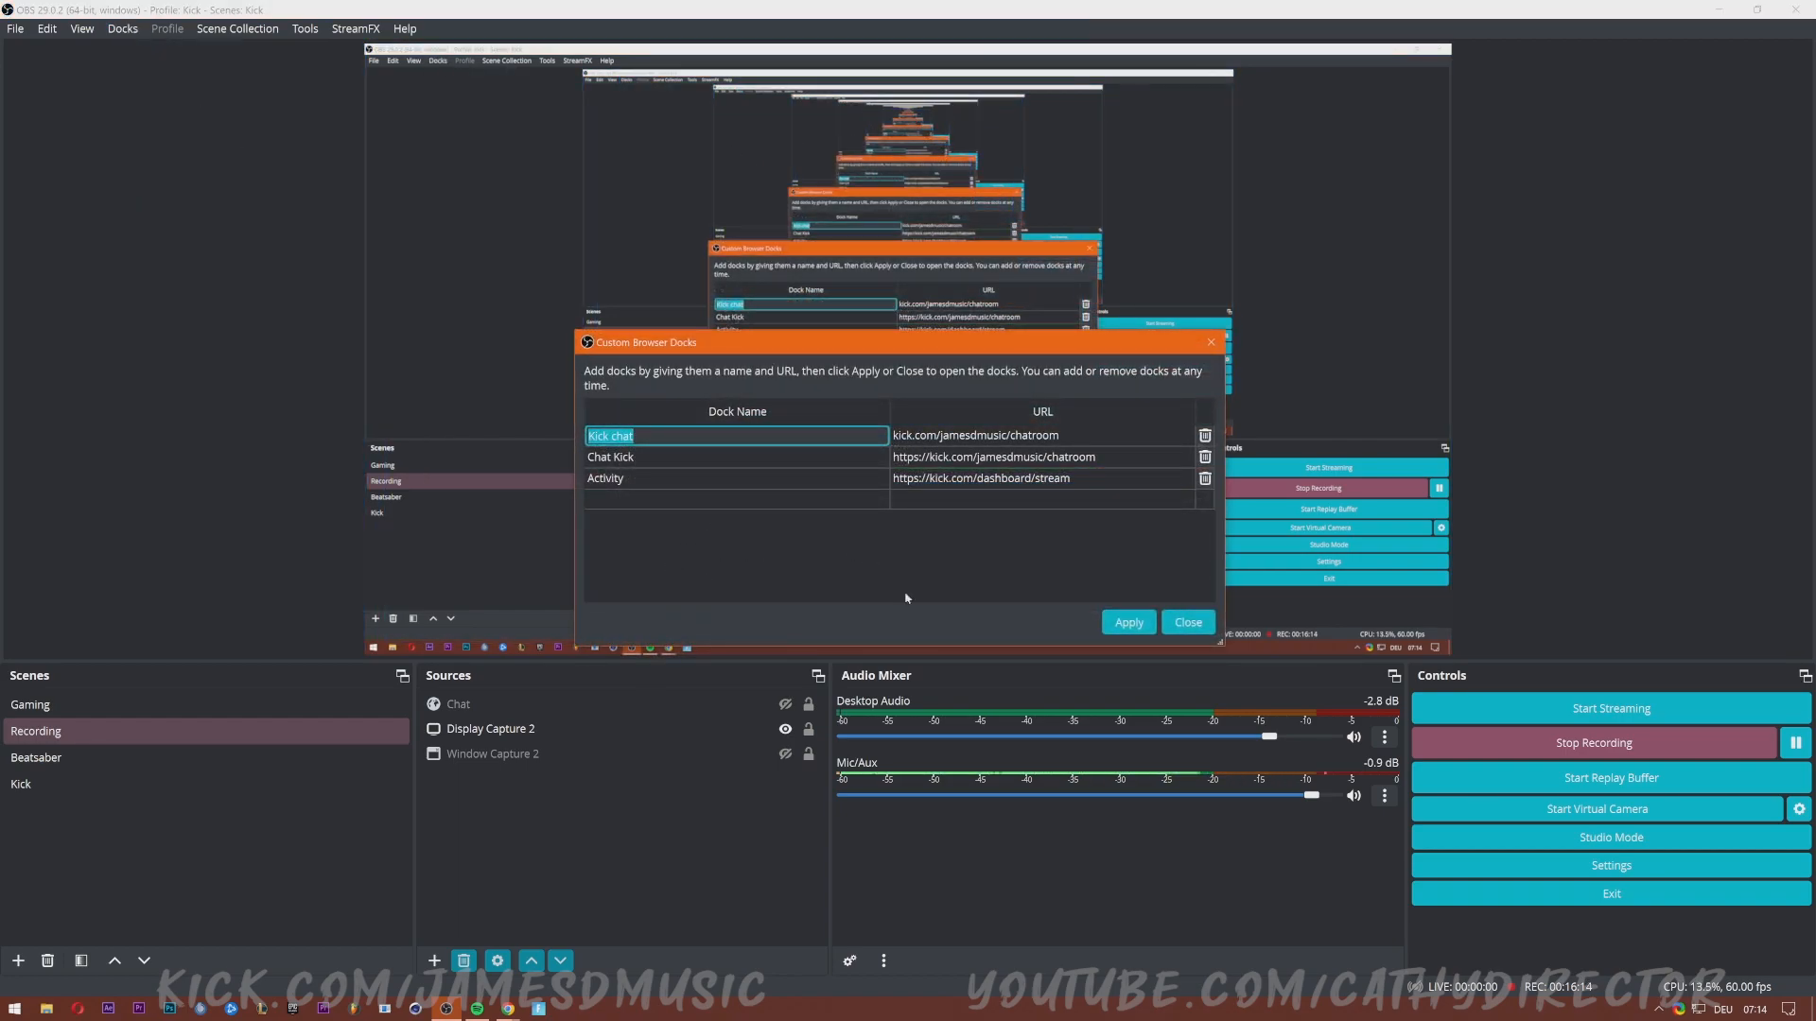
click(840, 575)
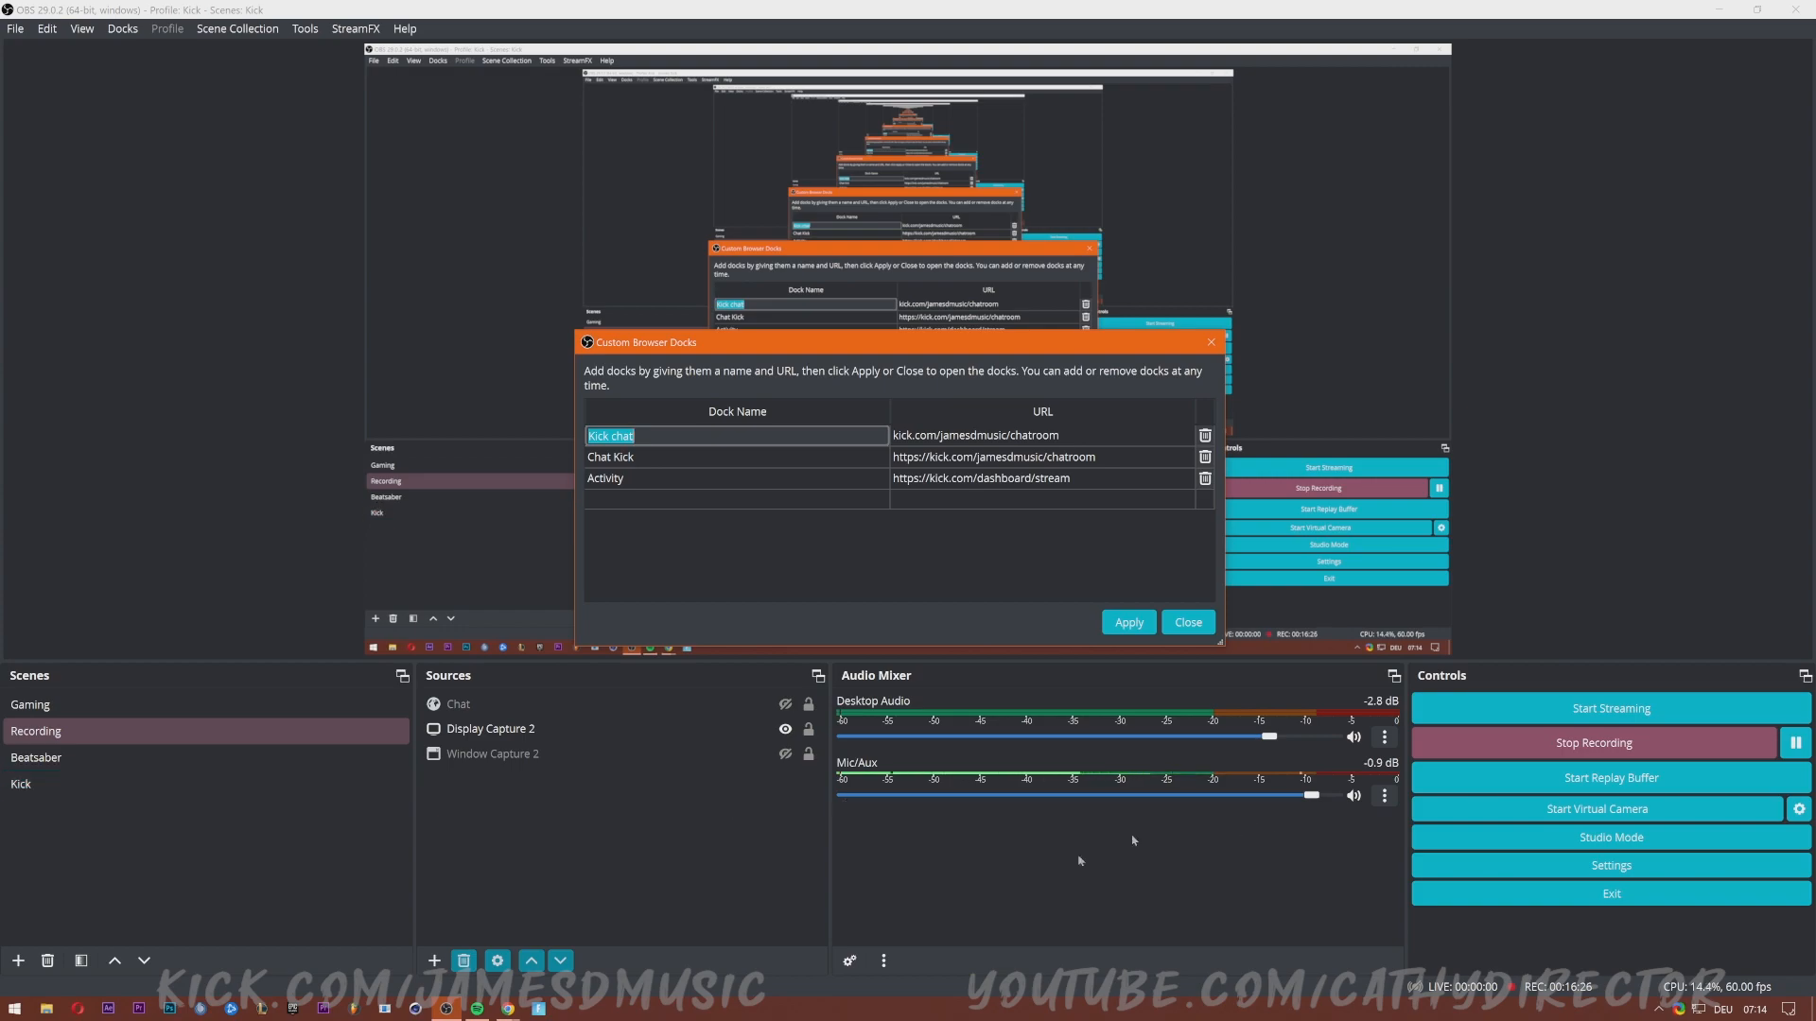
click(114, 731)
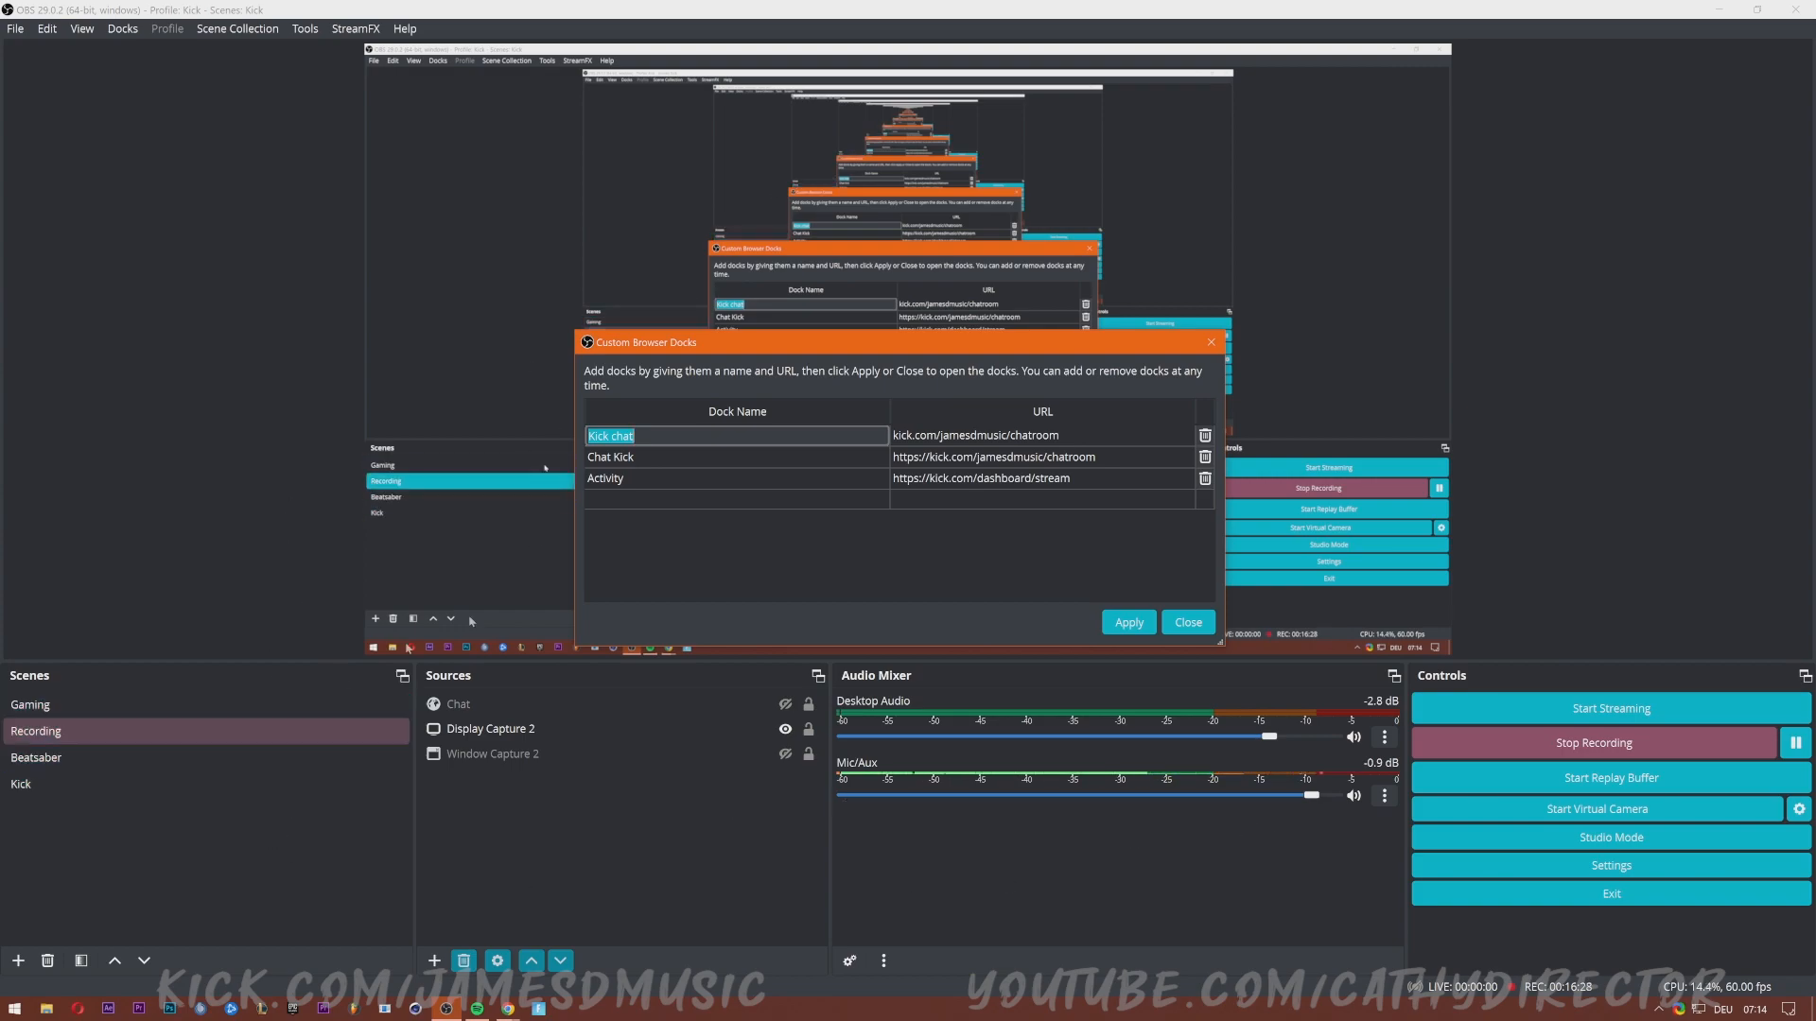
click(644, 438)
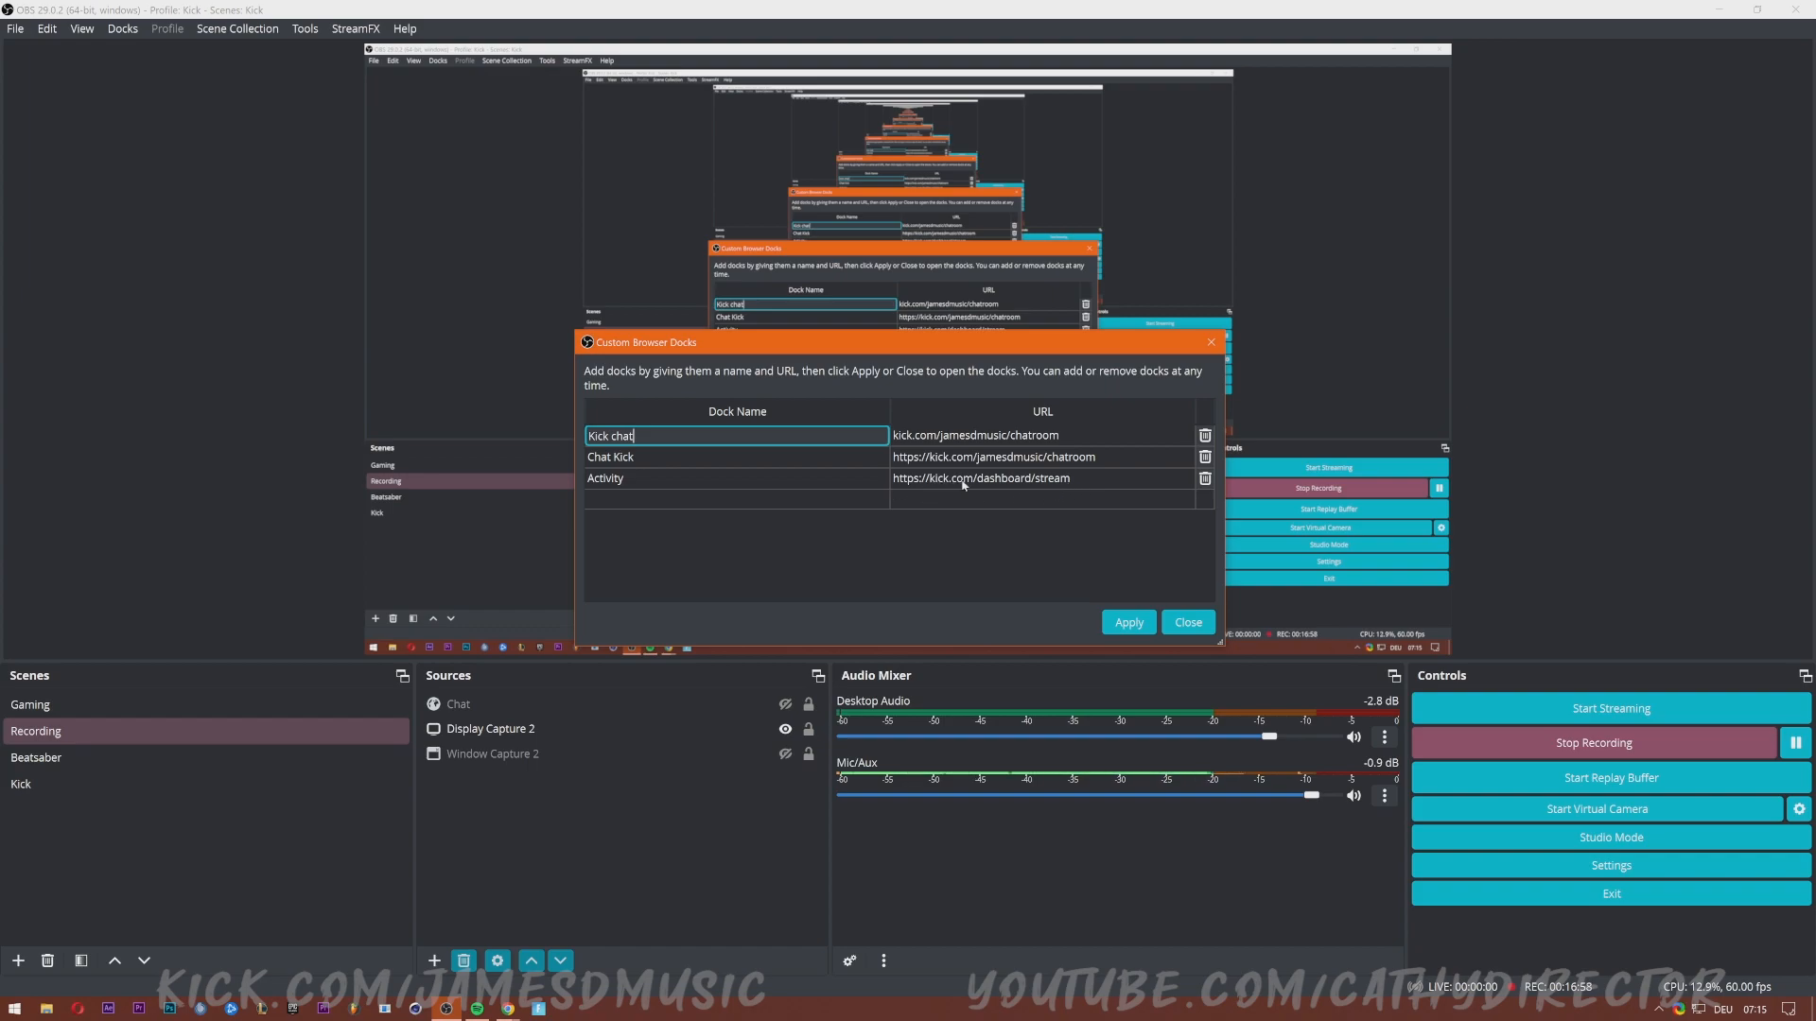
Save the custom browser docks and show the Activity dock, widened across the window.
click(1128, 622)
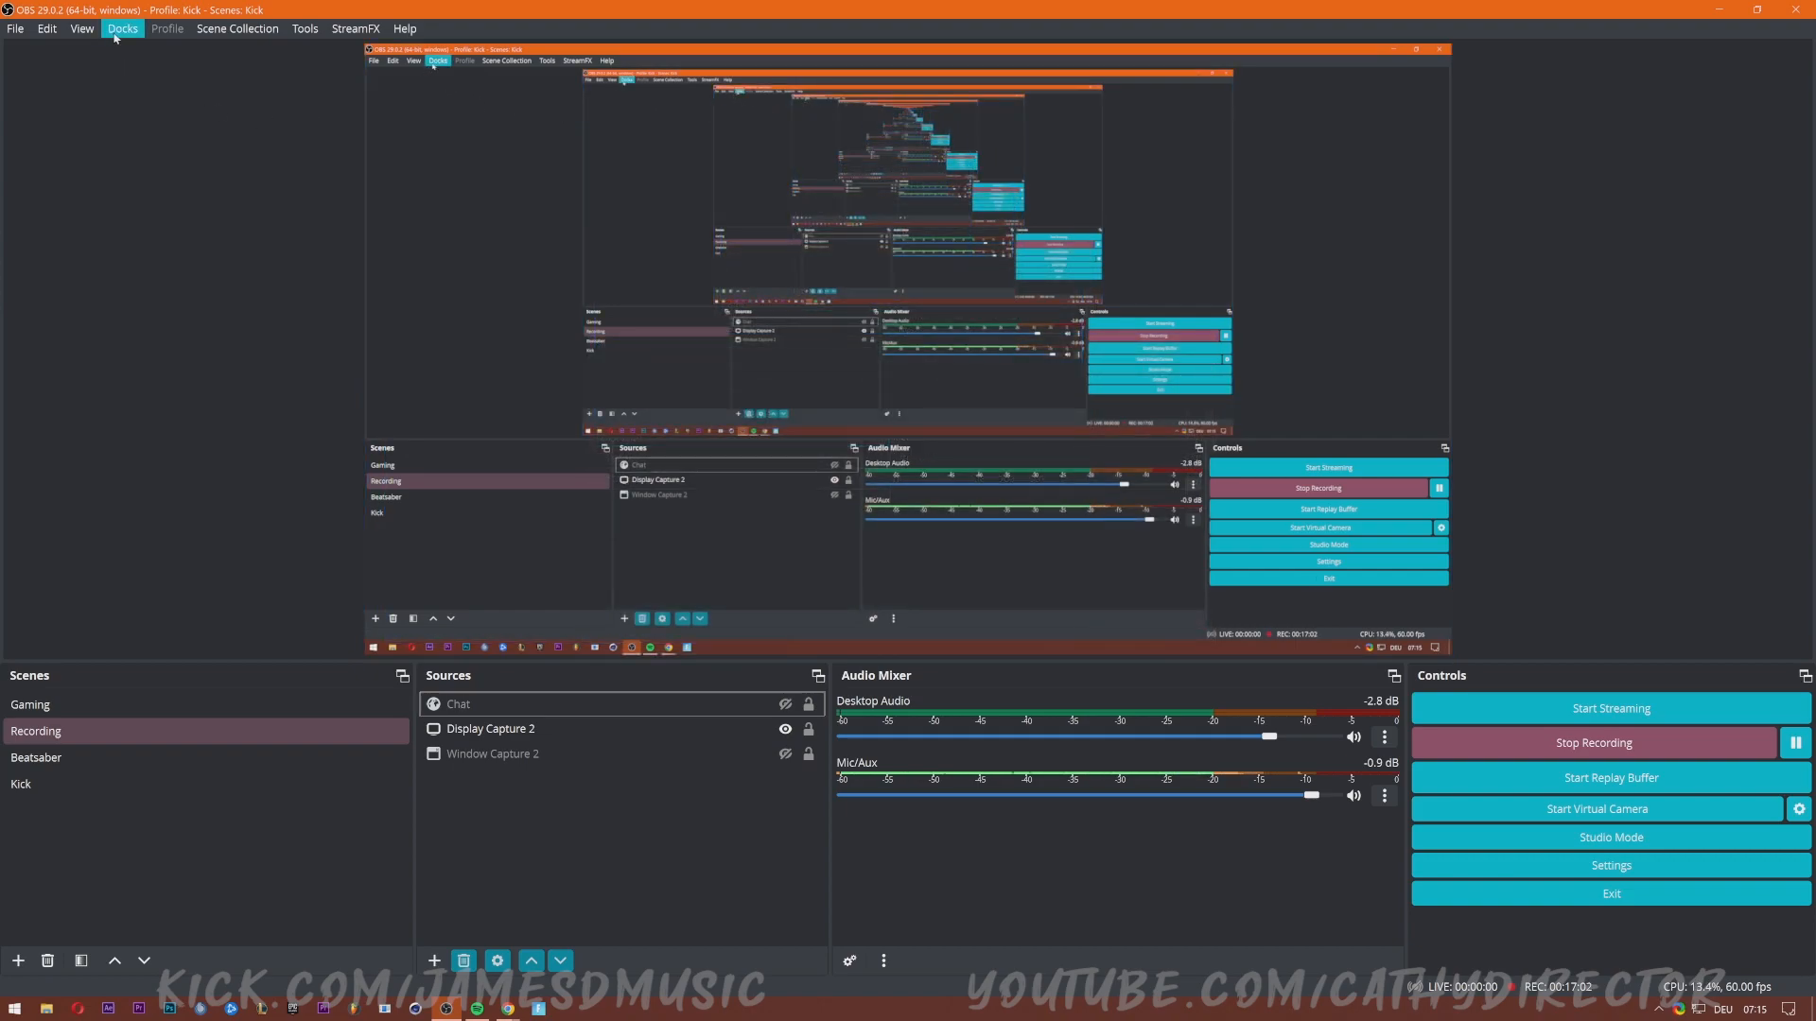
click(114, 36)
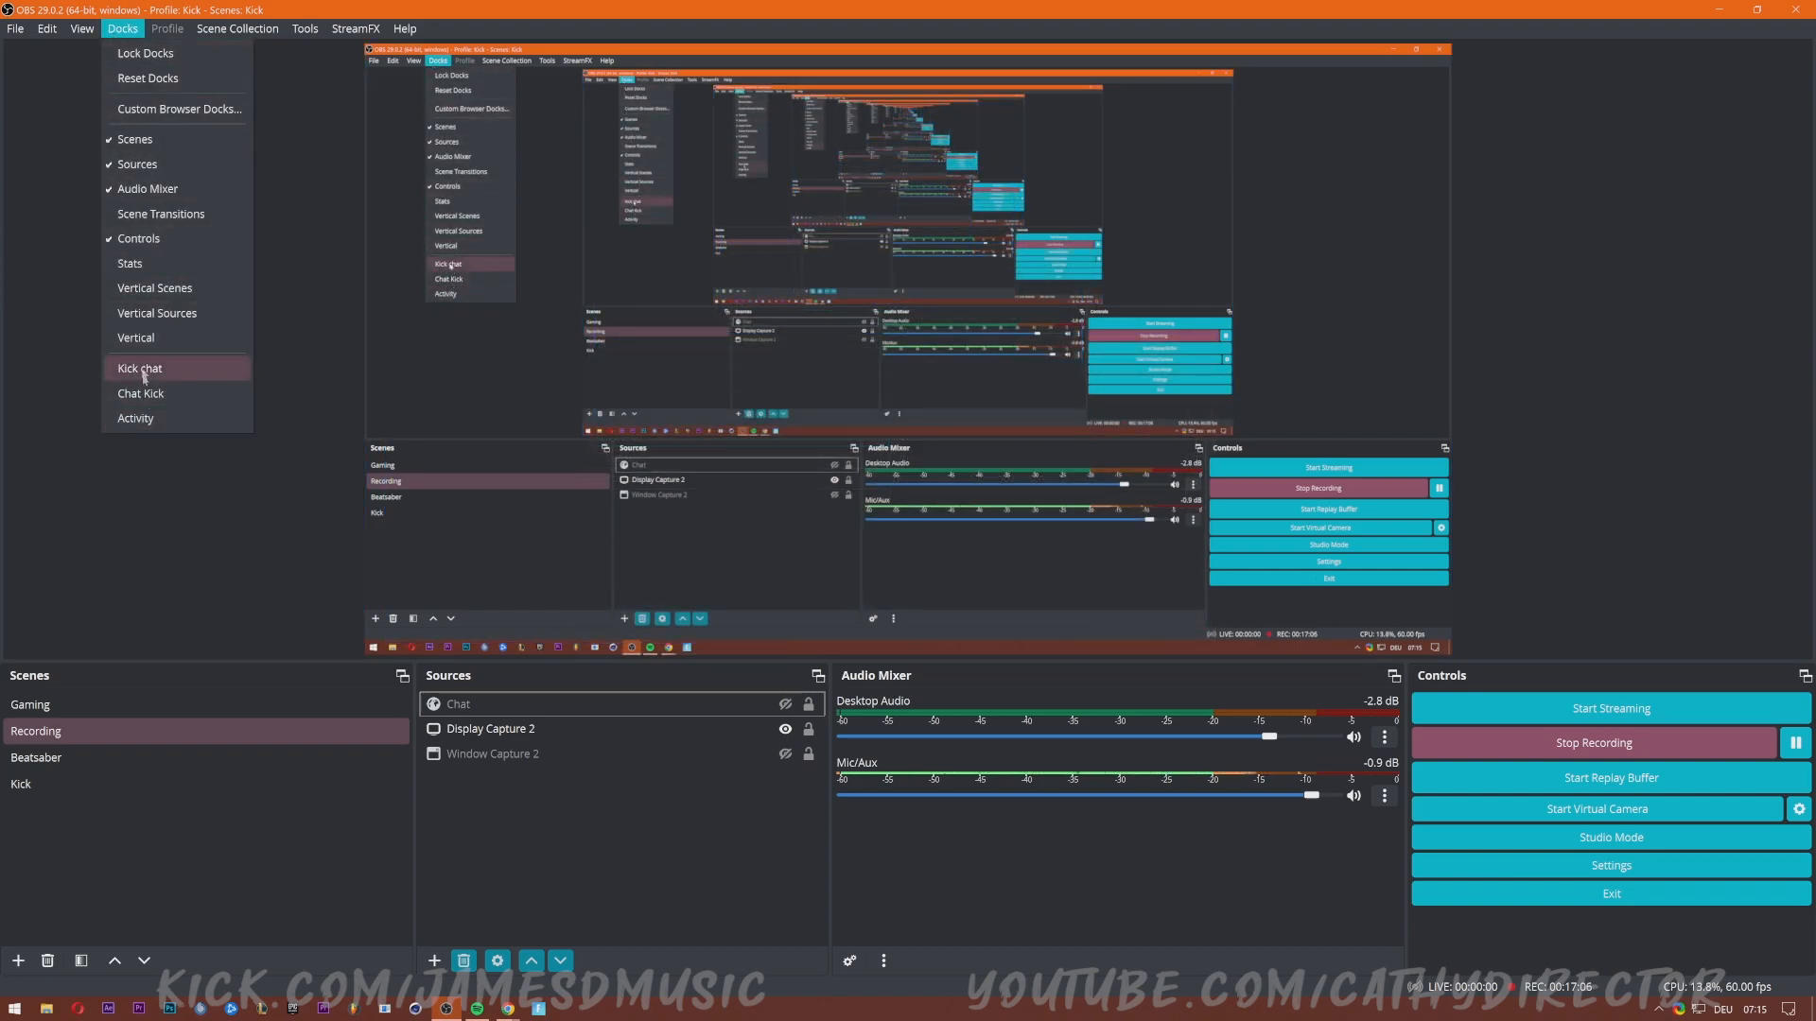
click(143, 419)
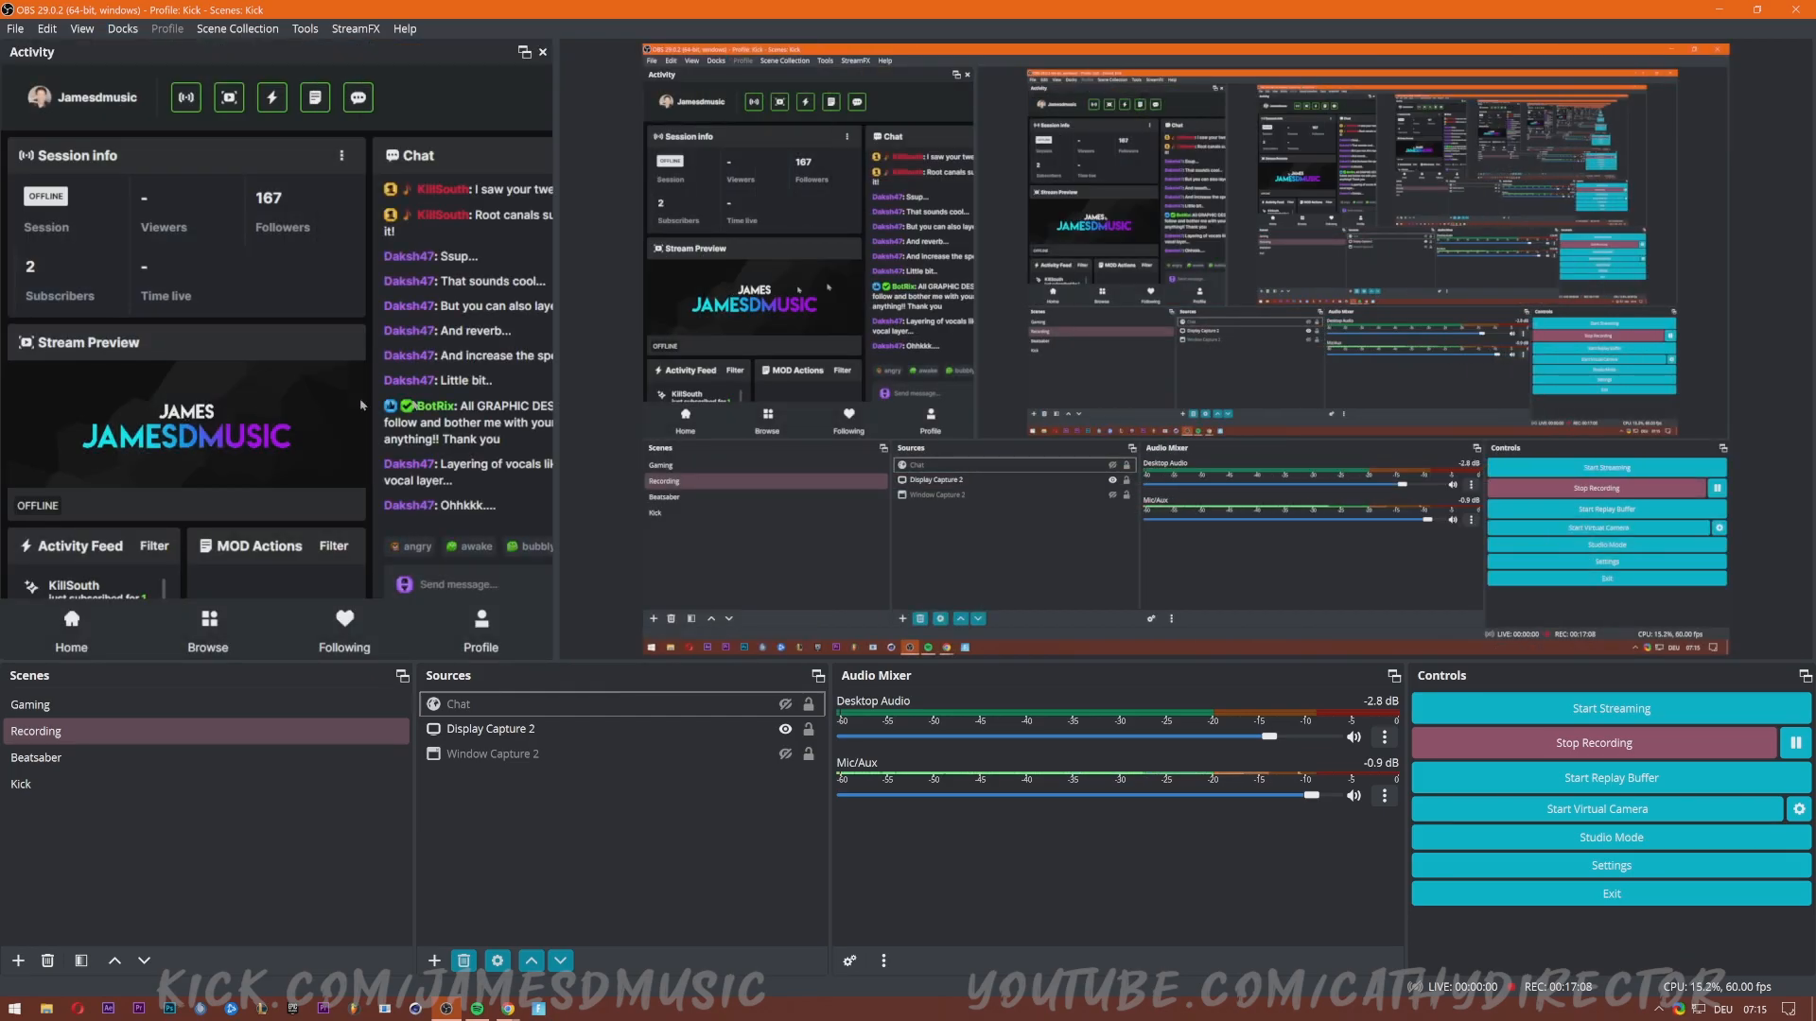
drag(555, 427, 1008, 506)
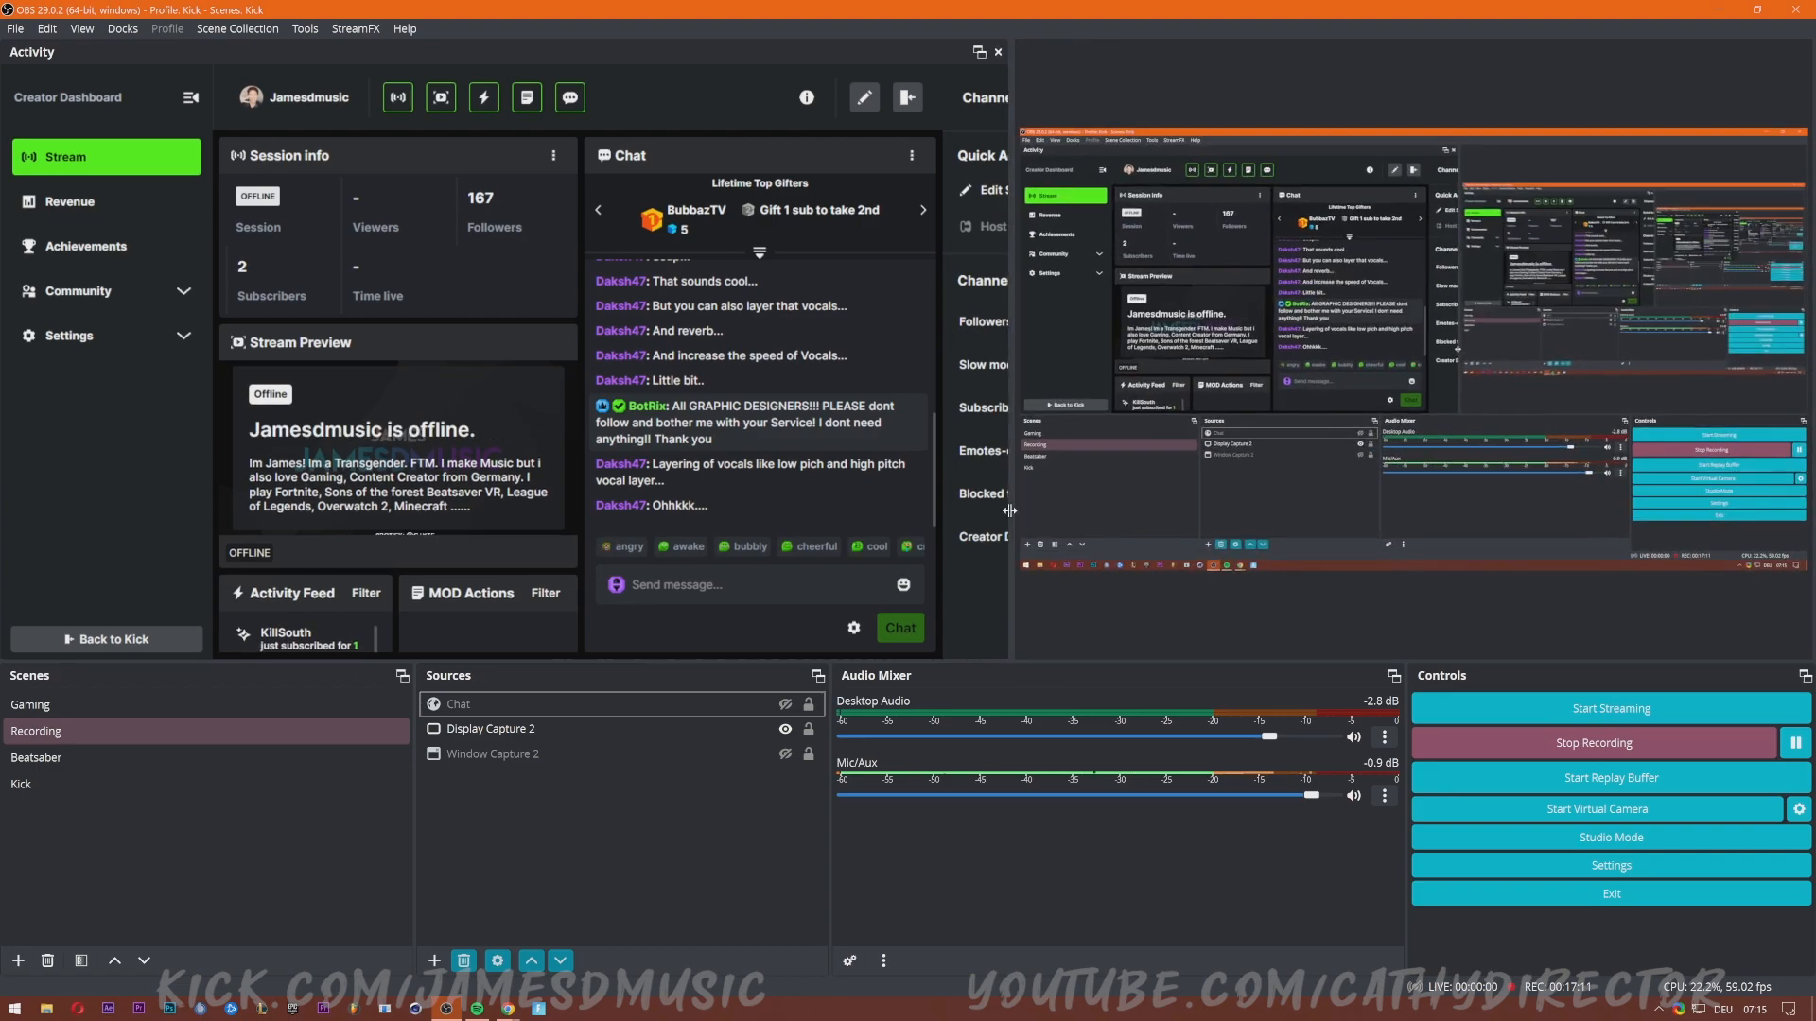
Make the Activity dock taller and hide the dashboard's MOD Actions panel.
click(508, 1009)
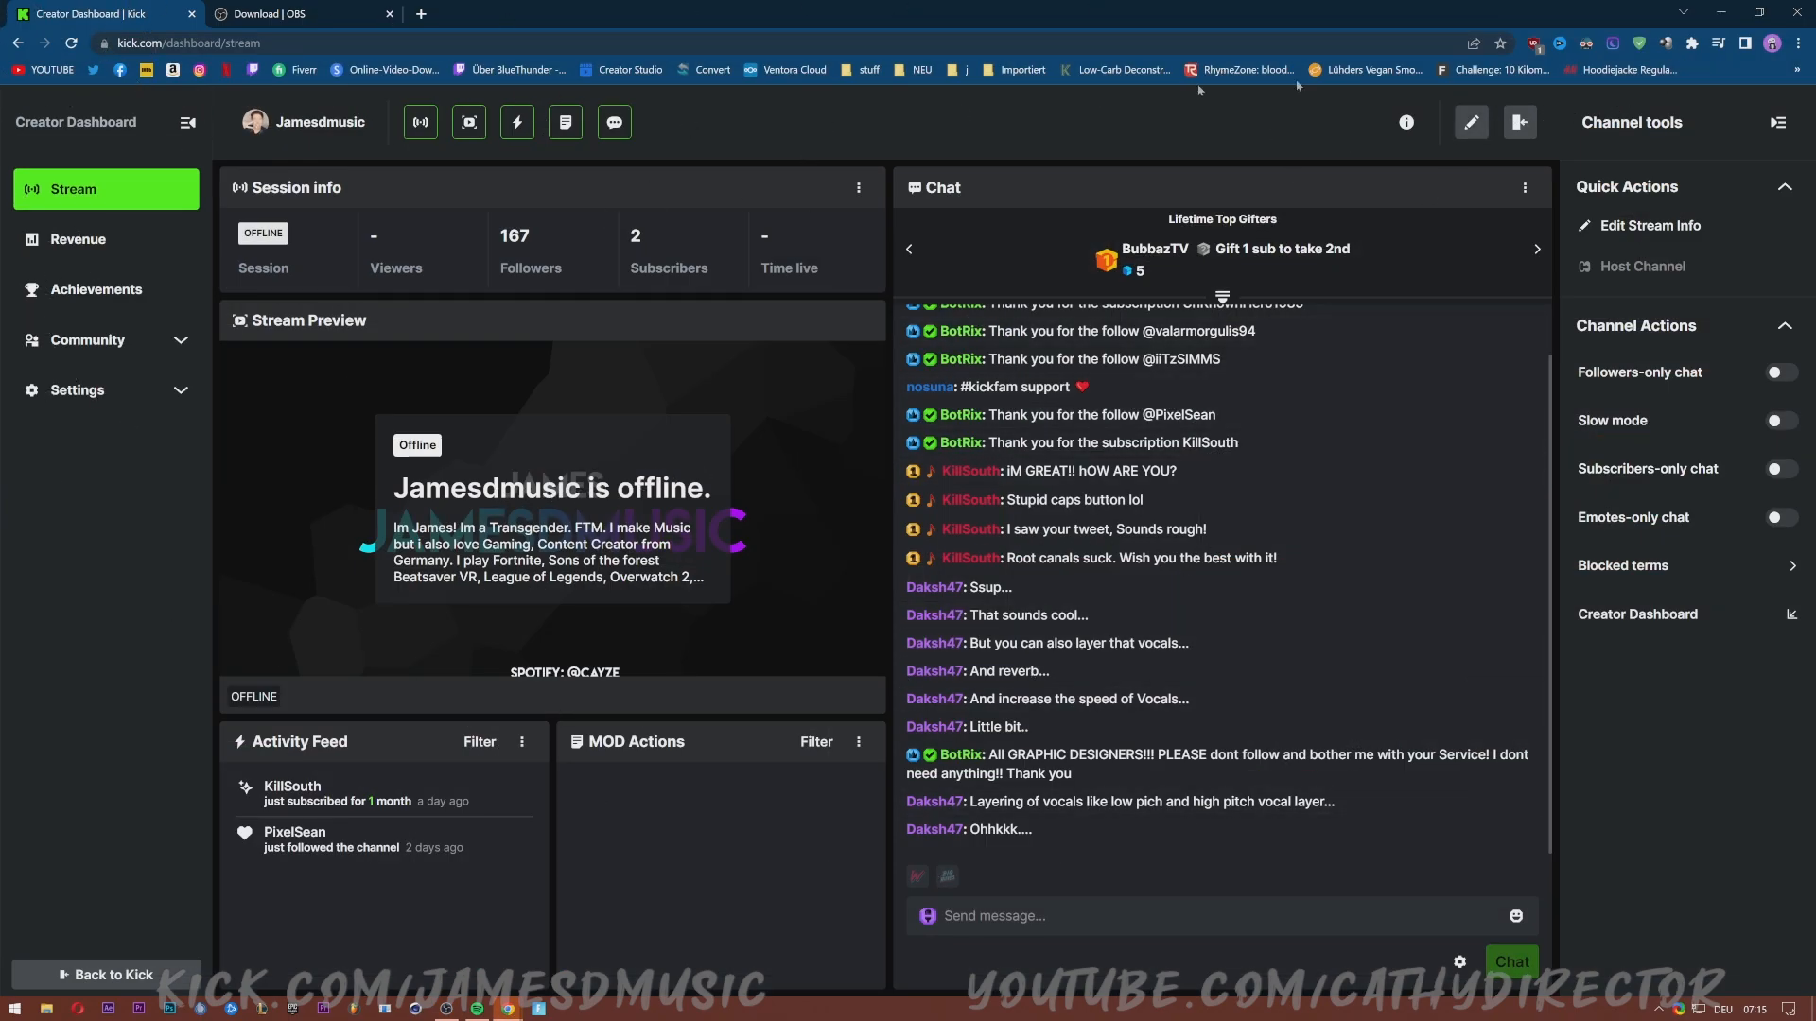
click(1721, 13)
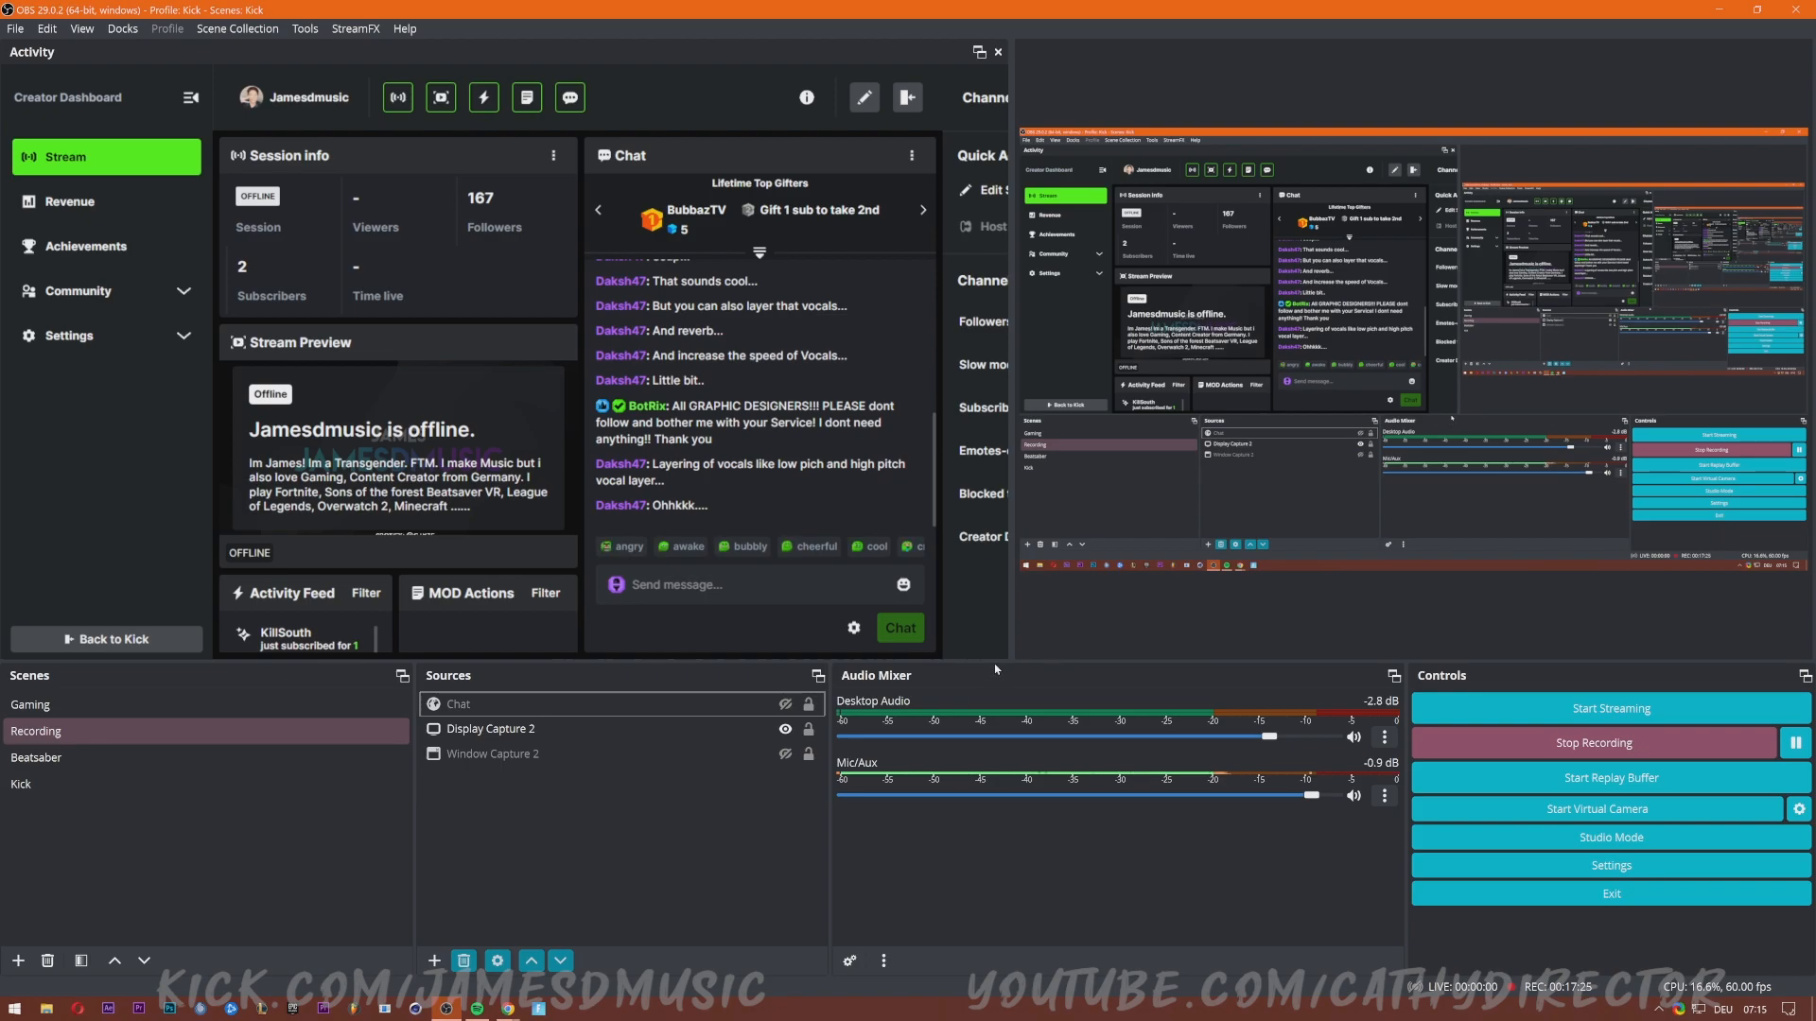
drag(998, 659, 999, 726)
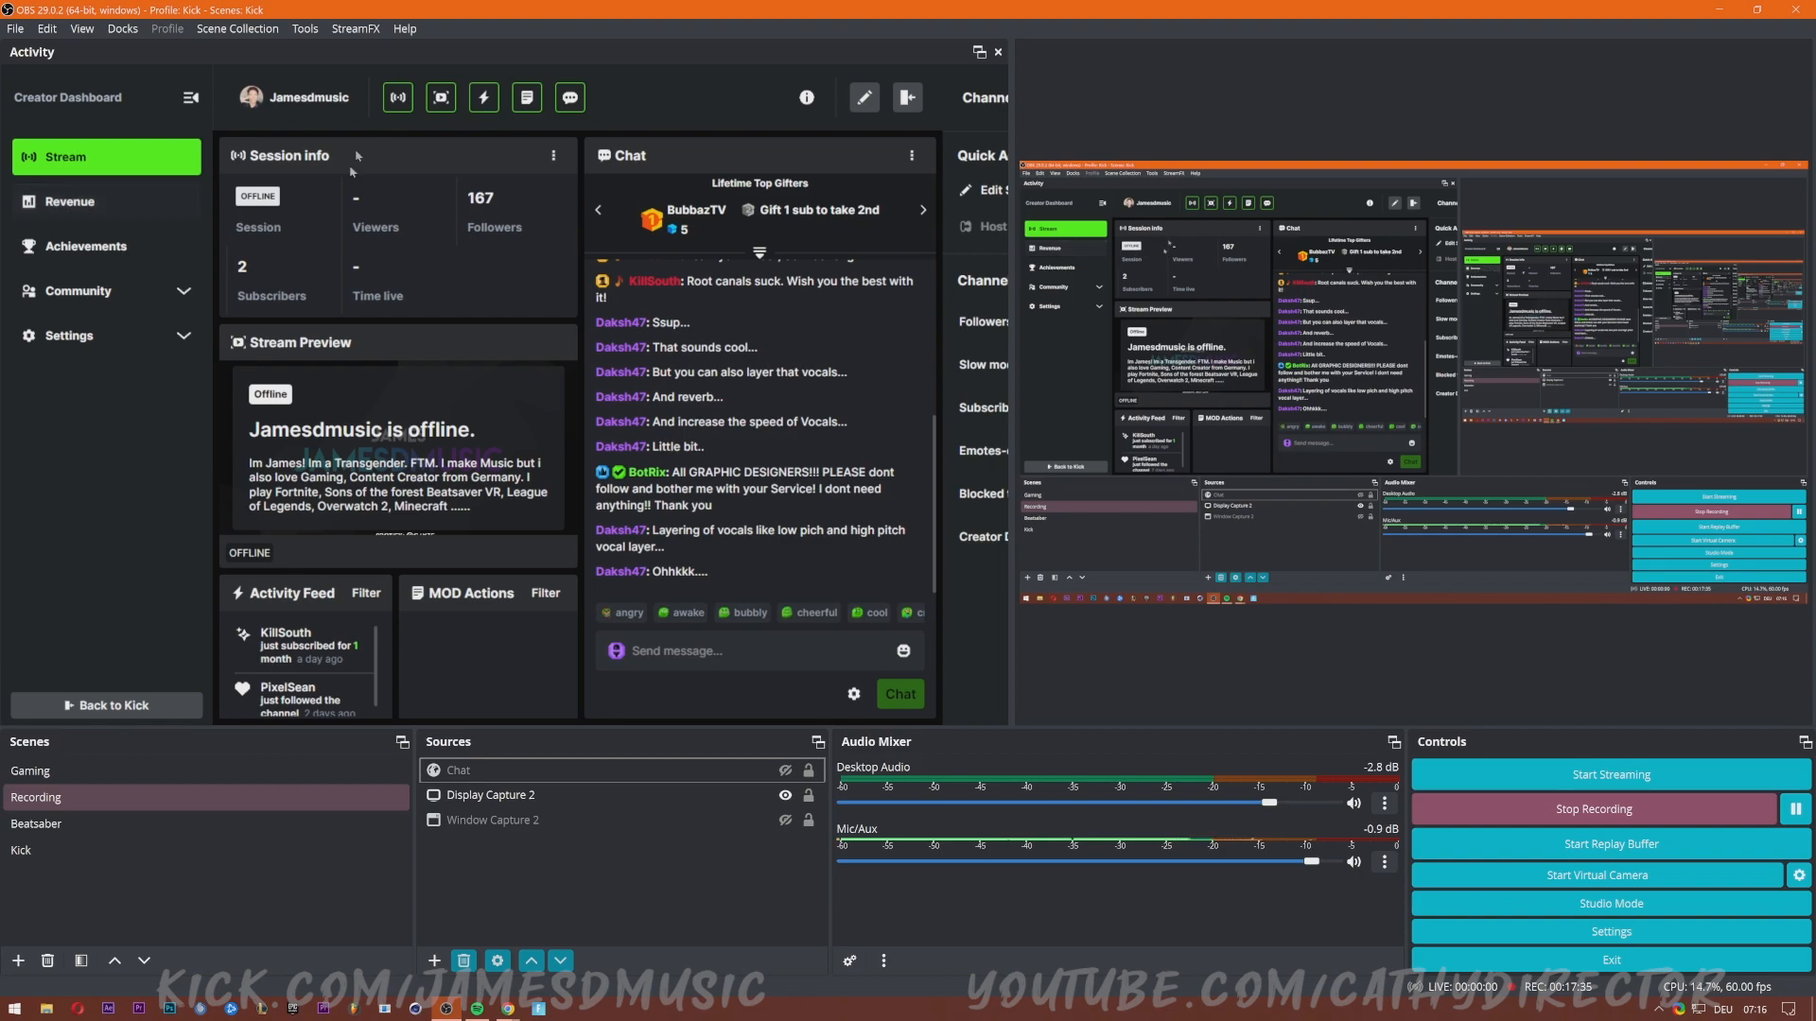
click(529, 101)
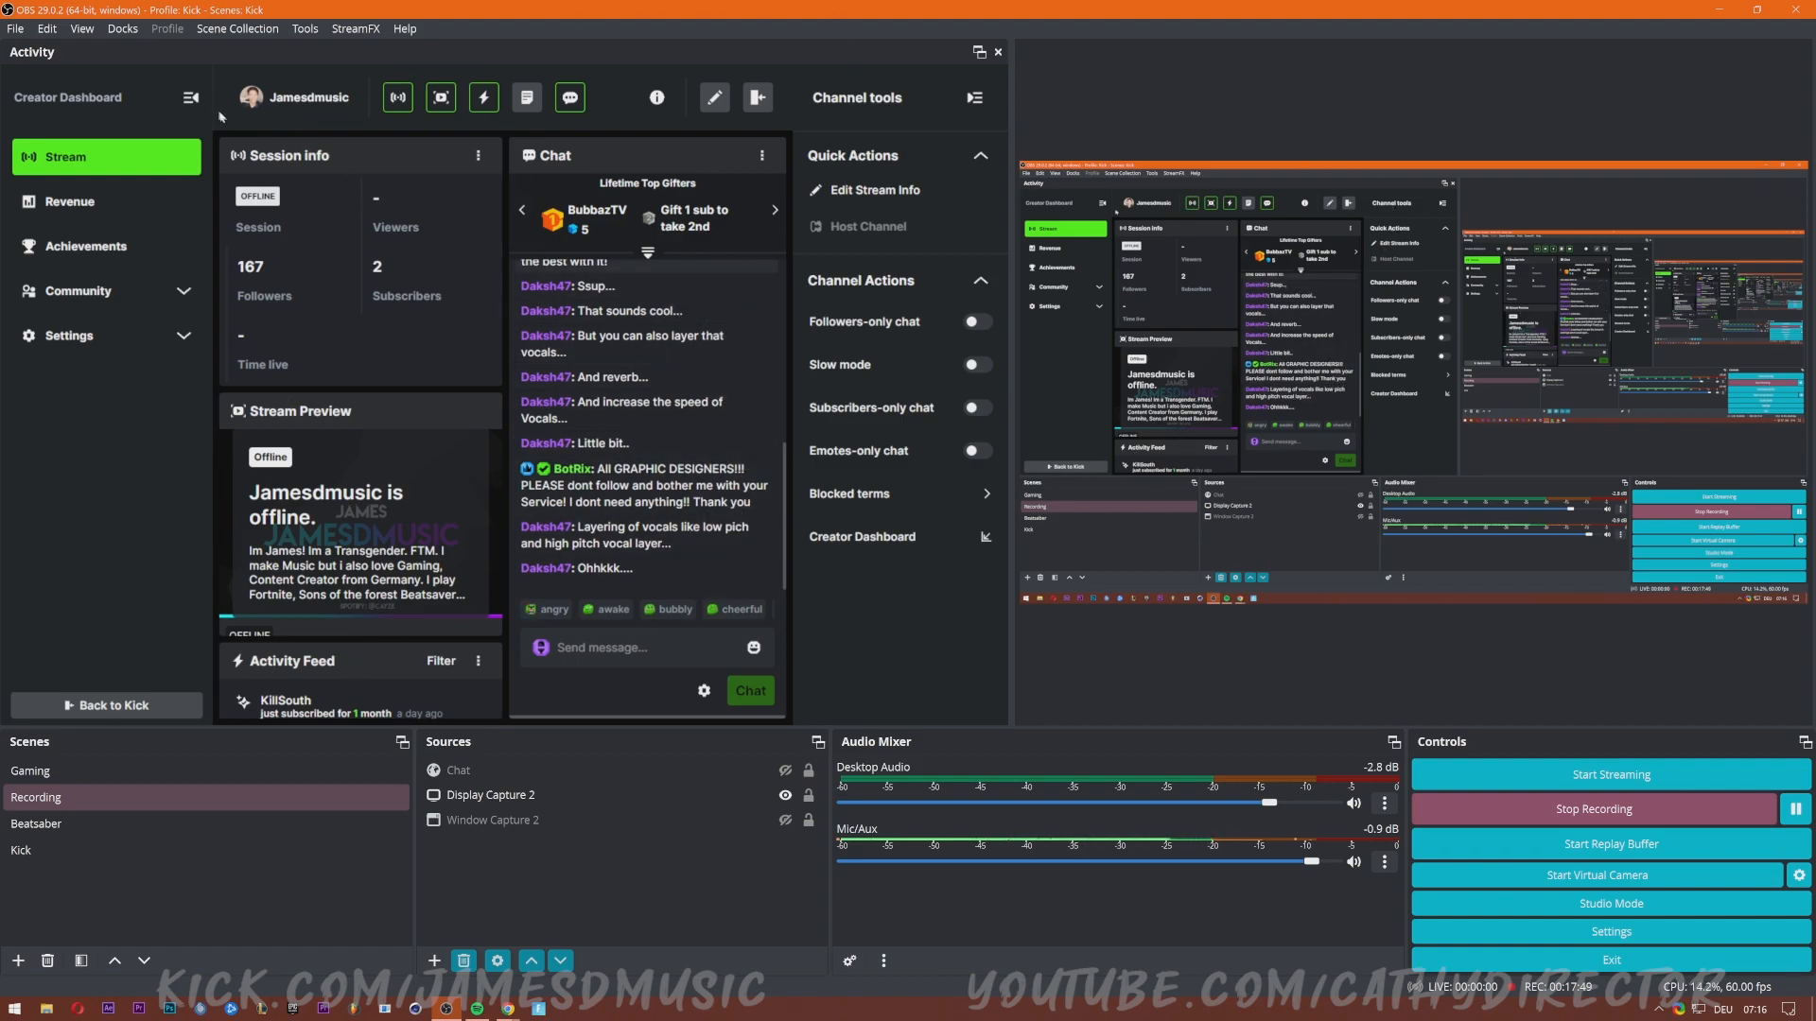
click(122, 30)
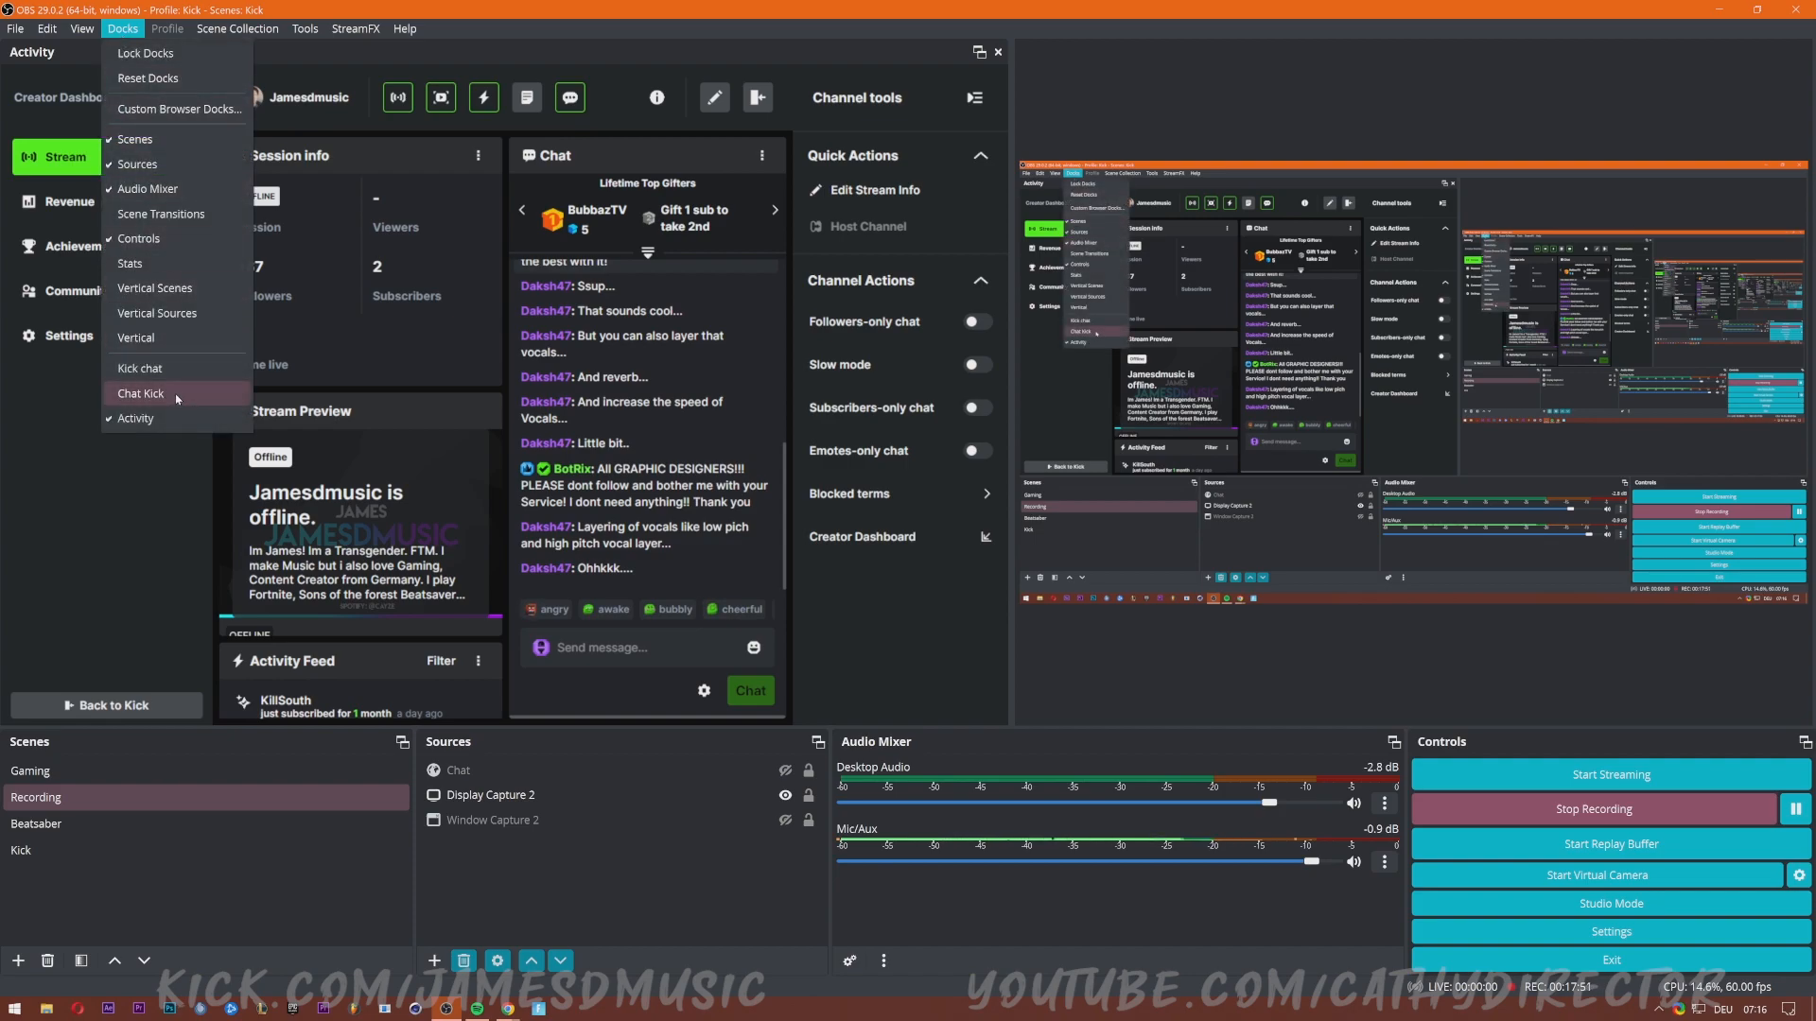
Show the Kick chat dock, close the Activity dock, and narrow the chat to enlarge the preview.
click(171, 368)
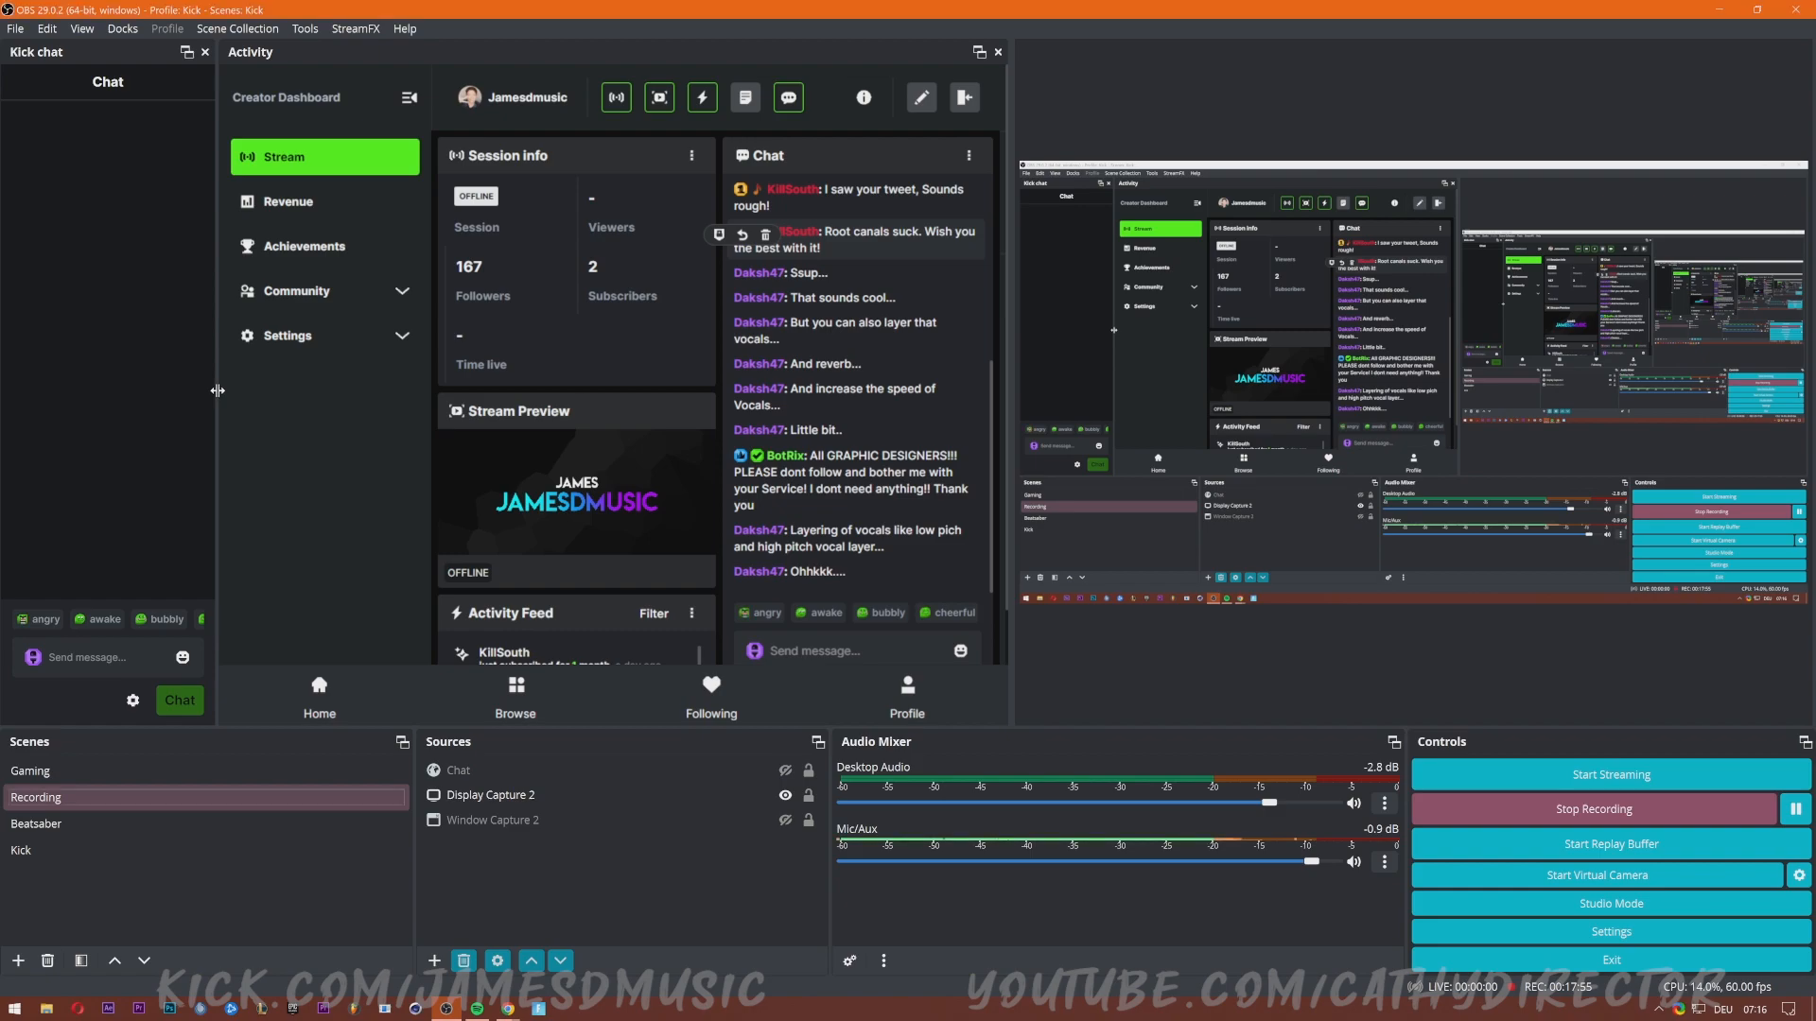
drag(216, 397, 336, 397)
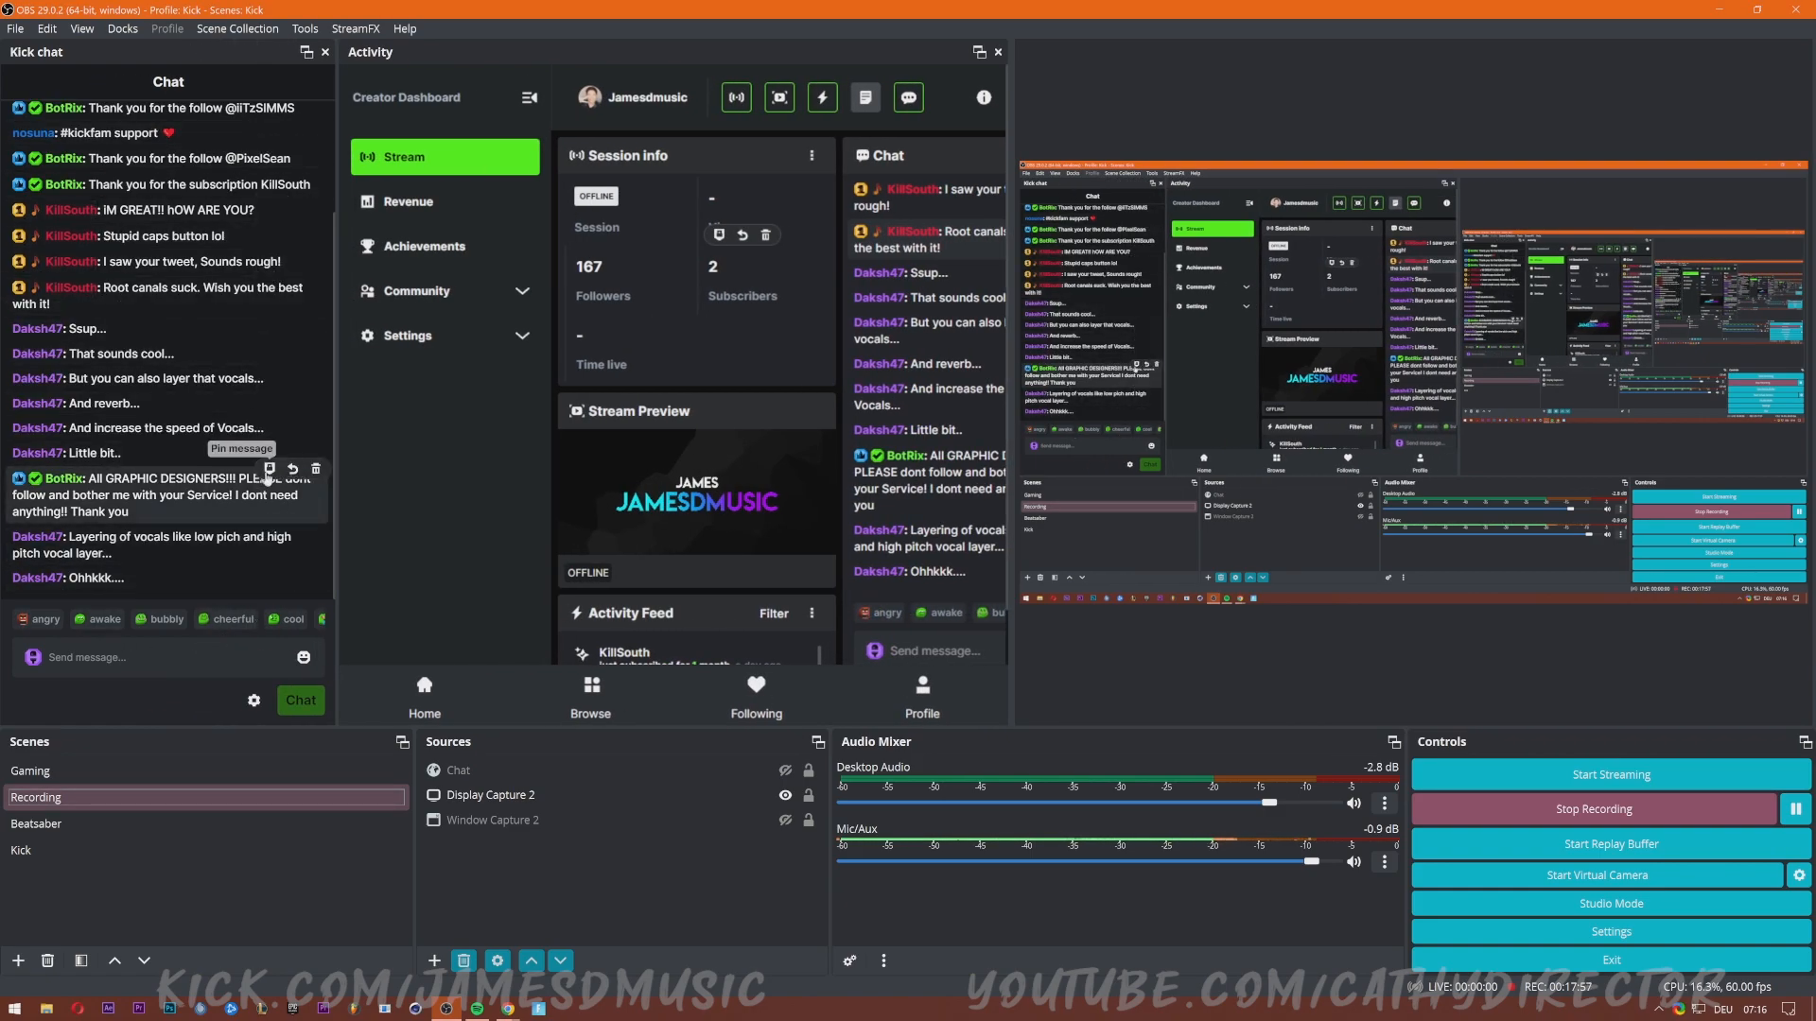
click(132, 30)
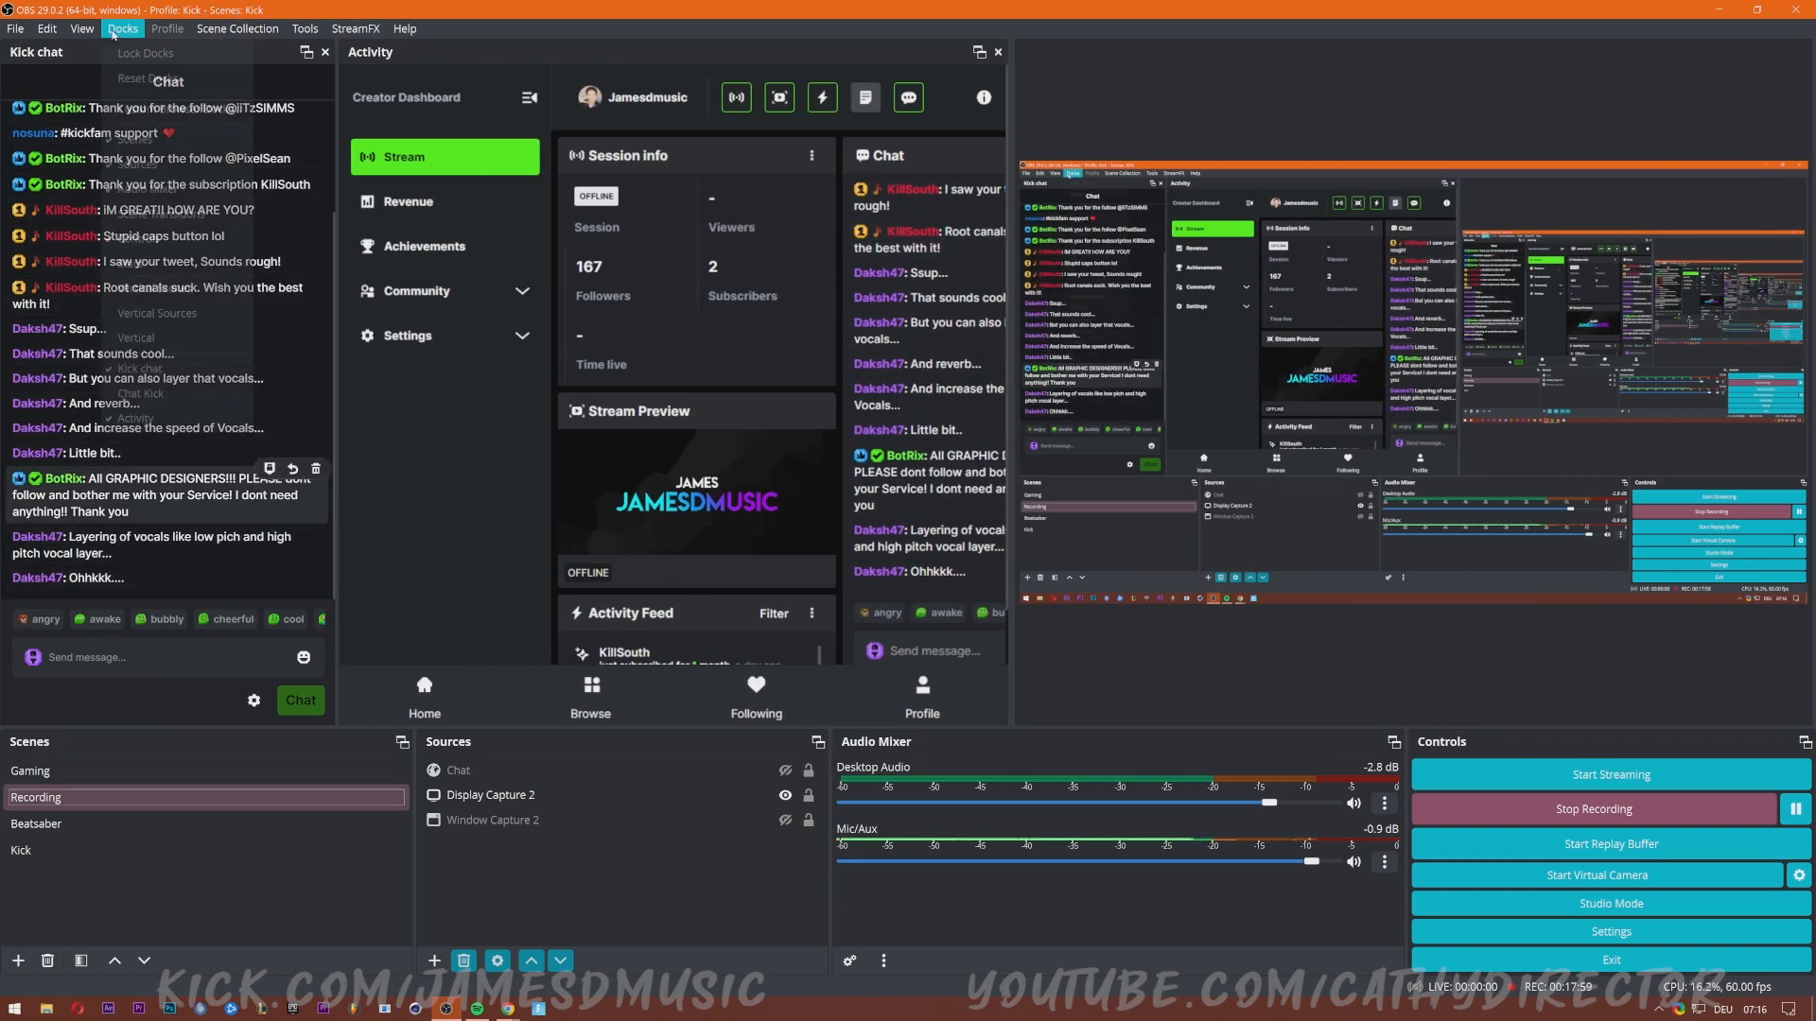
click(161, 418)
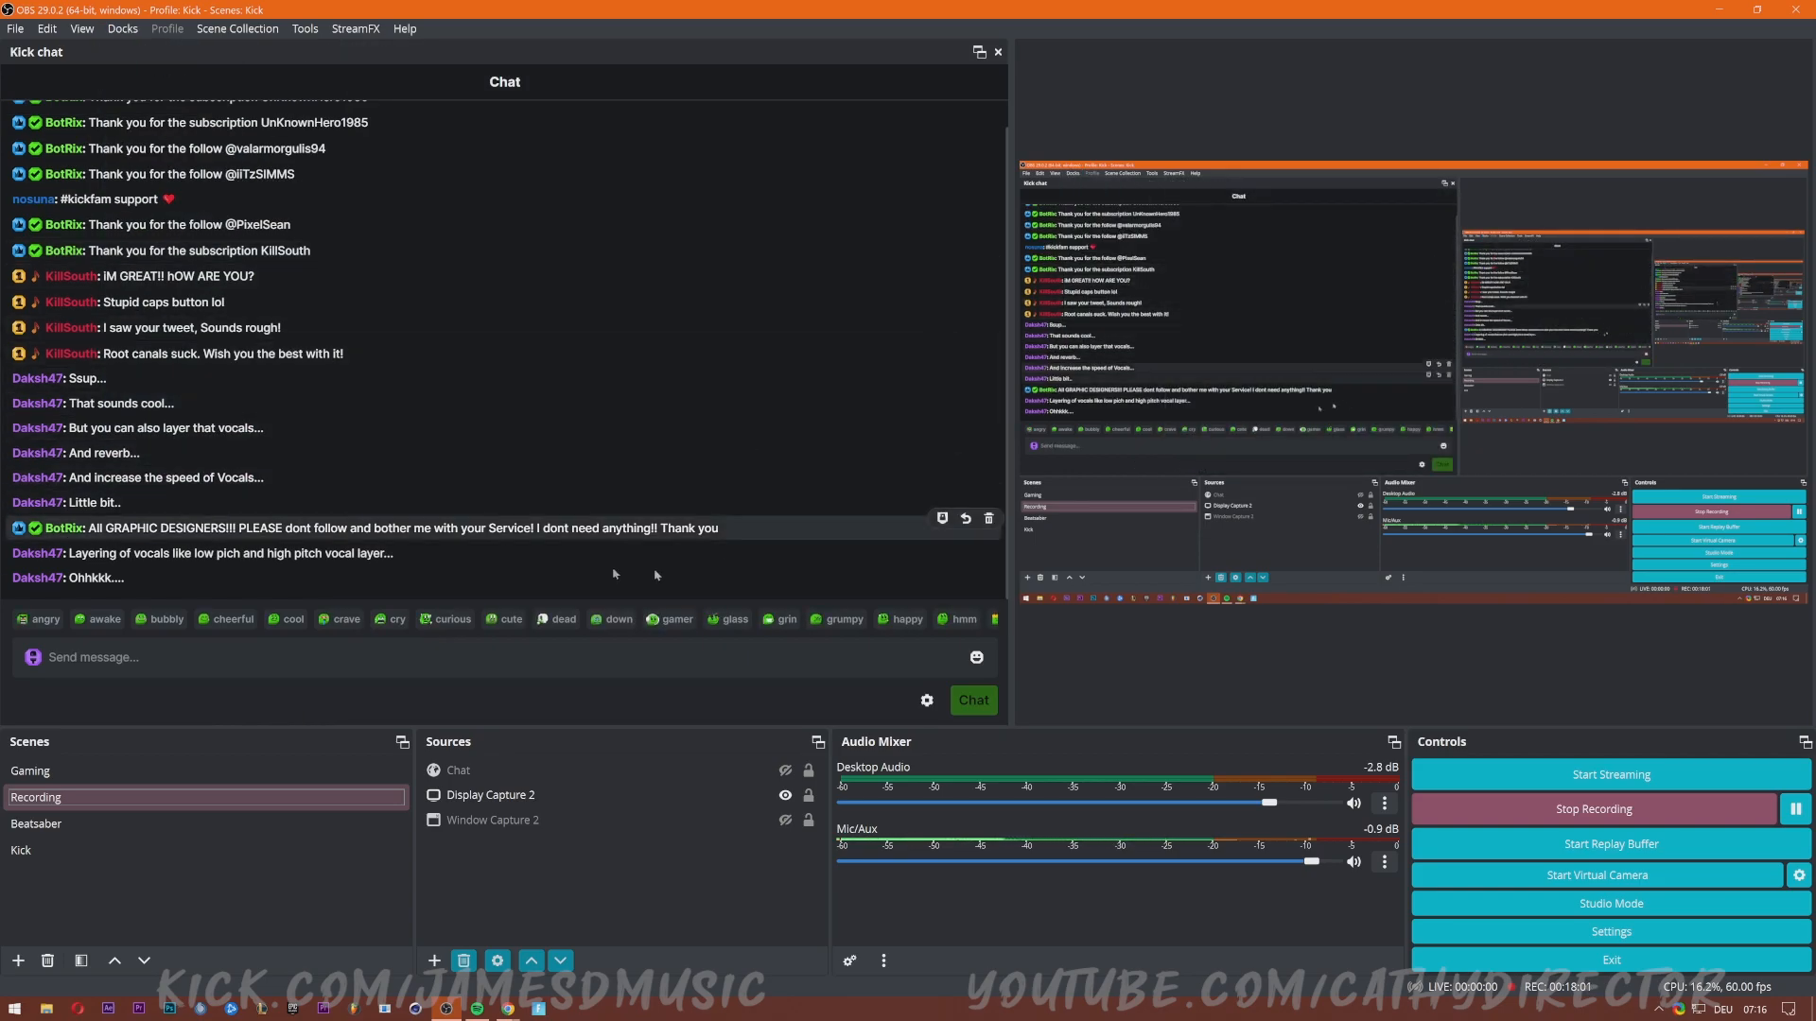
drag(1011, 534, 423, 534)
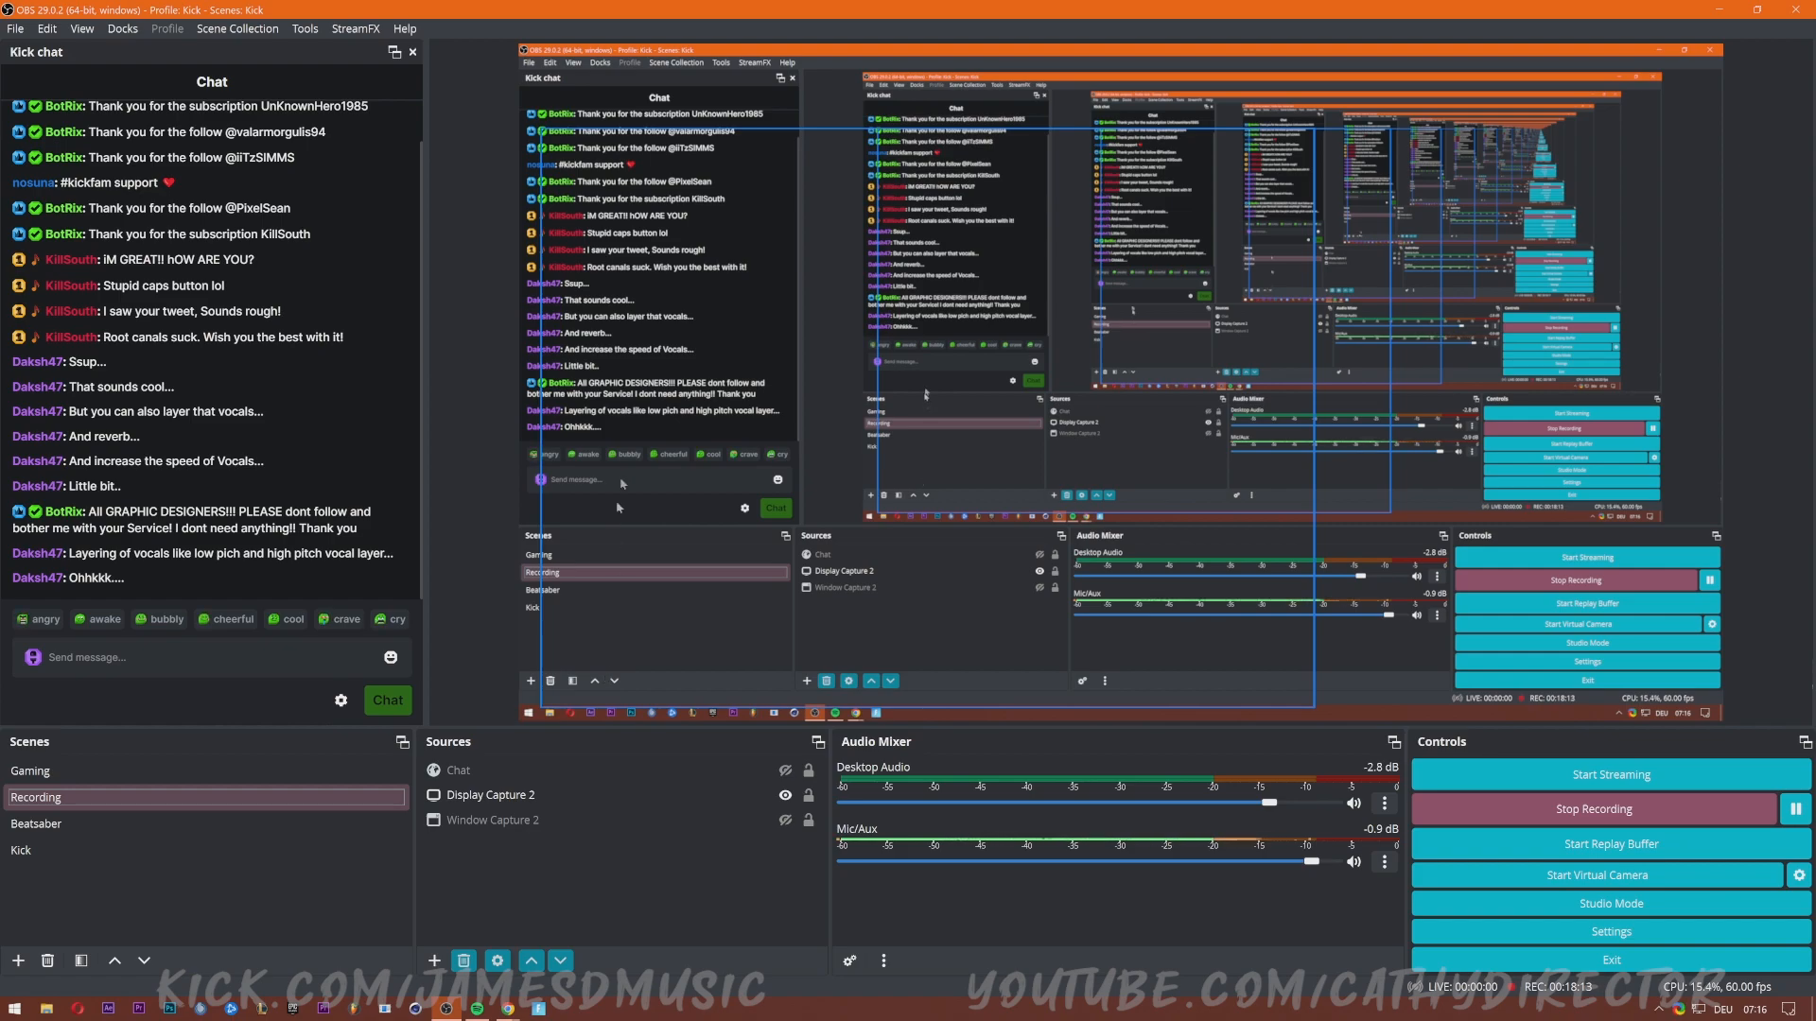
click(145, 663)
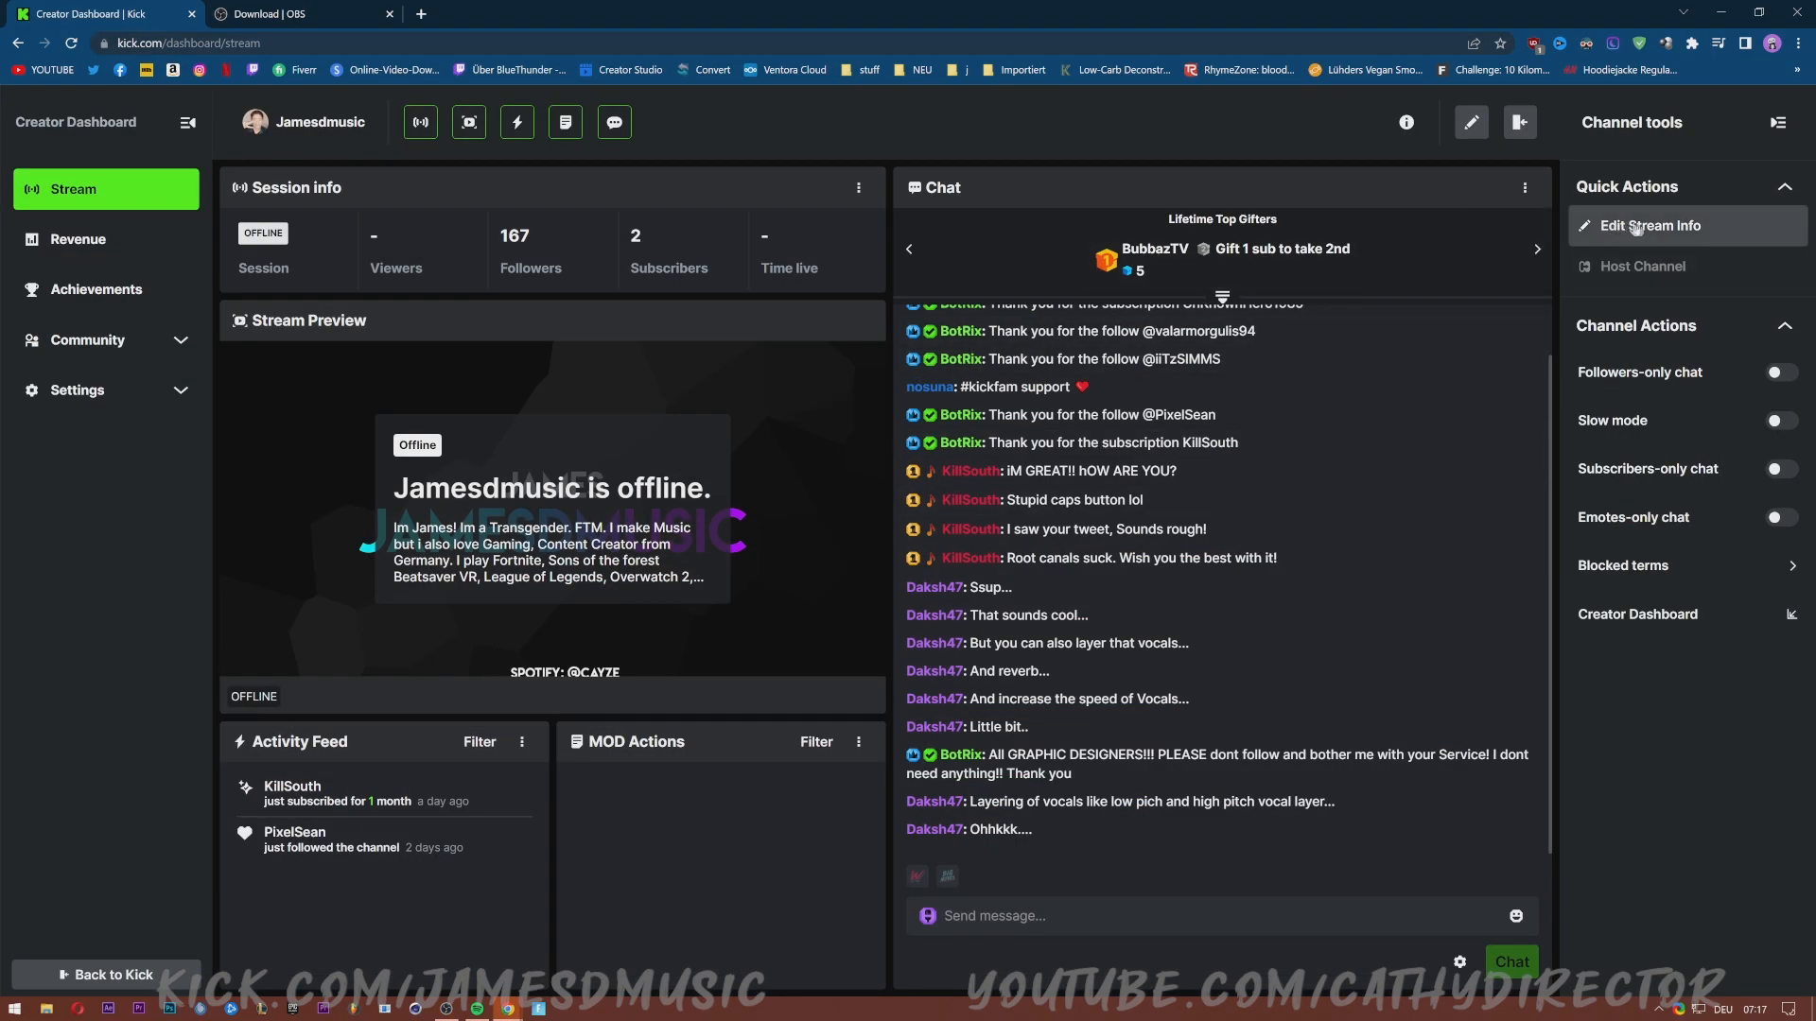
click(1682, 228)
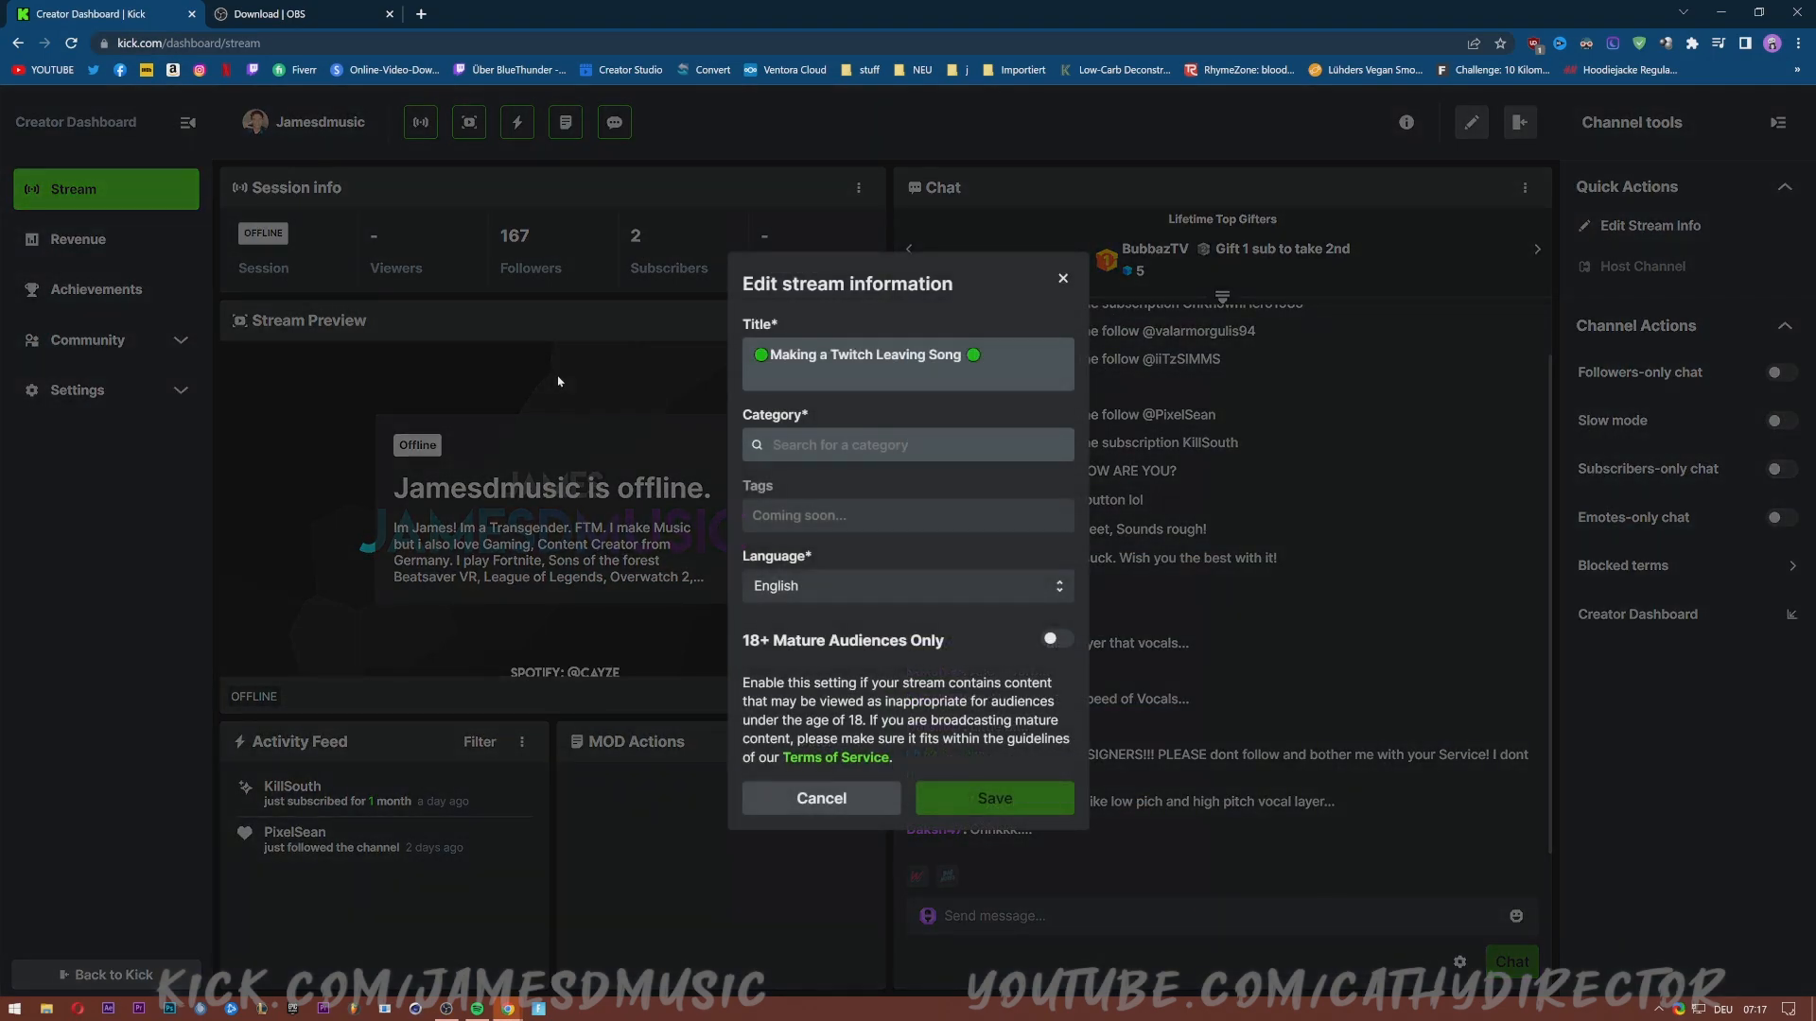
click(766, 452)
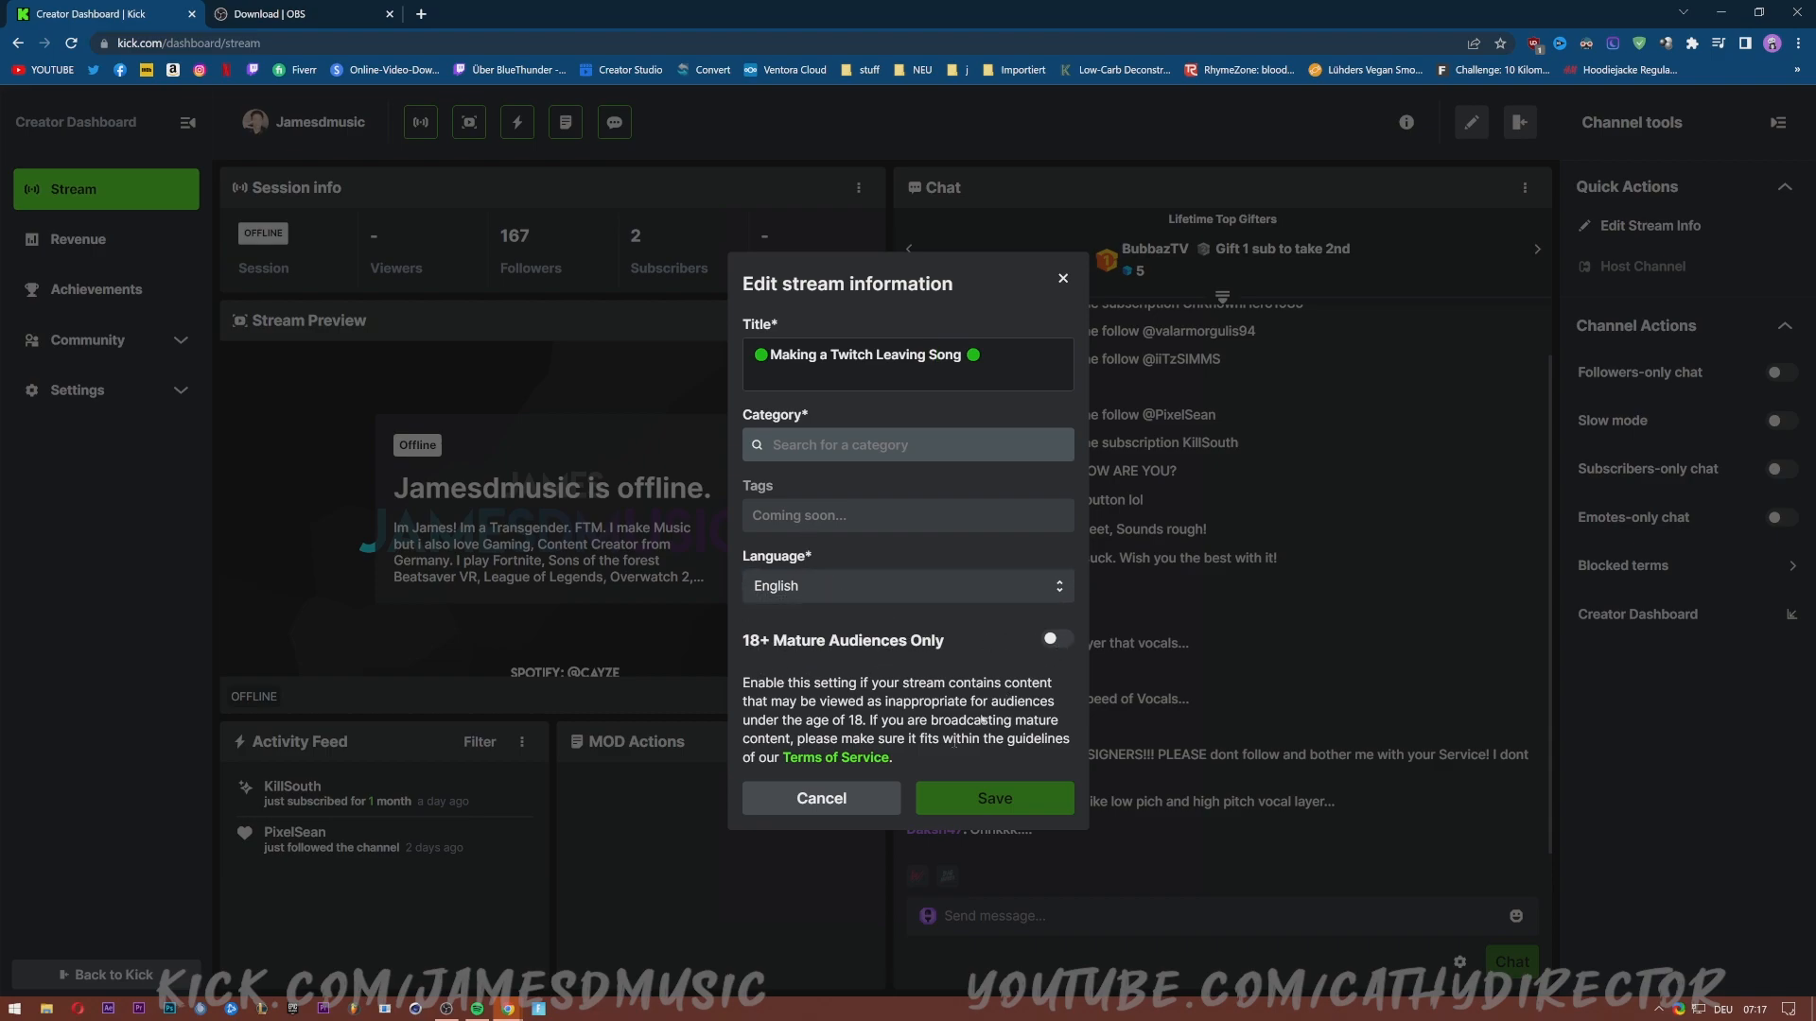
click(850, 799)
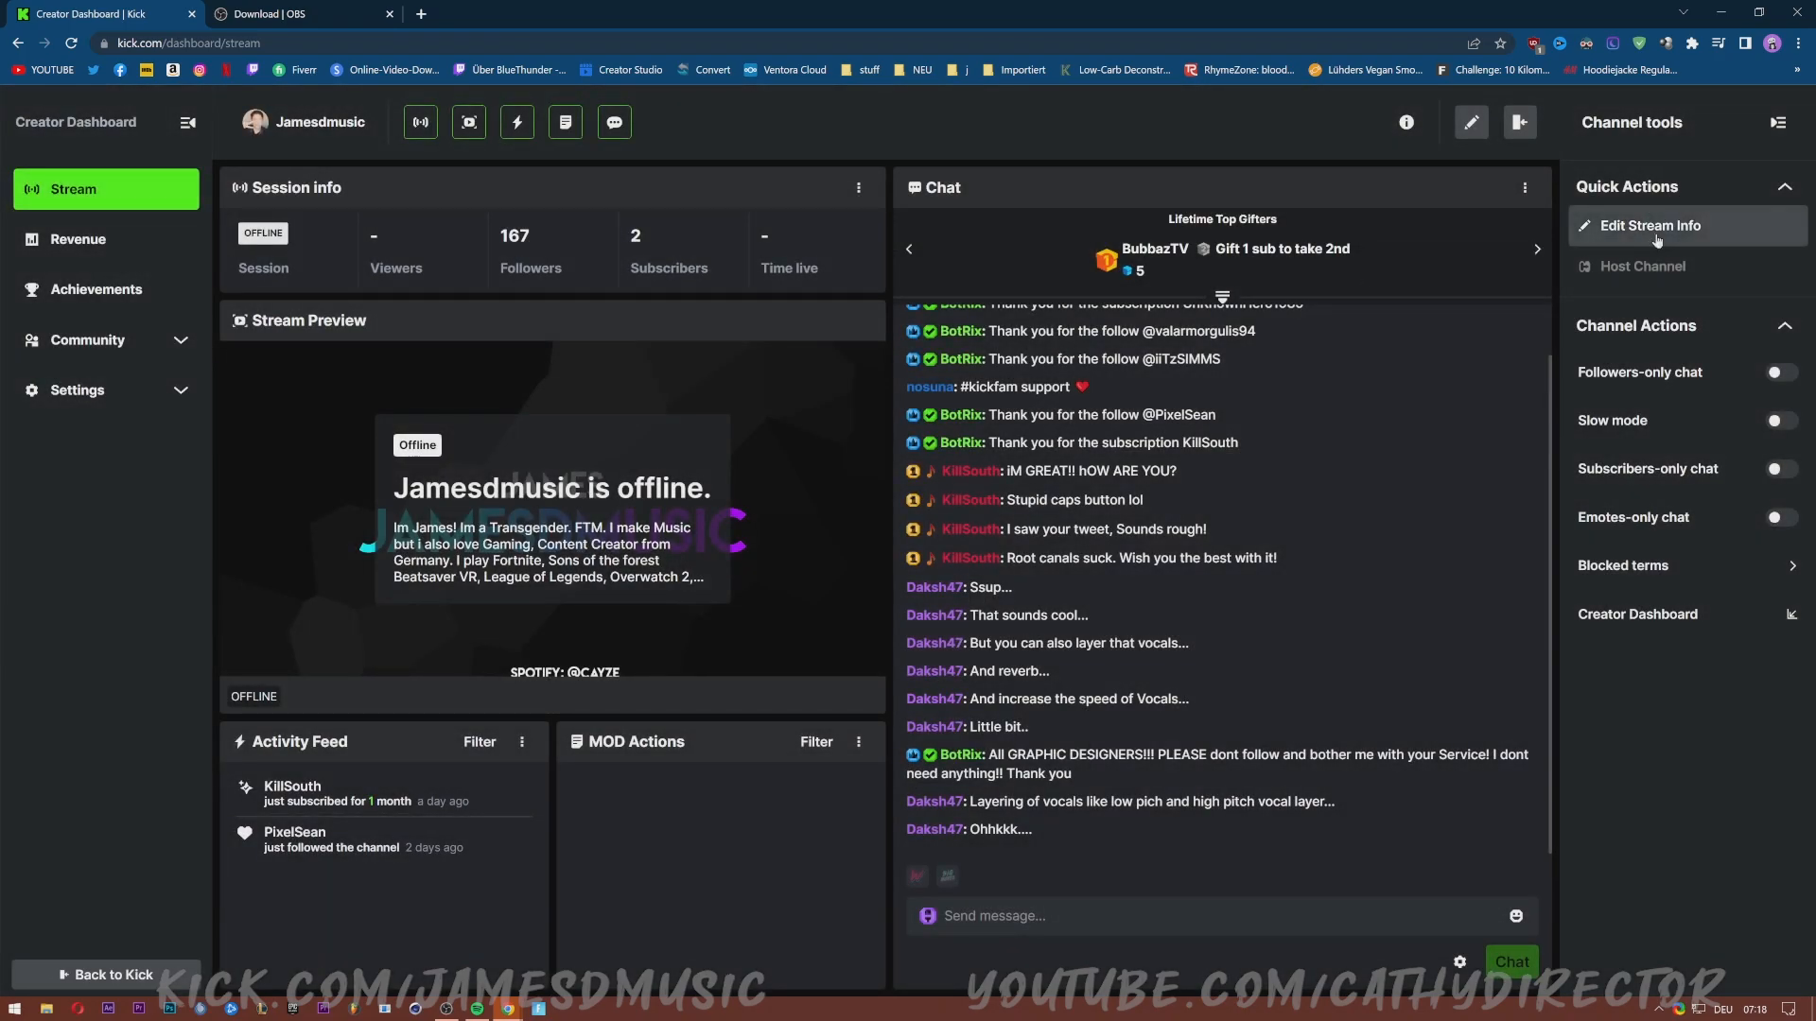
key(alt+Tab)
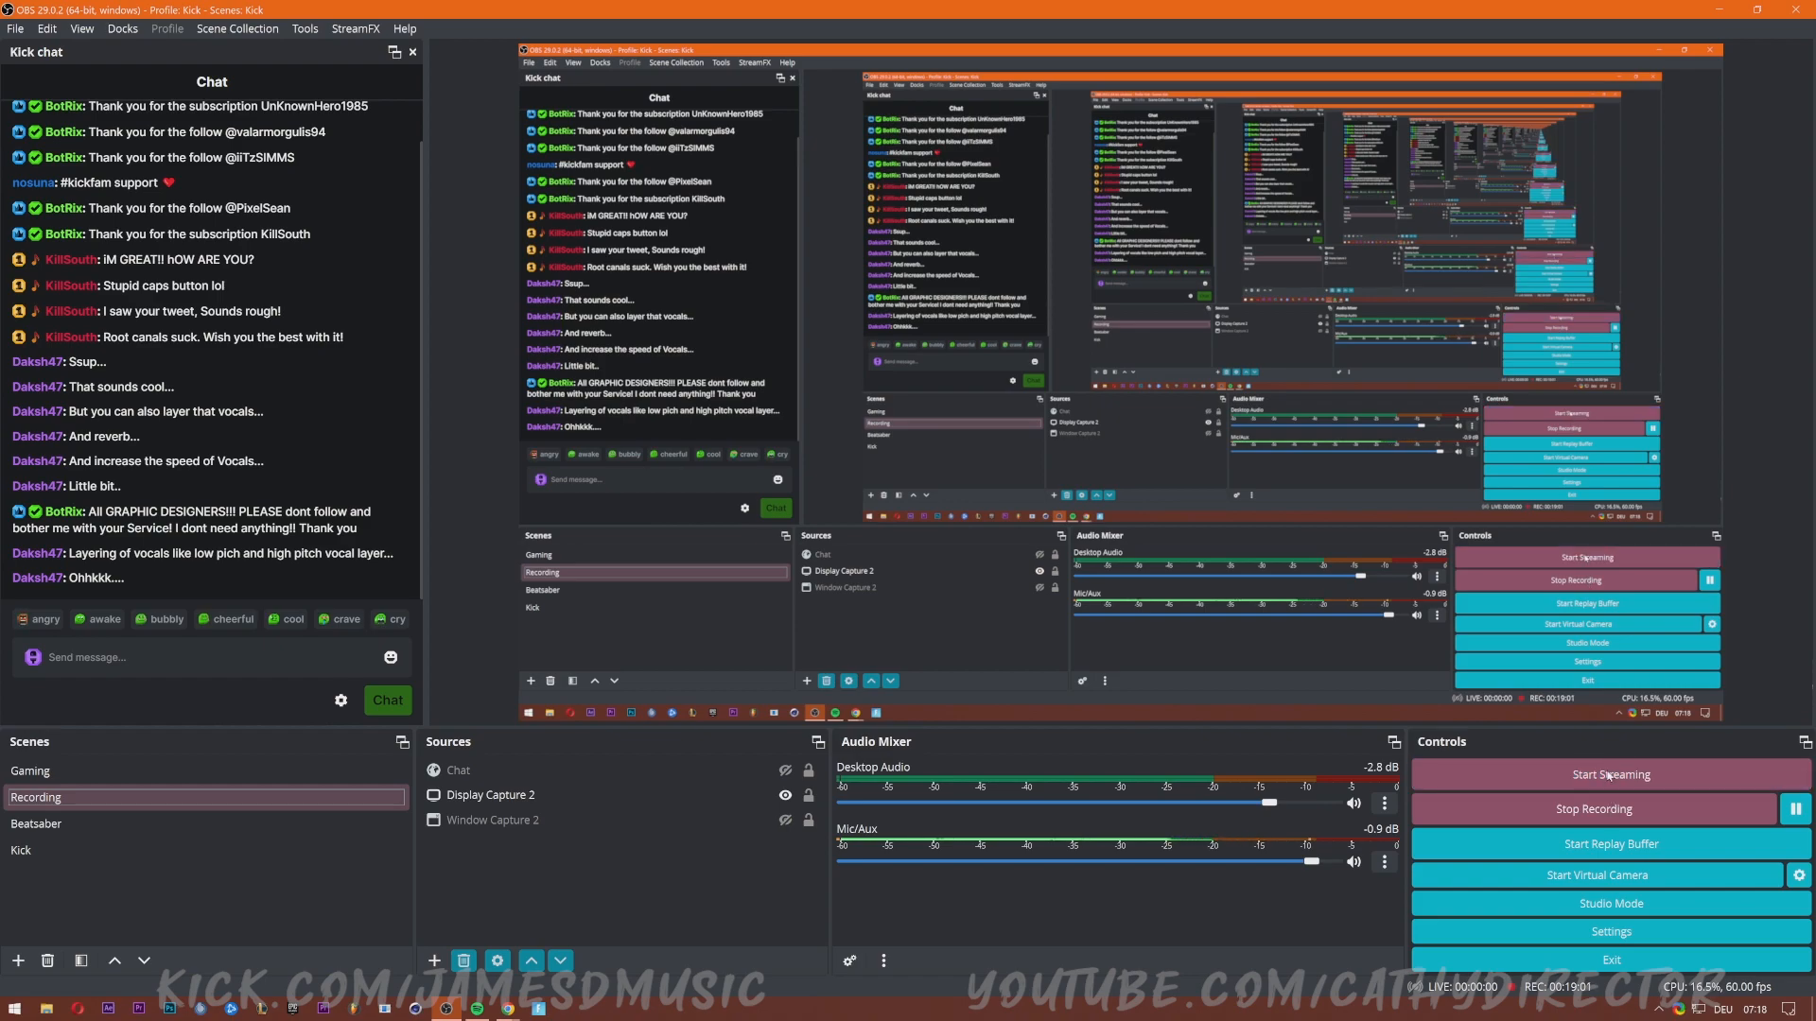
Bring up the Kick Creator Dashboard browser window from the taskbar.
mouse_move(508, 1008)
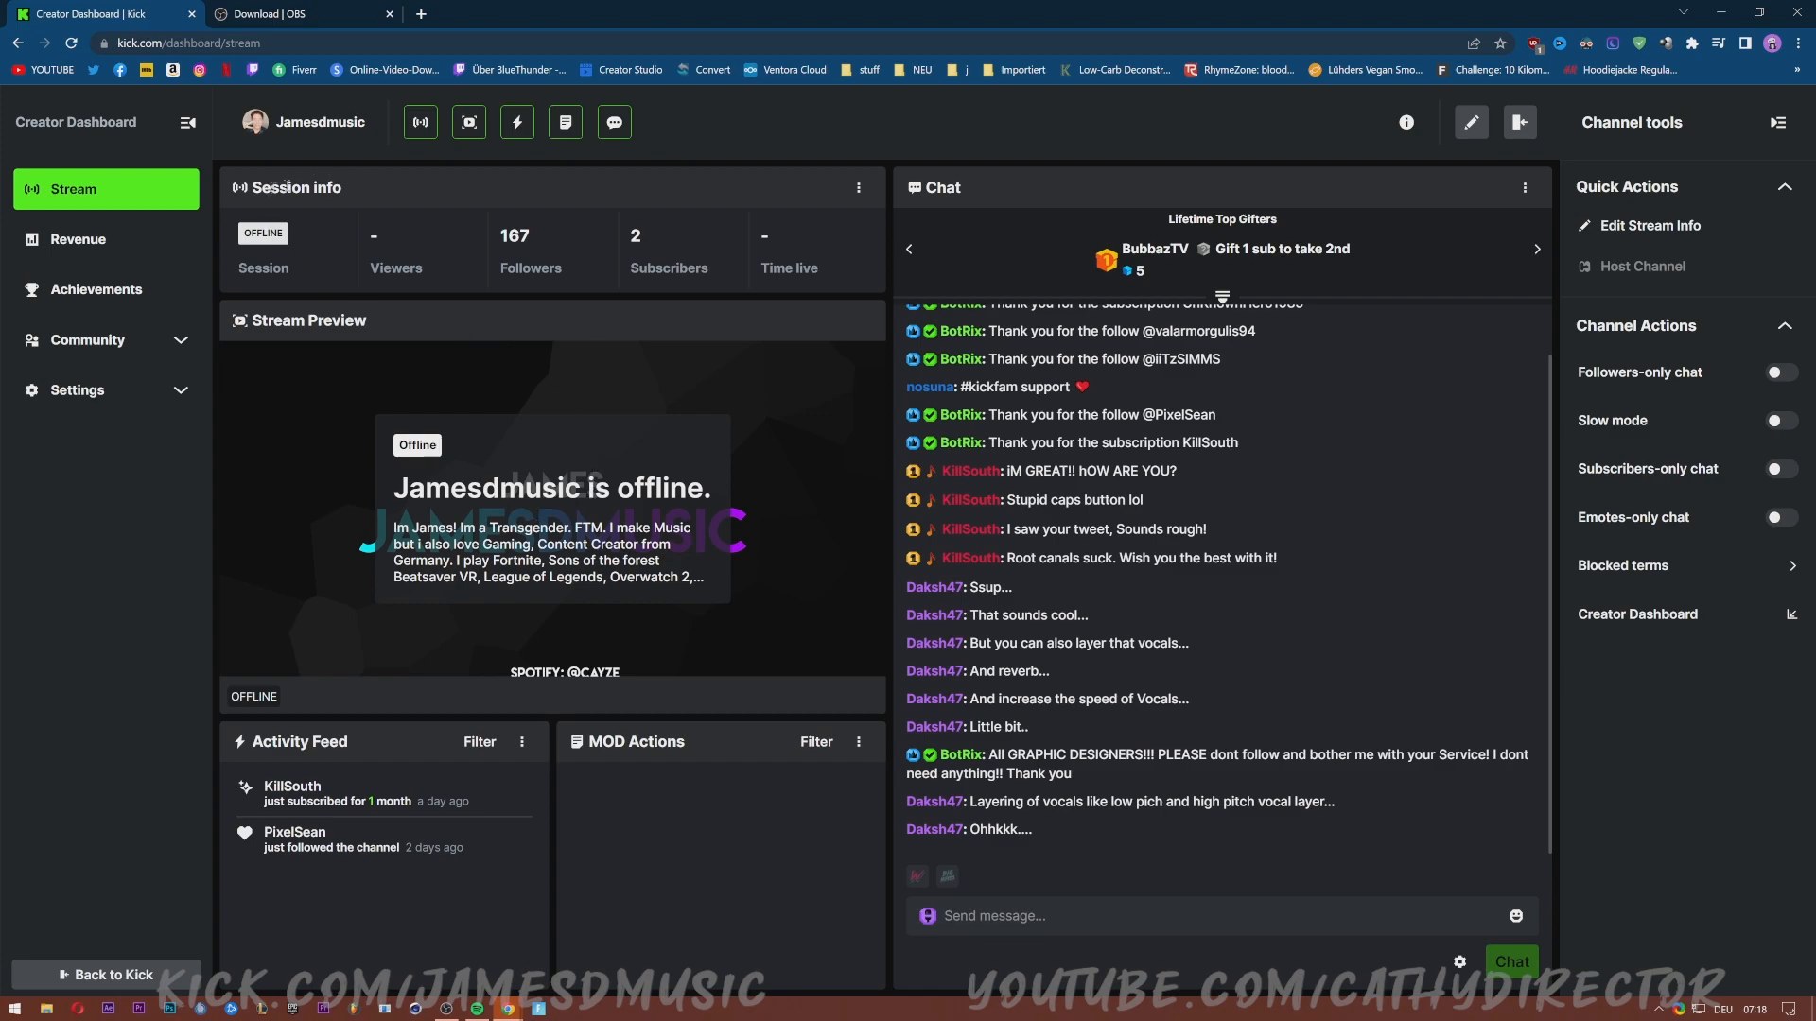
Bring OBS Studio back to the front from the taskbar.
drag(251, 187, 383, 202)
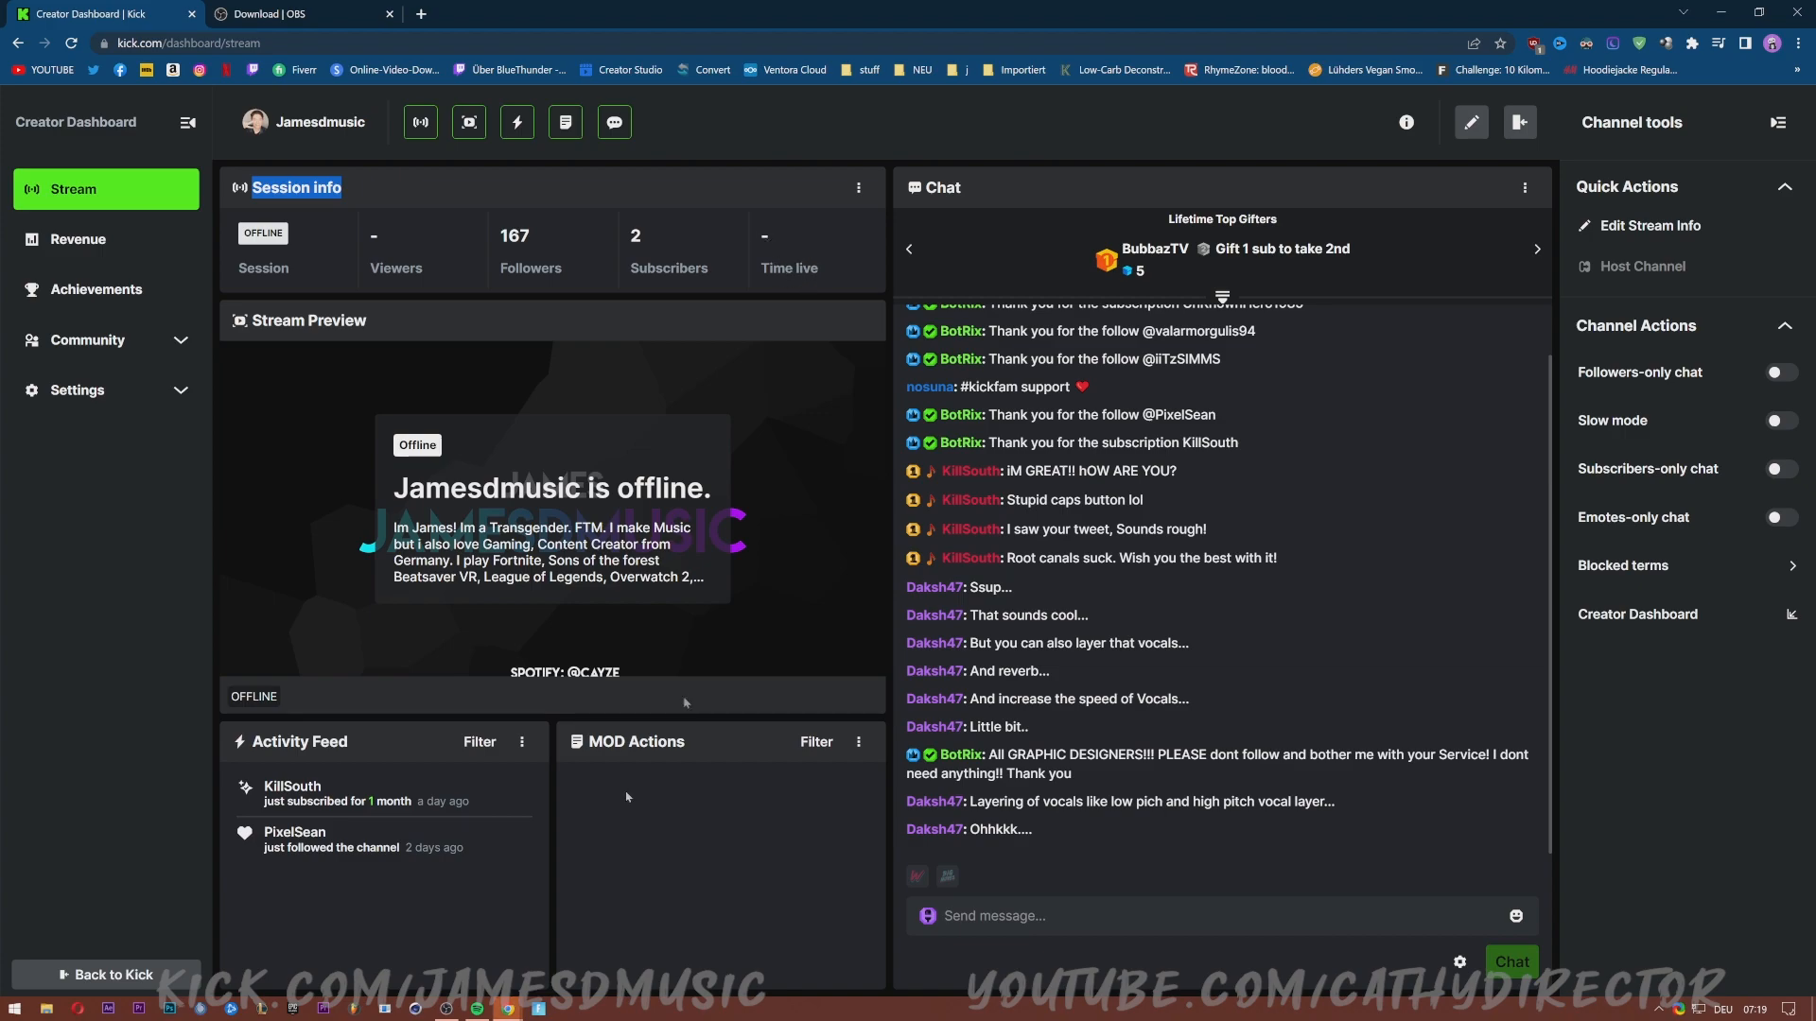
click(446, 1009)
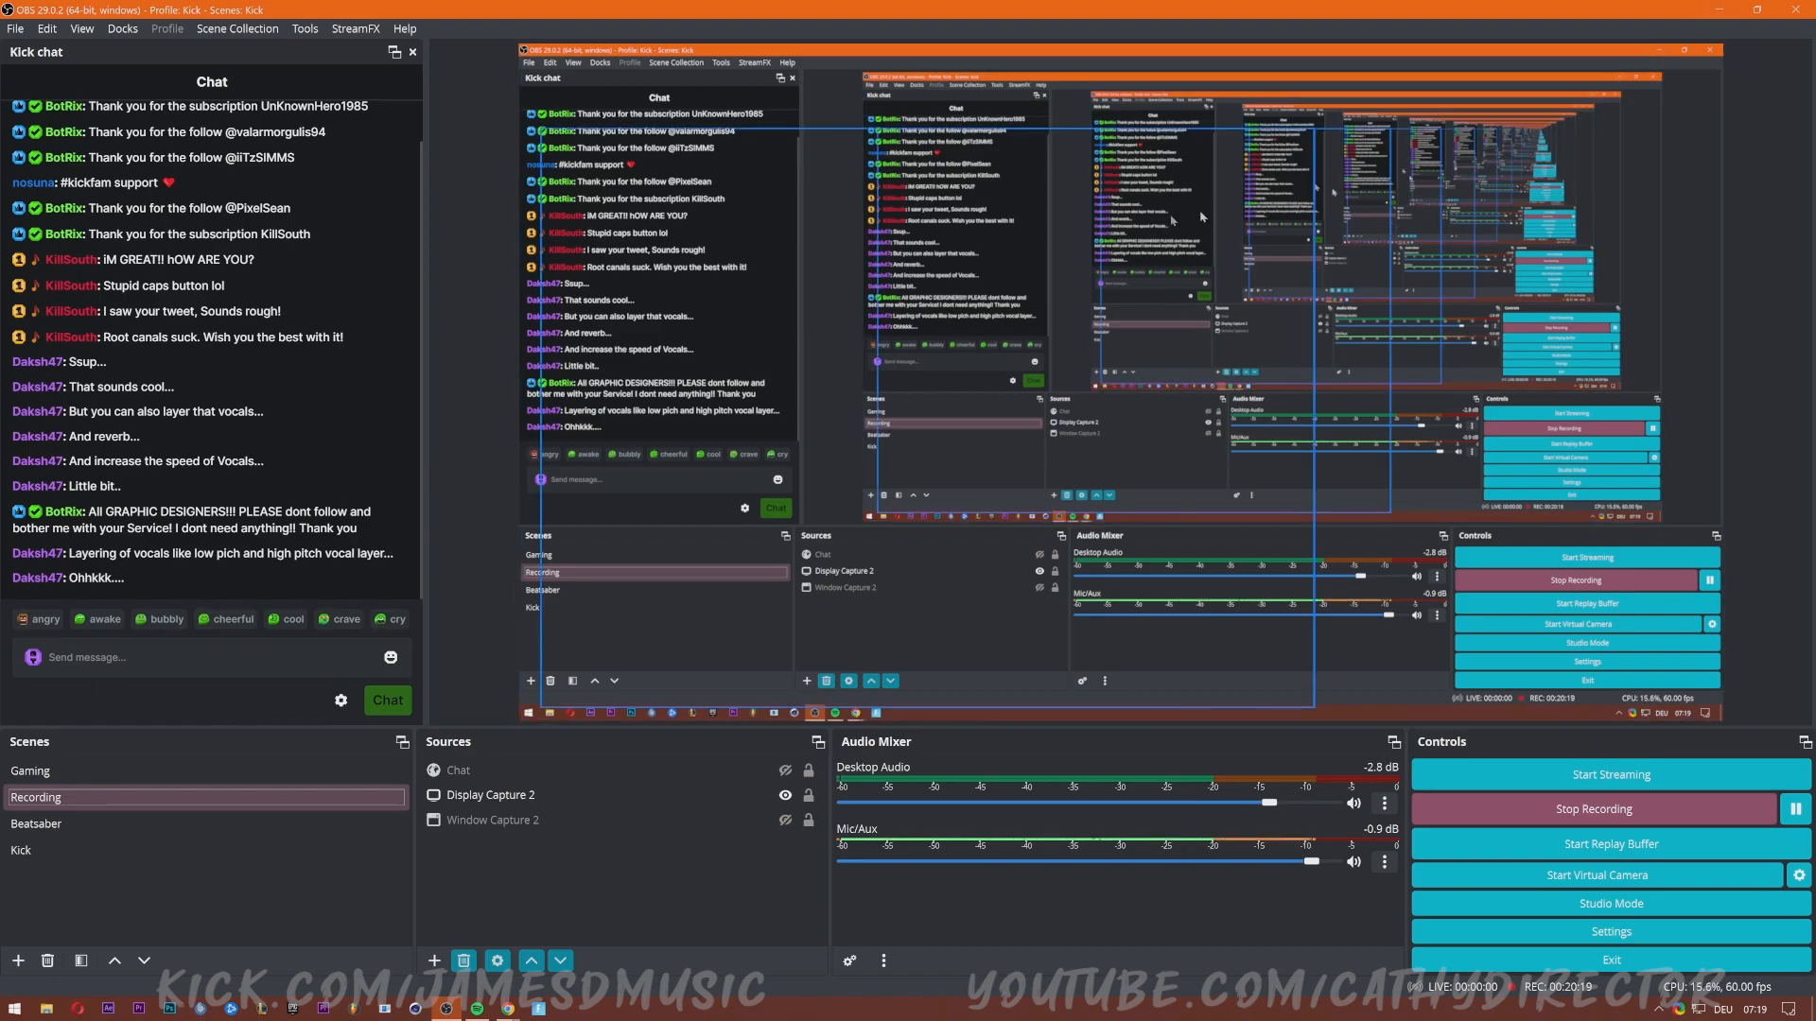
Minimize OBS Studio to reveal the Kick Creator Dashboard, clearing a stray text selection.
click(1723, 12)
click(880, 110)
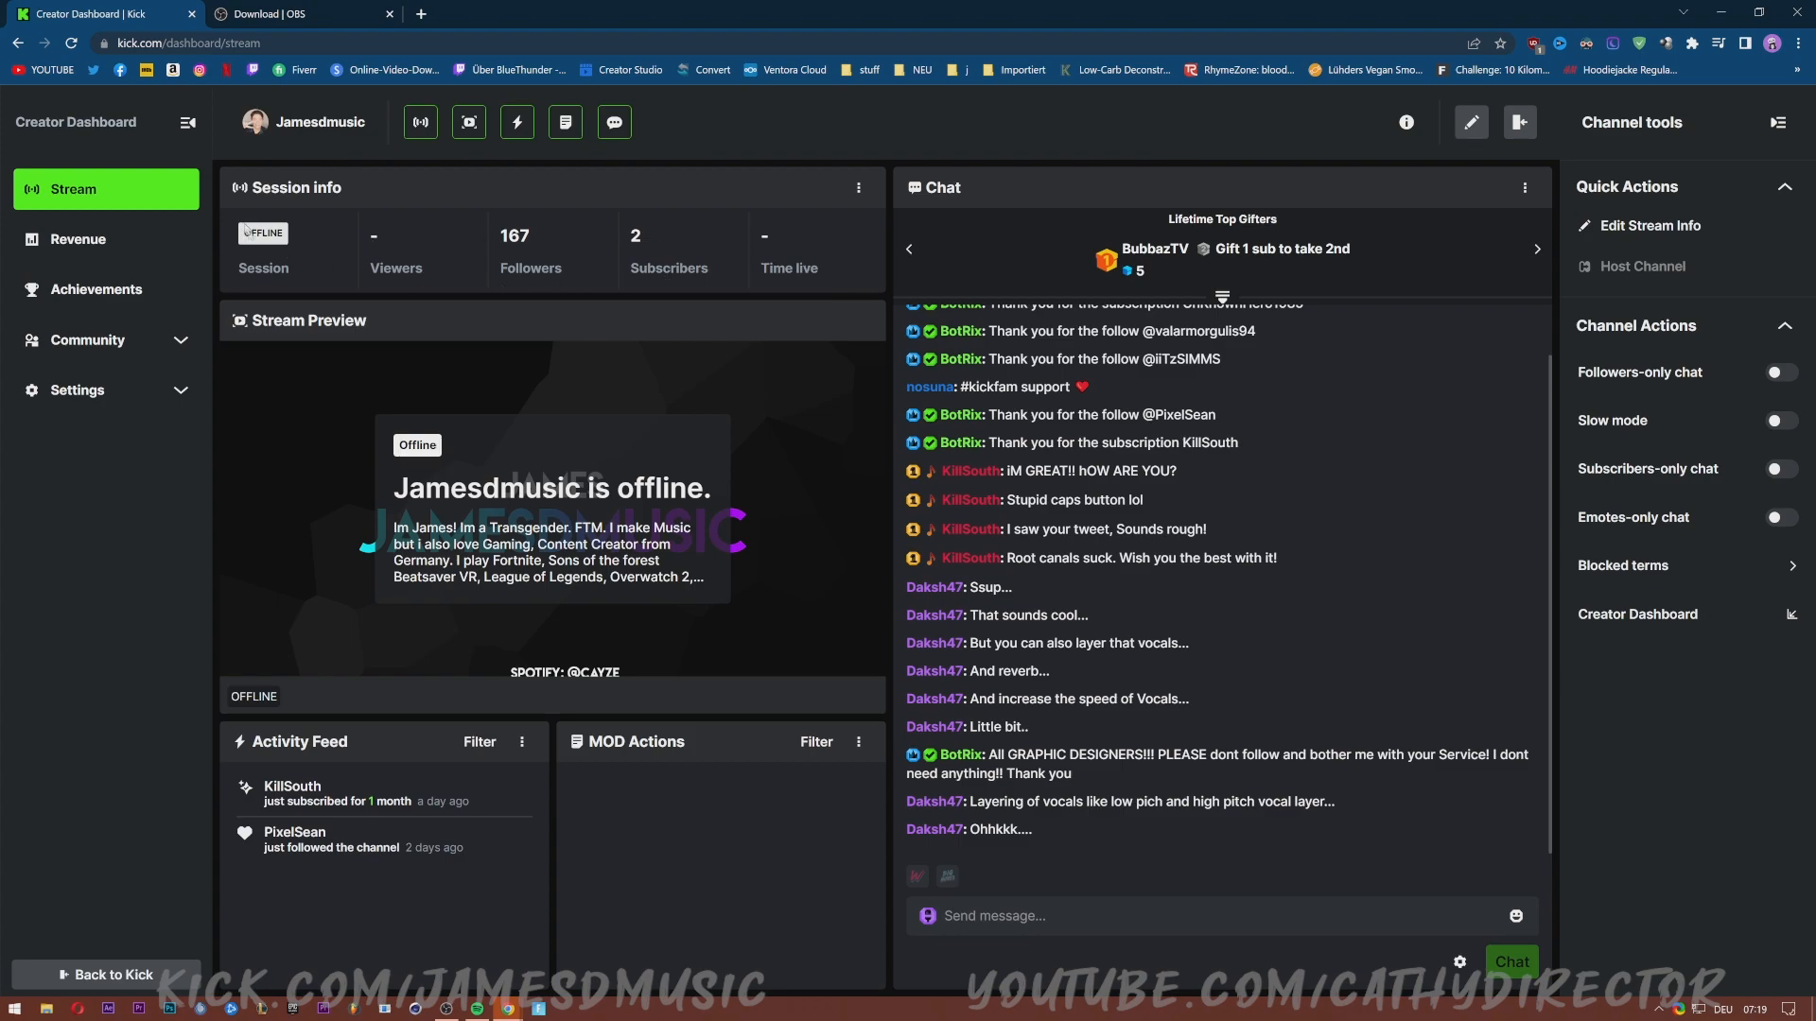
mouse_move(447, 1010)
click(1099, 917)
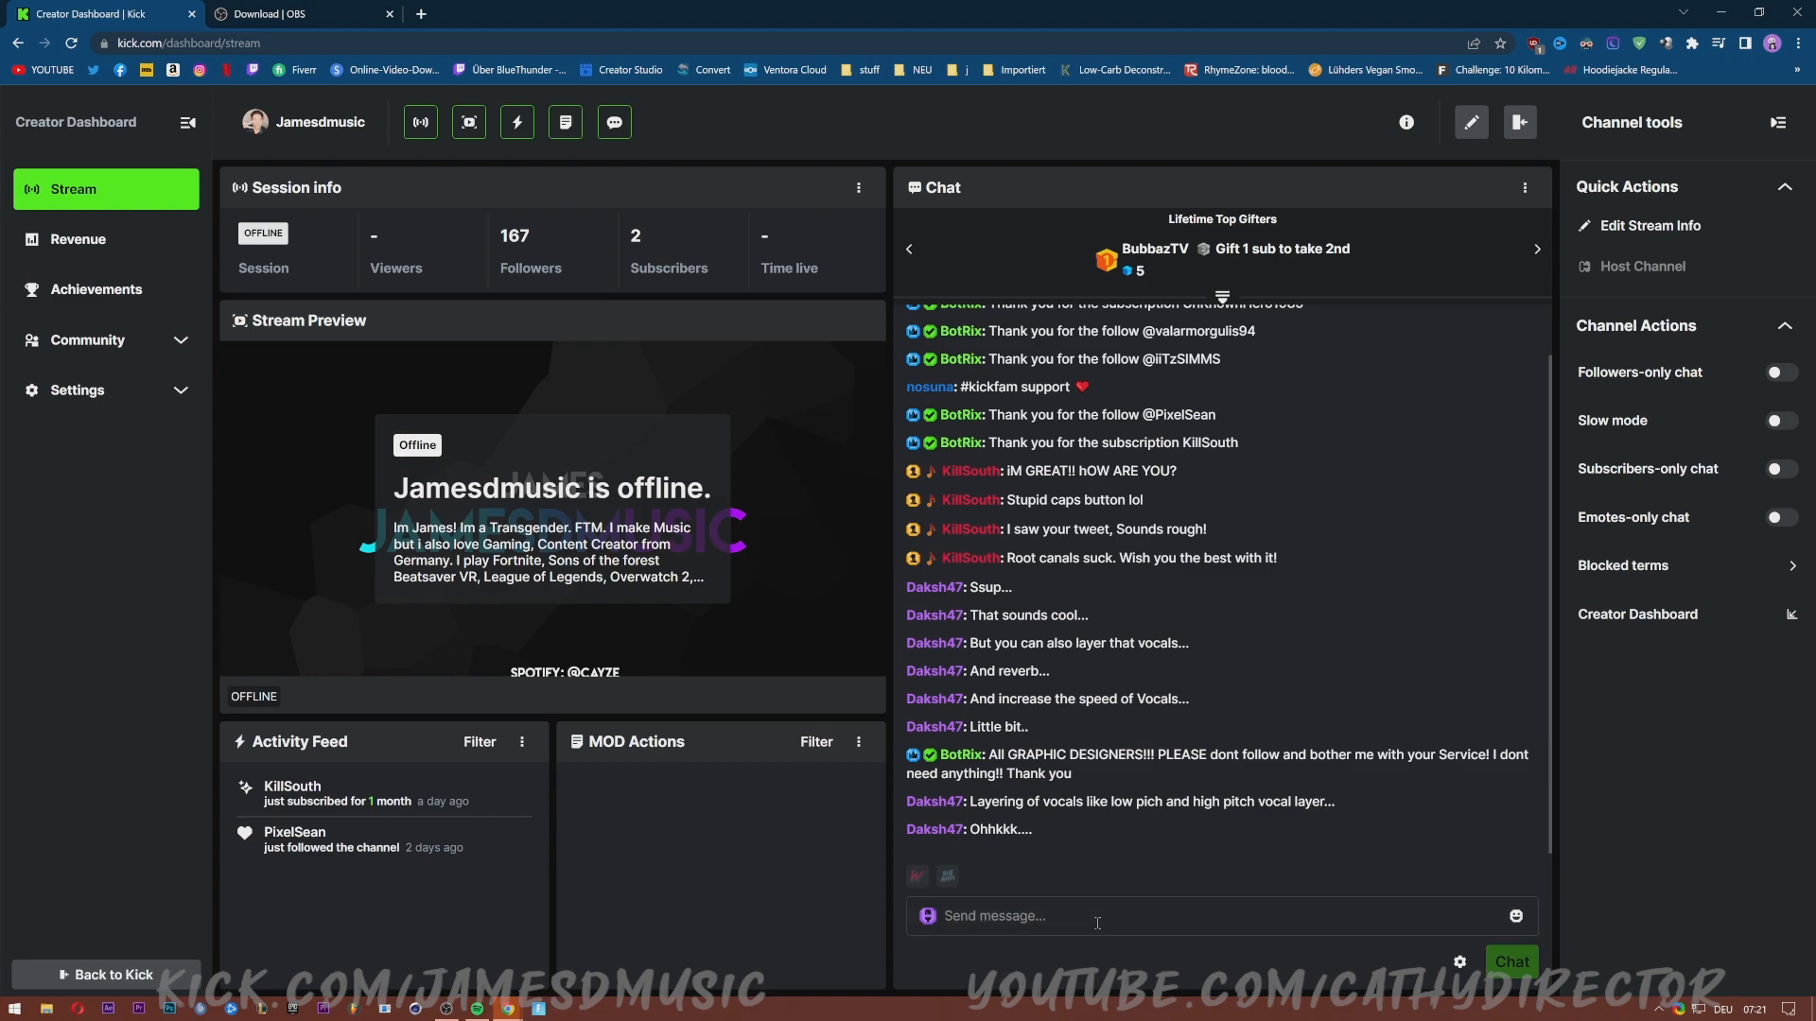
click(104, 770)
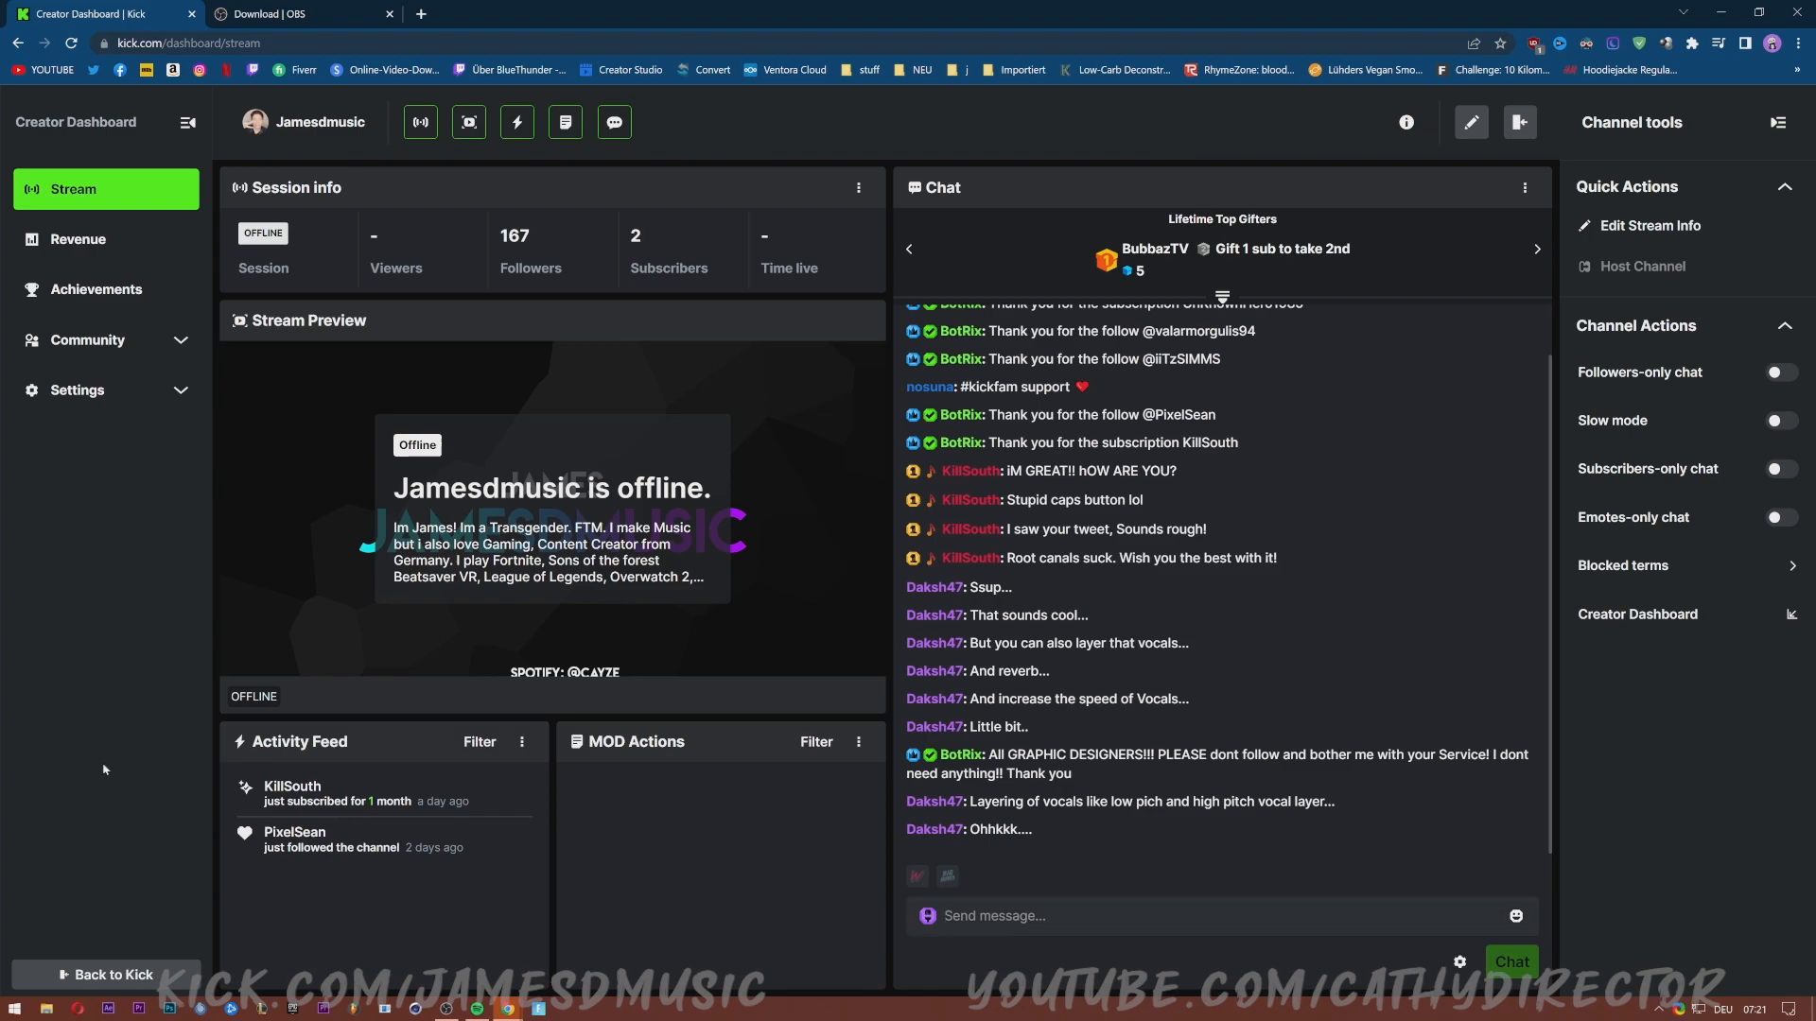